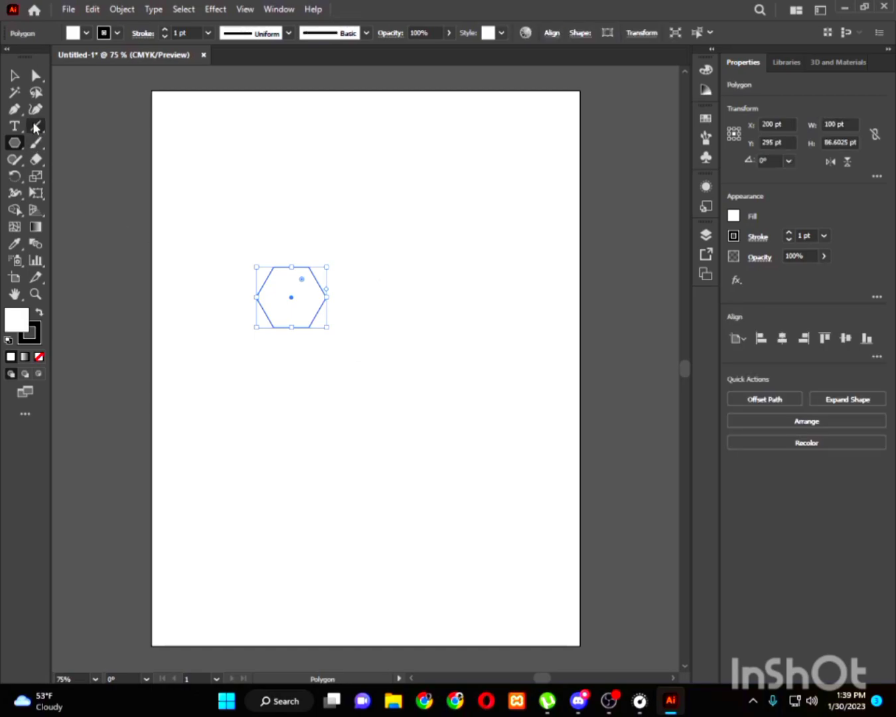
Rotate the hexagon to 270° so it stands on a point and enlarge it to about 450 by 520 pt.
click(14, 74)
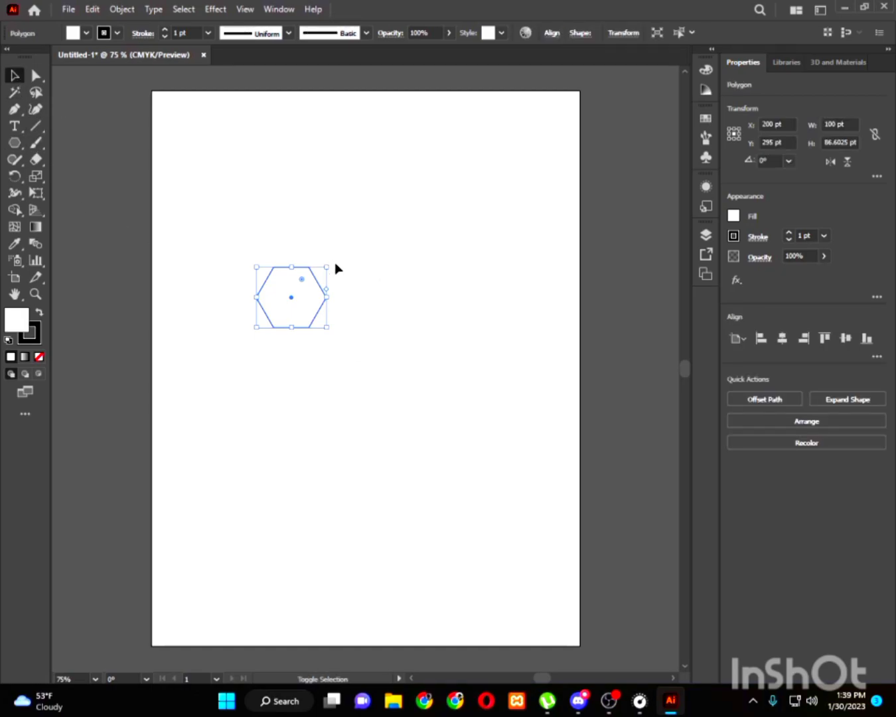
drag(330, 264, 319, 365)
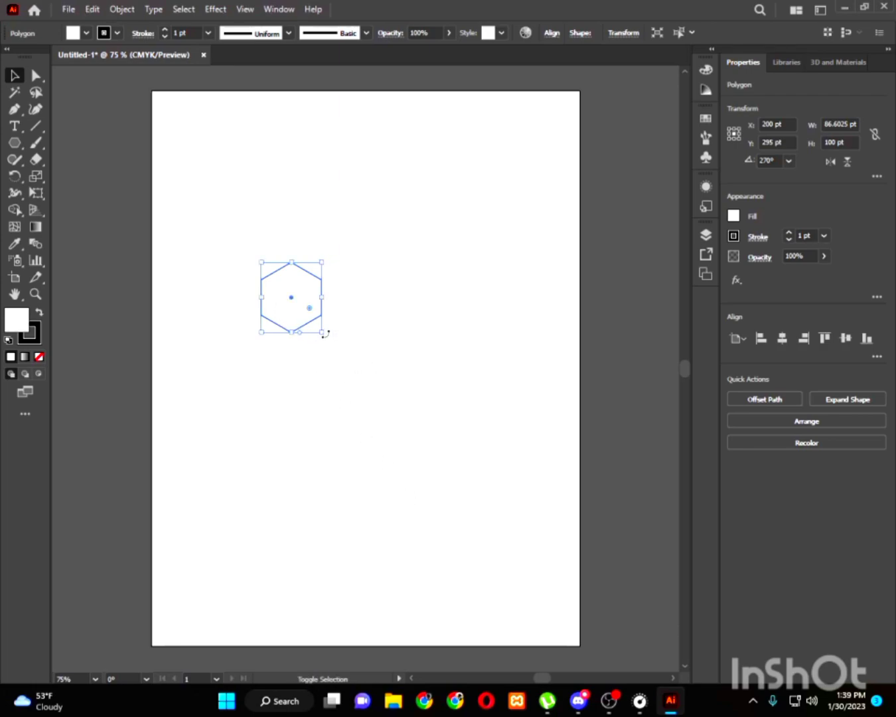
drag(323, 336, 450, 492)
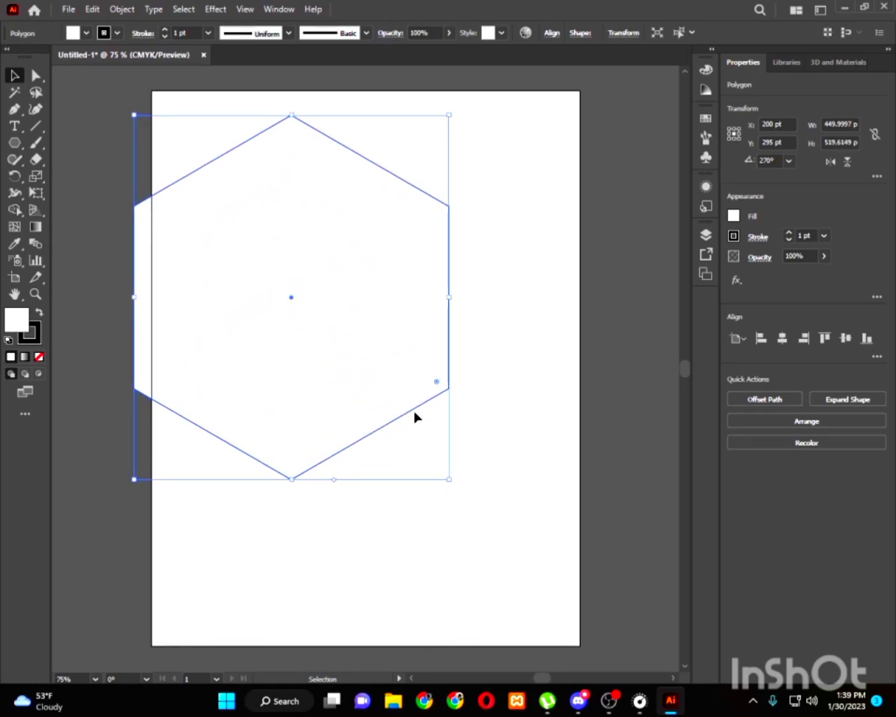
Move the hexagon to the middle of the artboard and stretch it downward to make it taller.
click(482, 424)
drag(420, 413, 480, 414)
drag(360, 485, 359, 558)
click(550, 343)
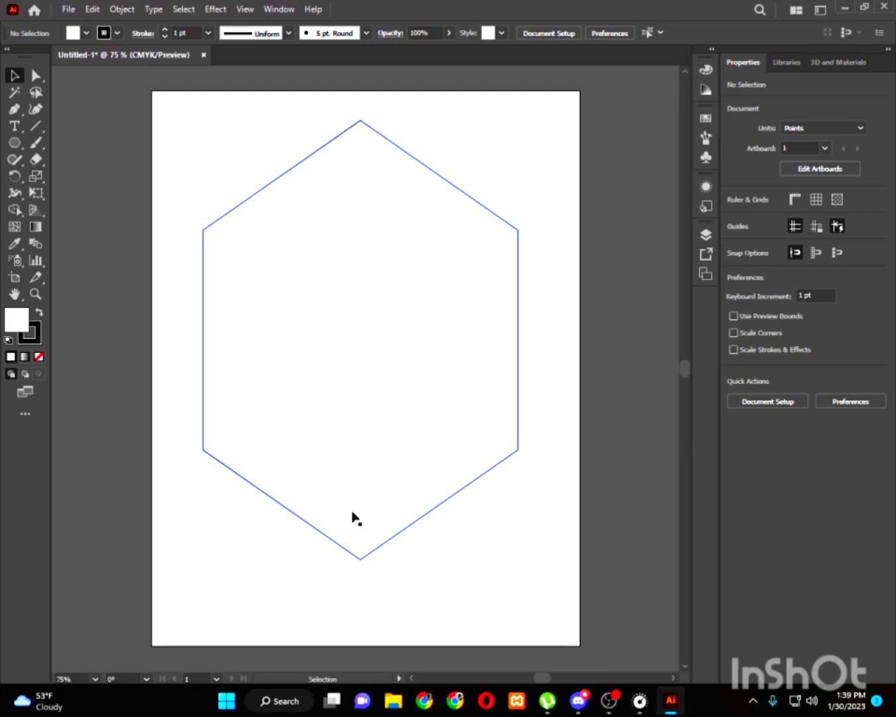
Flatten the hexagon's points by moving the bottom anchor up to Y 624 pt and the top anchor down to Y 97 pt.
key(a)
drag(361, 559, 361, 529)
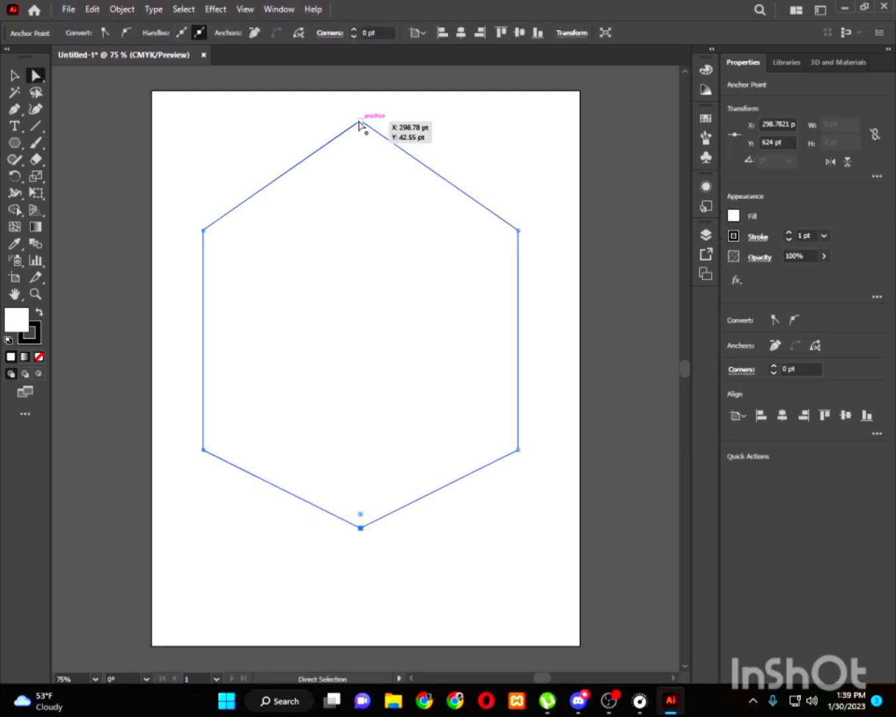
drag(362, 122, 361, 159)
key(v)
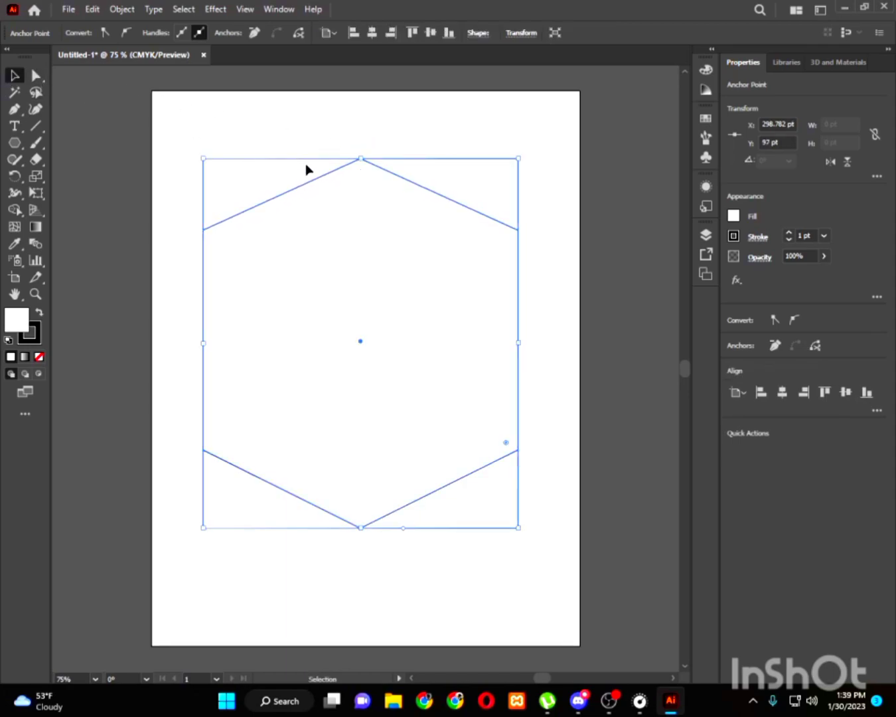
click(304, 170)
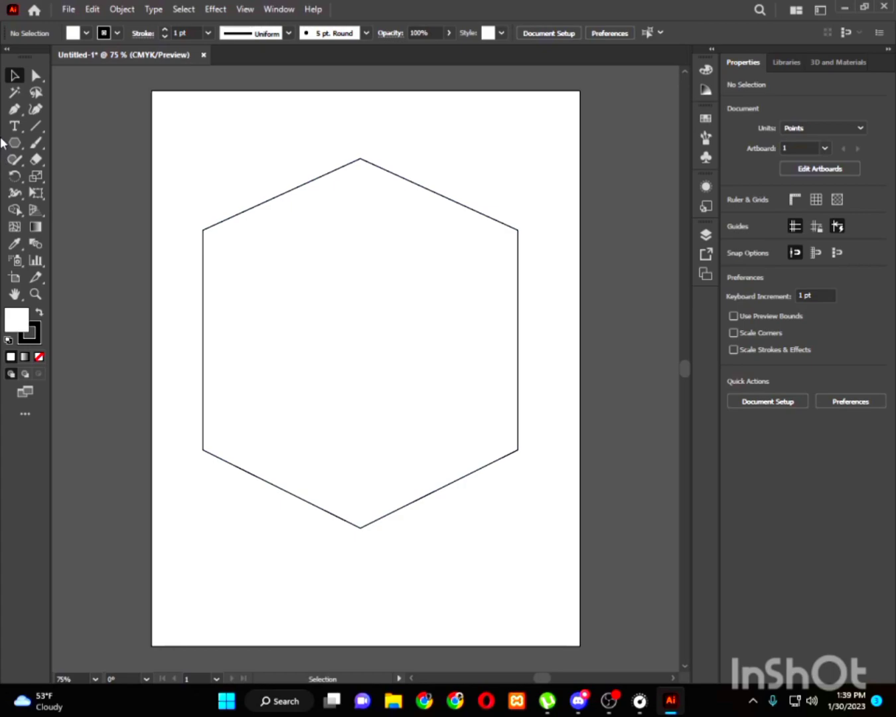
Draw a closed four-sided banner about 500 pt wide across the hexagon's middle with the Pen tool, with a slightly slanted lower edge.
click(14, 108)
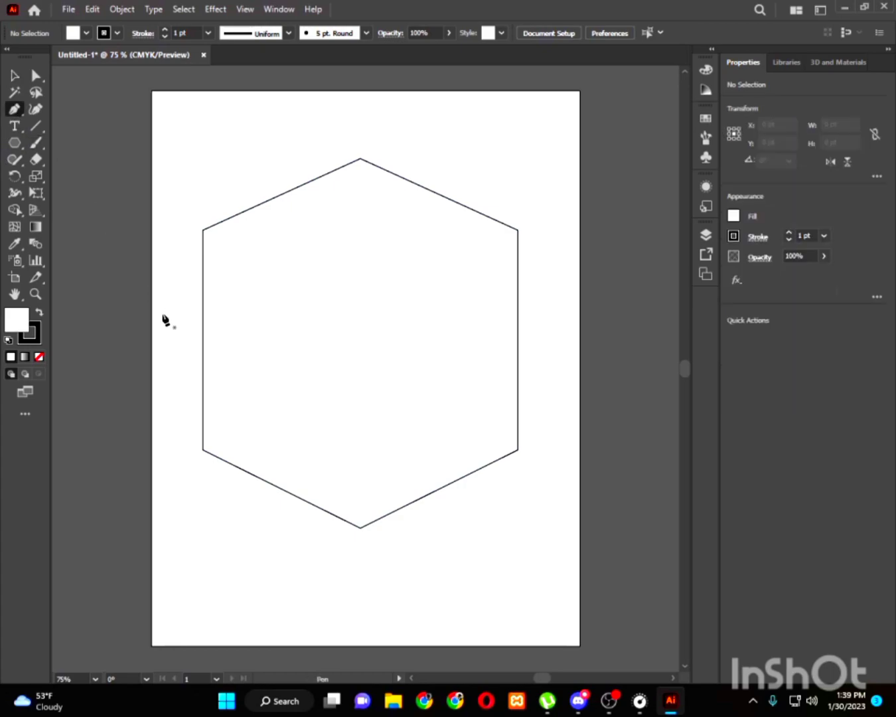
click(186, 282)
click(186, 397)
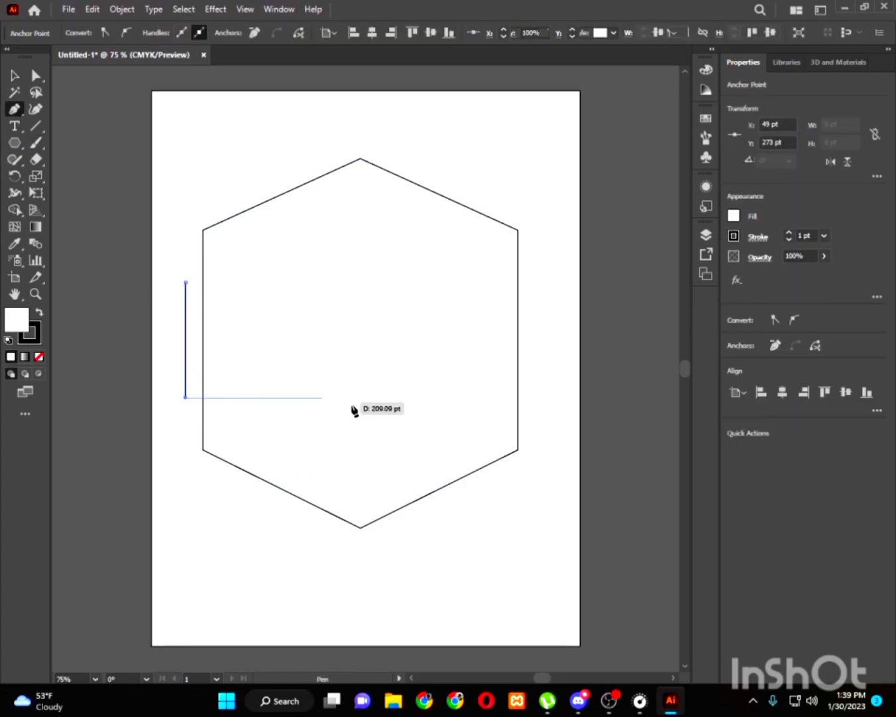
click(535, 414)
click(536, 283)
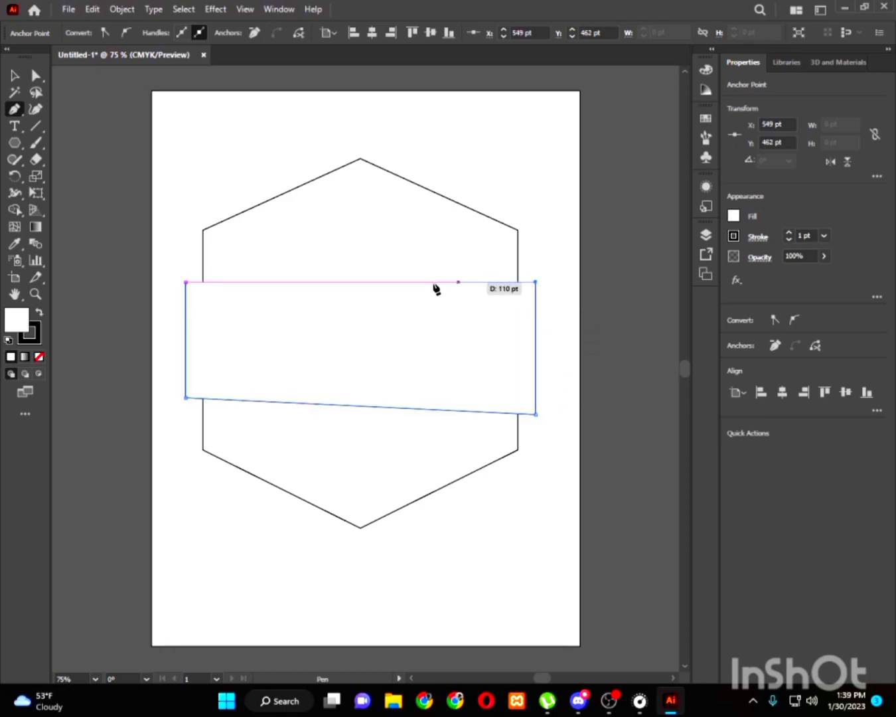
click(186, 279)
key(ctrl+z)
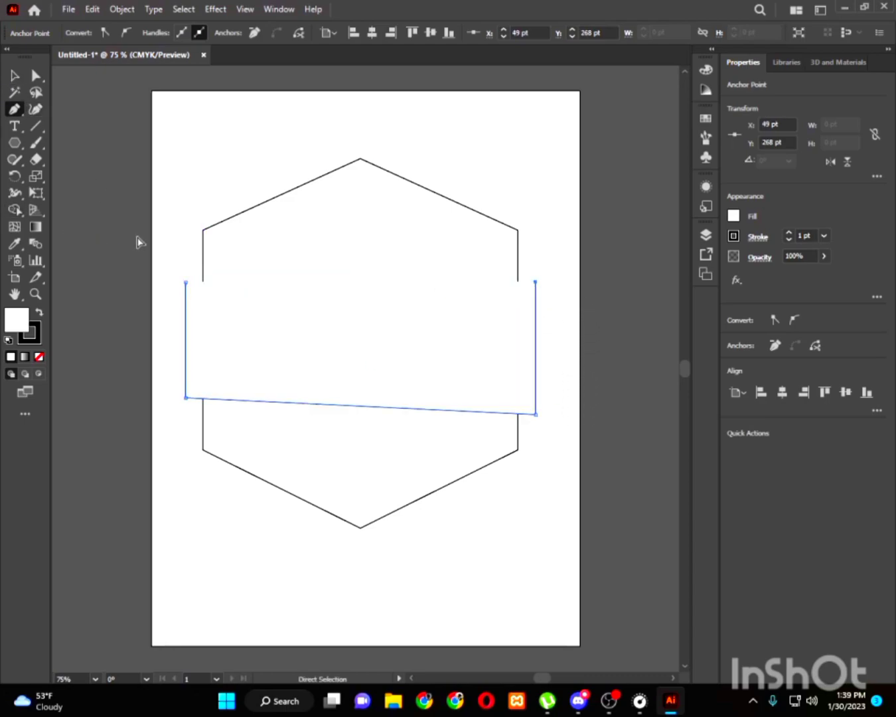
click(185, 282)
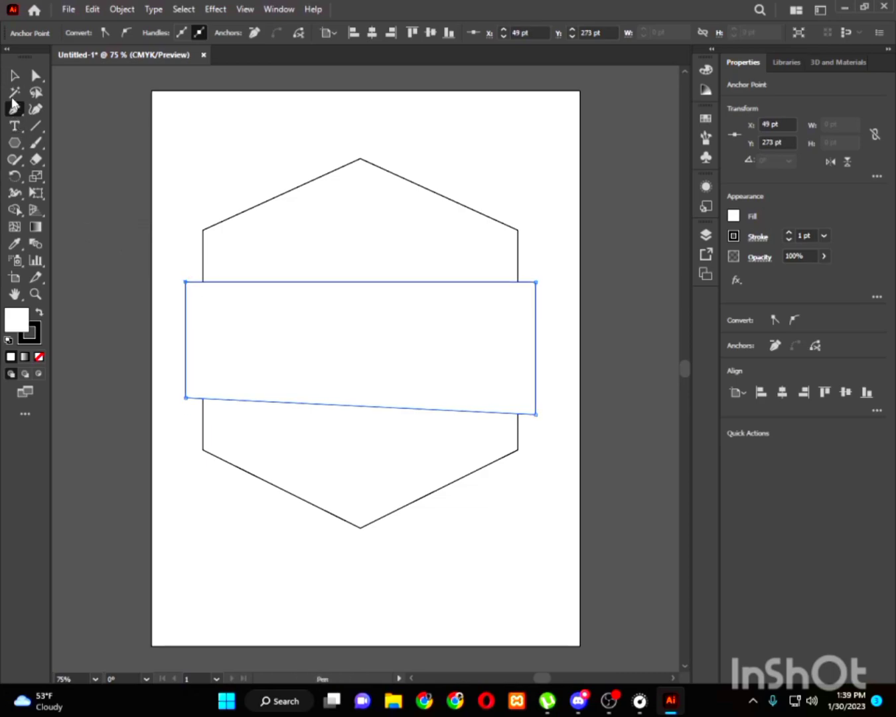
click(14, 75)
click(67, 89)
Draw a small fold triangle with the Pen tool between the banner's upper-left corner and the hexagon's left edge.
click(14, 109)
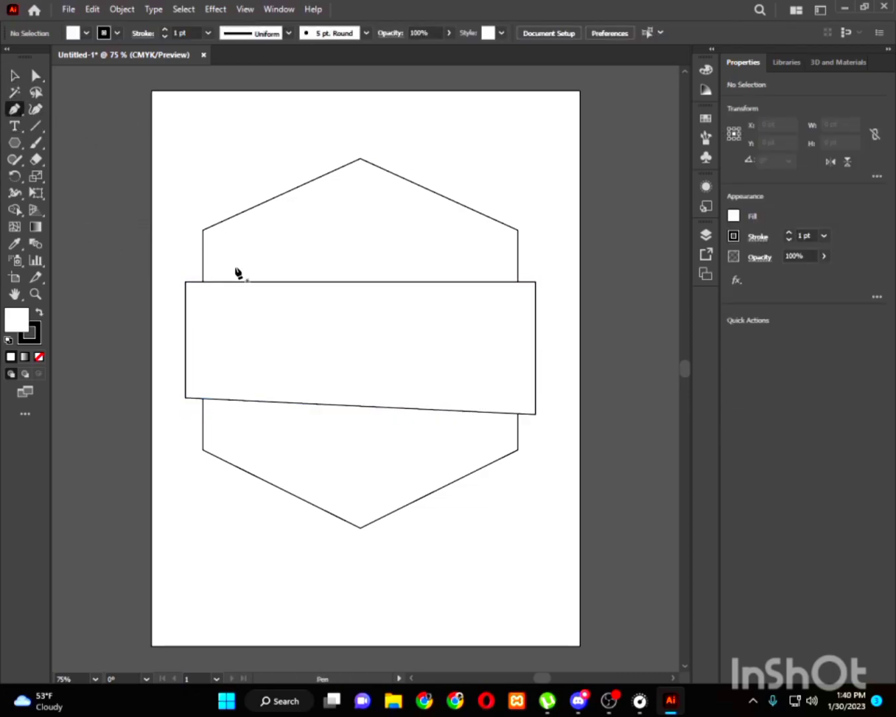
click(186, 282)
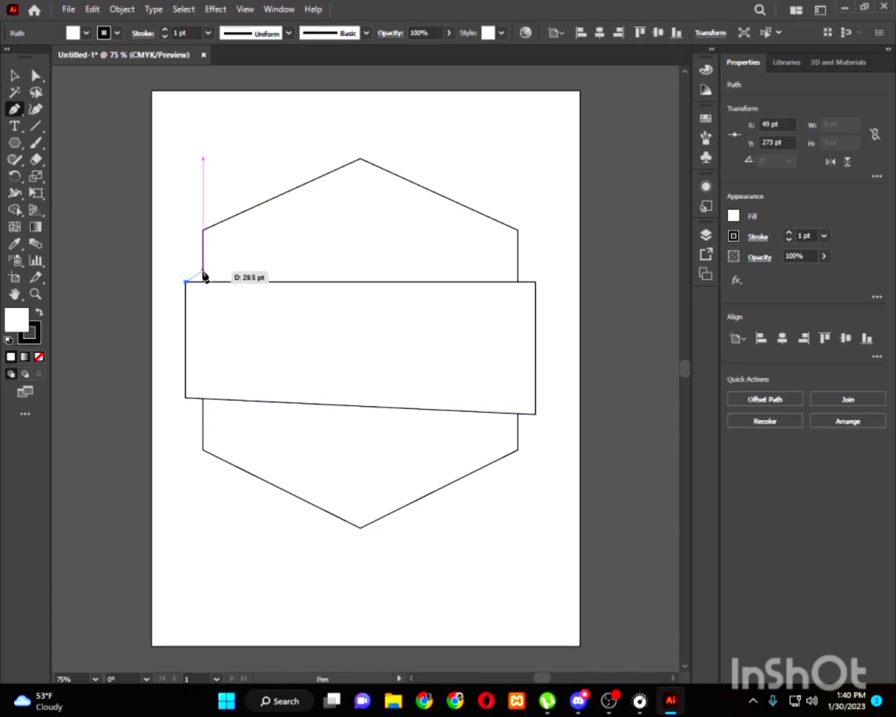
click(203, 271)
click(203, 297)
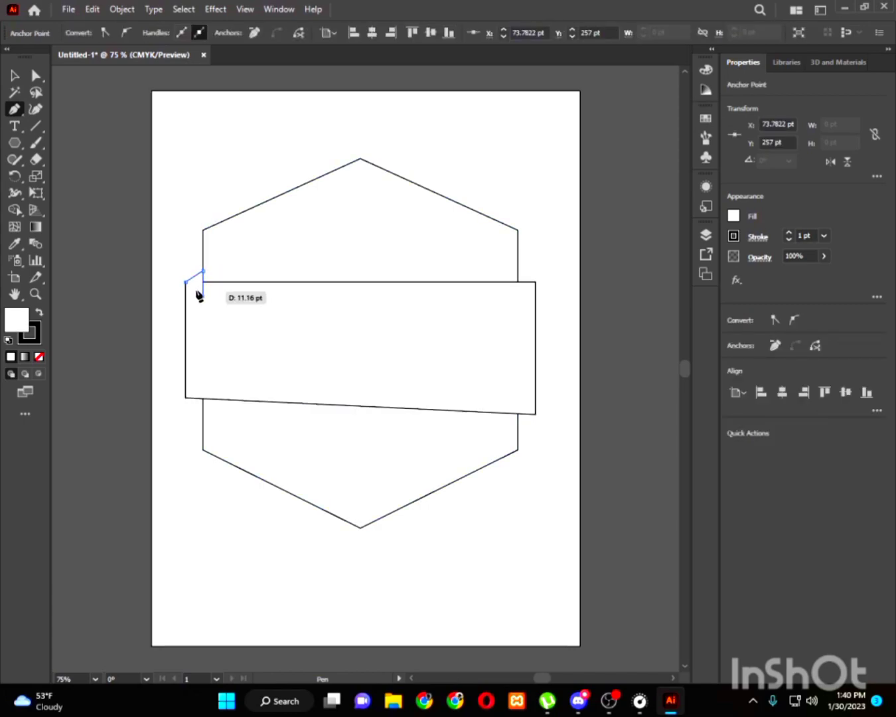
click(186, 282)
click(14, 76)
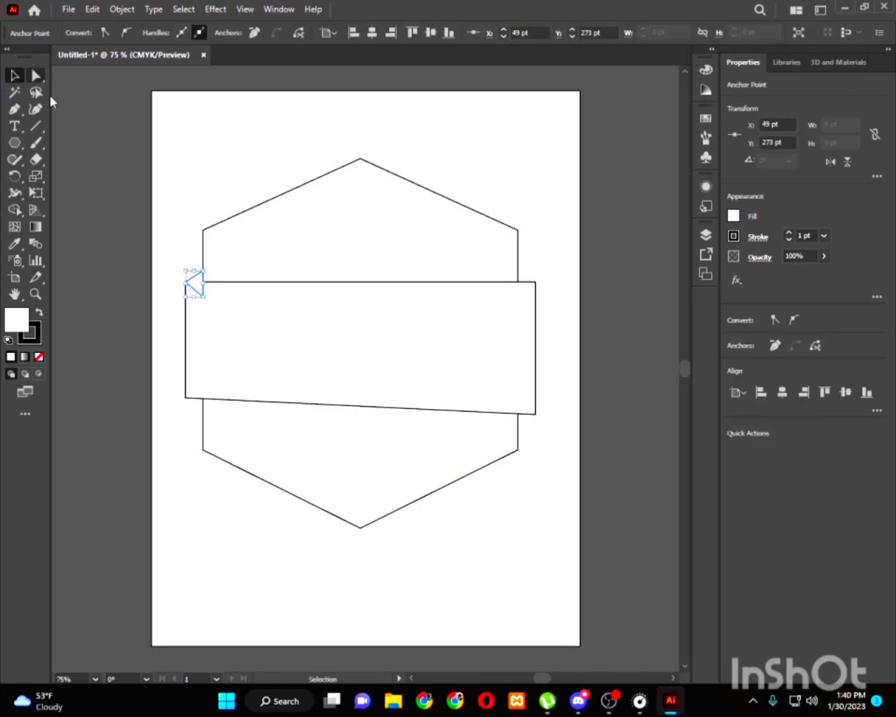
click(168, 261)
Draw a matching small fold triangle between the banner's lower-right corner and the hexagon's right edge.
click(15, 109)
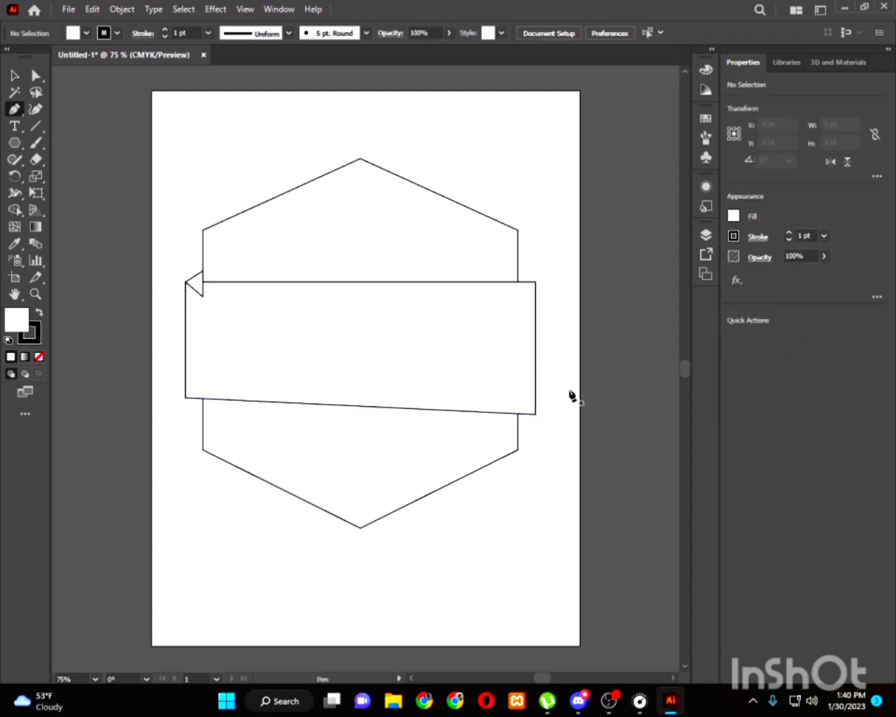
click(534, 415)
click(518, 428)
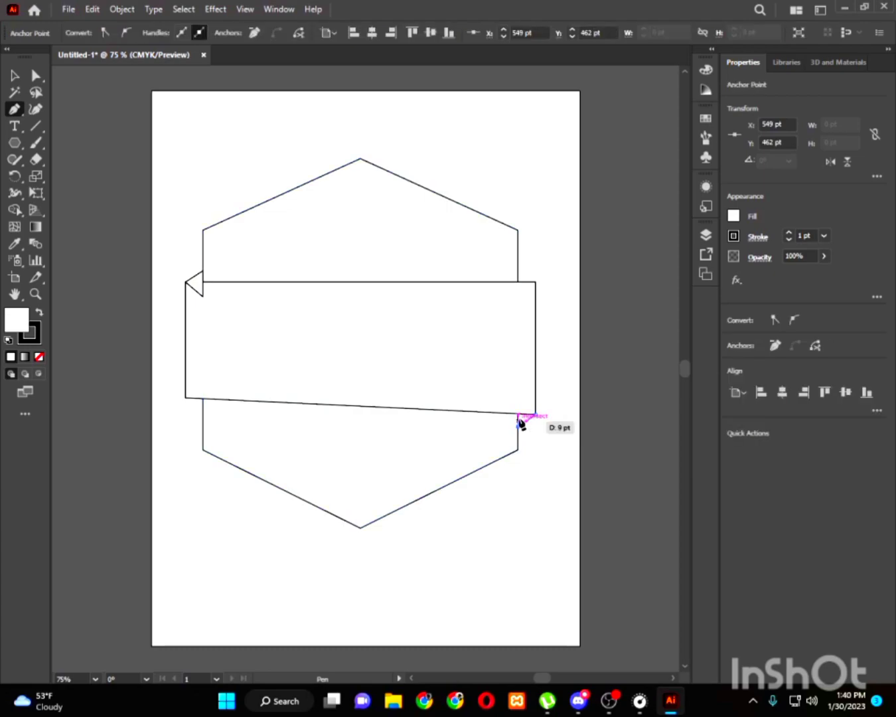
click(518, 398)
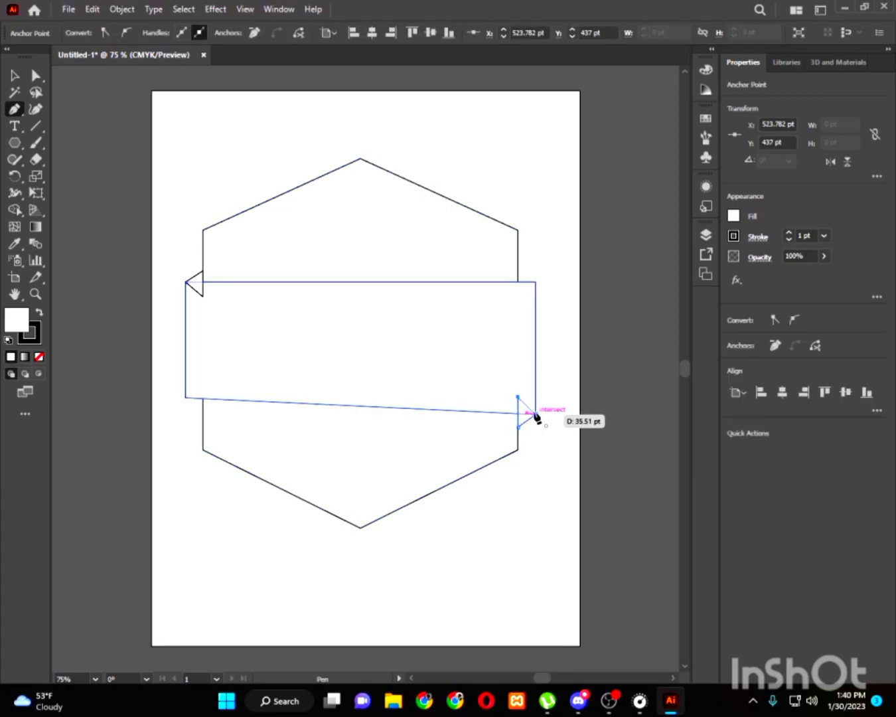
click(534, 414)
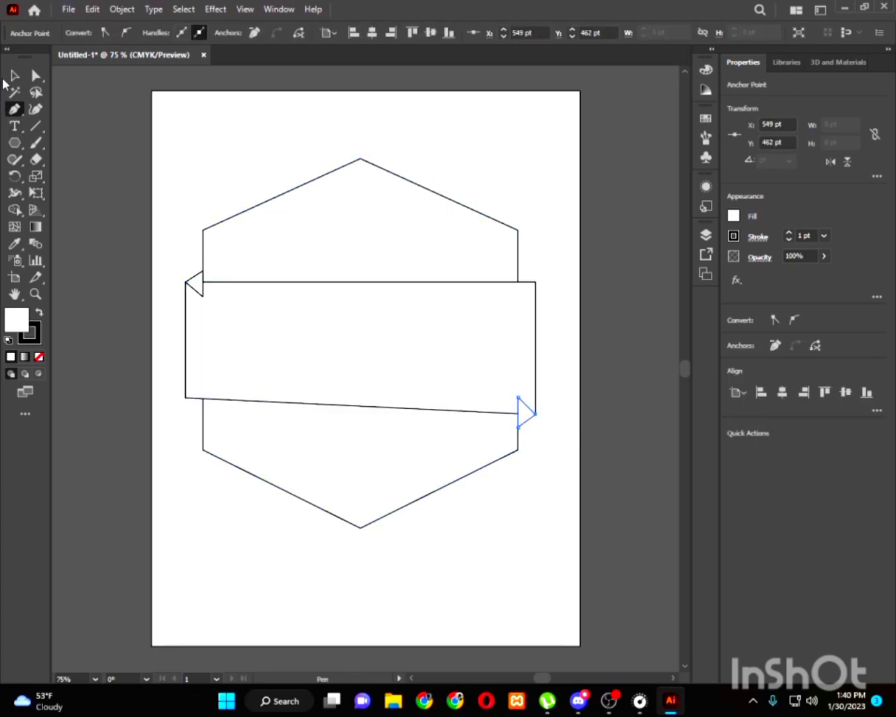
Select both fold triangles and send them to the back, behind the banner and the hexagon.
click(15, 74)
shift+click(198, 278)
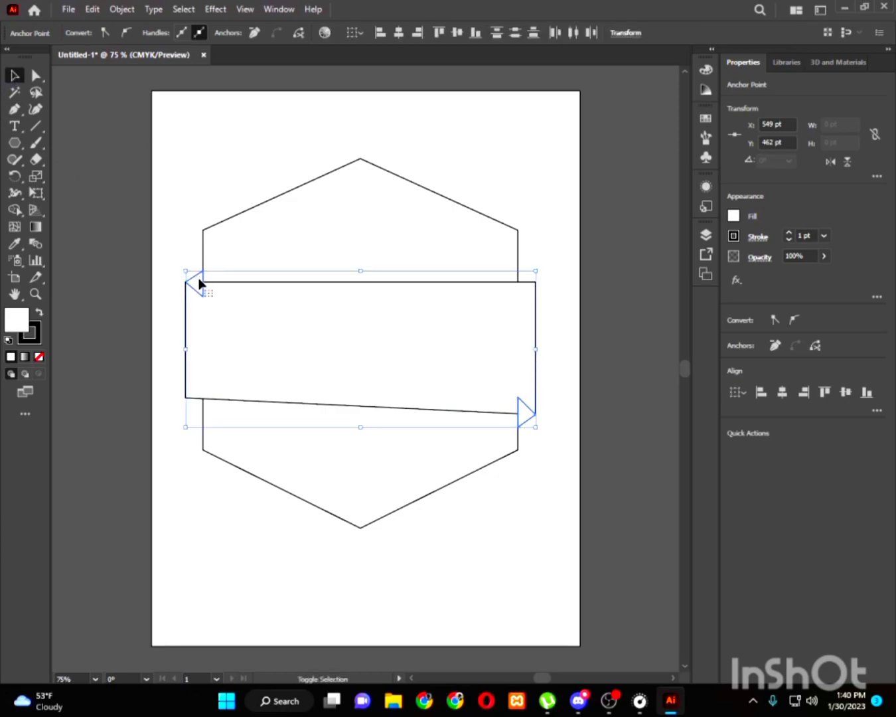
right_click(198, 278)
mouse_move(299, 508)
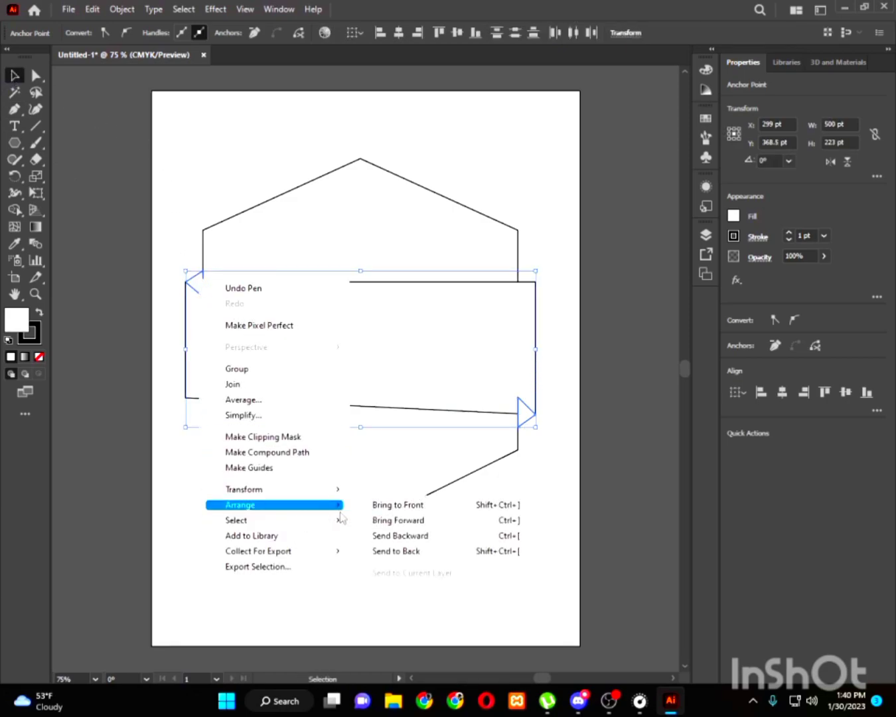
click(428, 553)
click(464, 564)
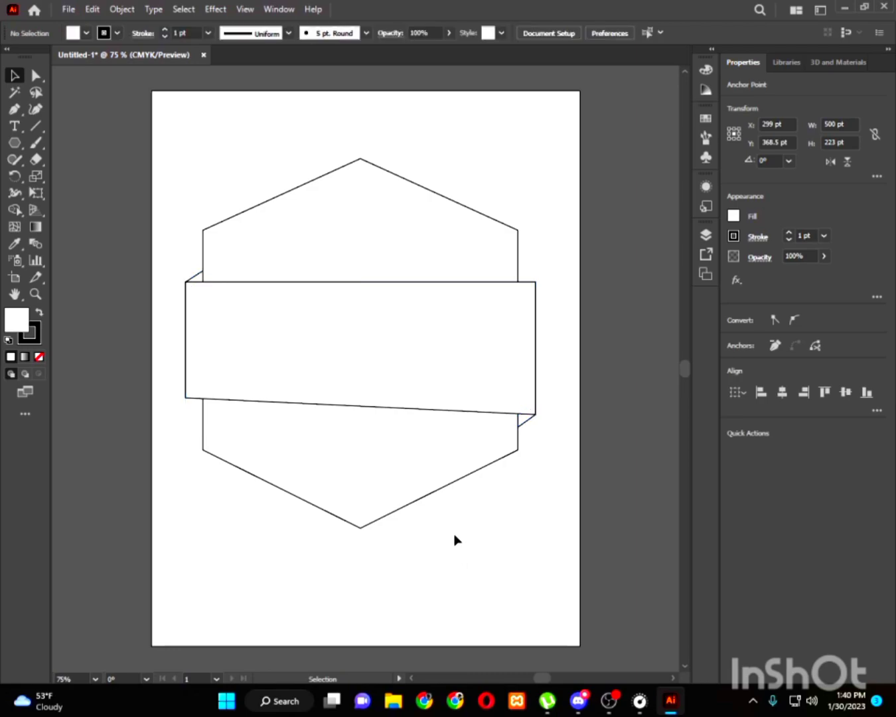
Round the hexagon's four side corners to a radius of about 81 pt, keeping the top and bottom points sharp.
click(206, 231)
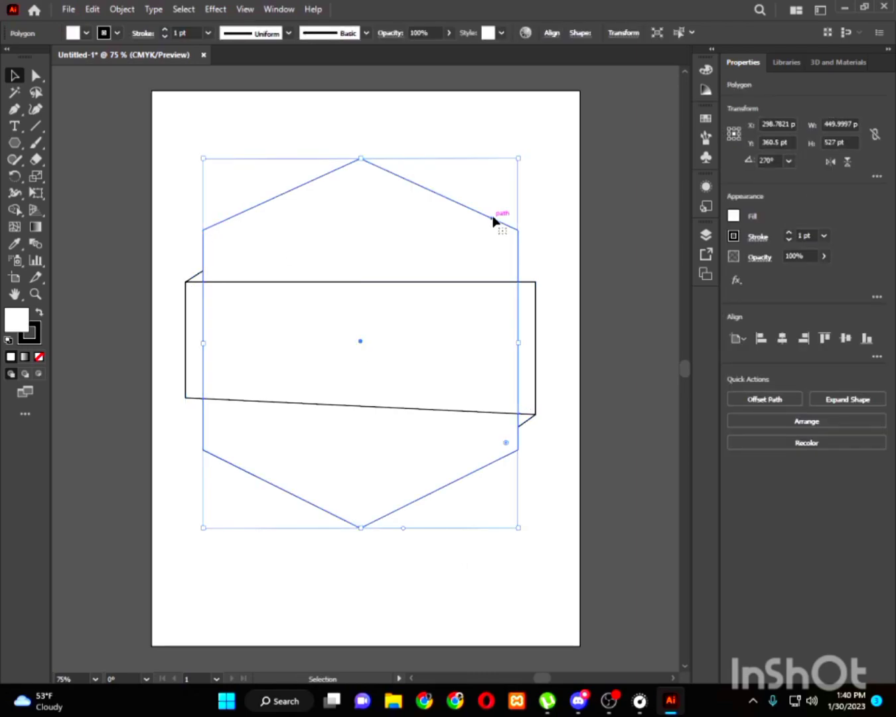
key(a)
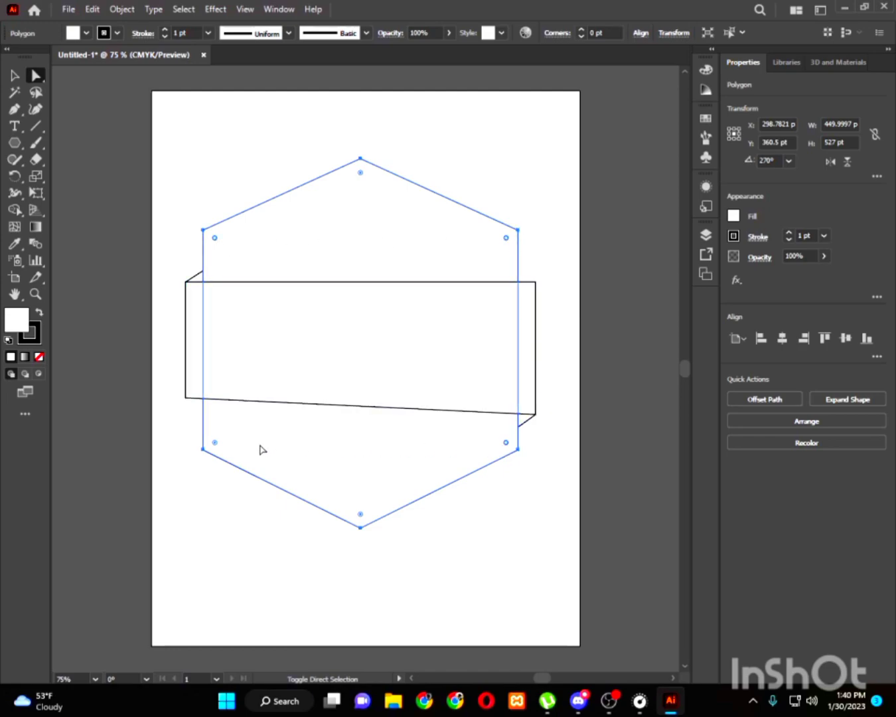
drag(216, 445, 263, 426)
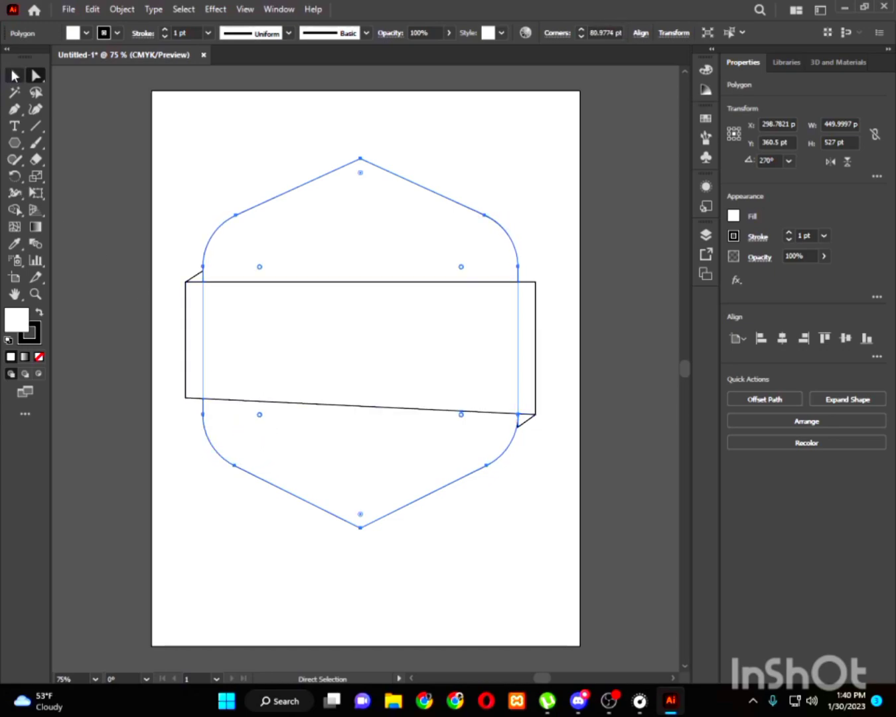
key(v)
click(173, 124)
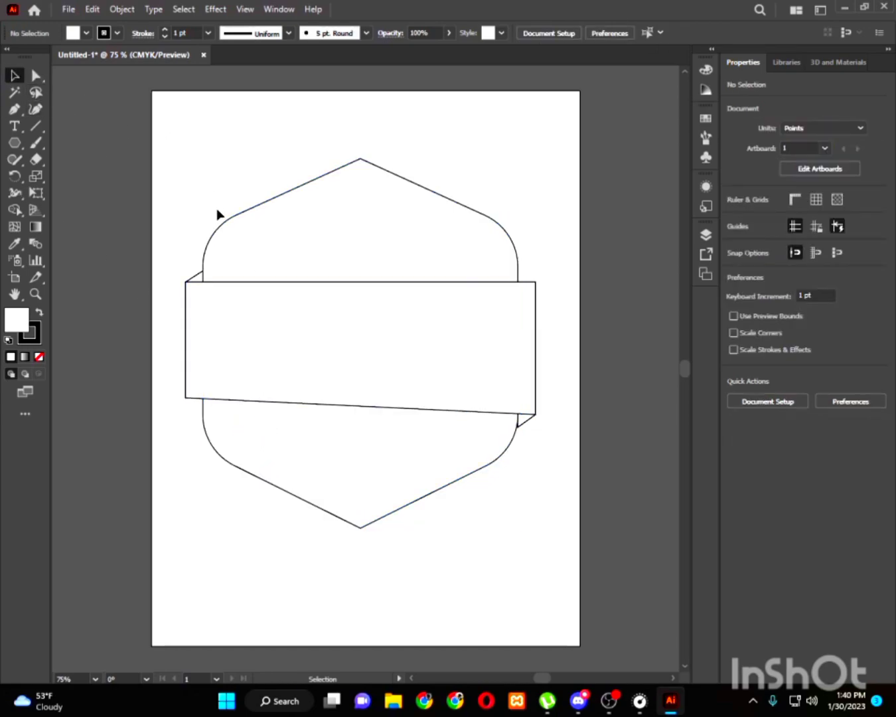
Create a 10-point star with radii of 25 pt and 50 pt near the artboard's upper-left corner.
click(15, 142)
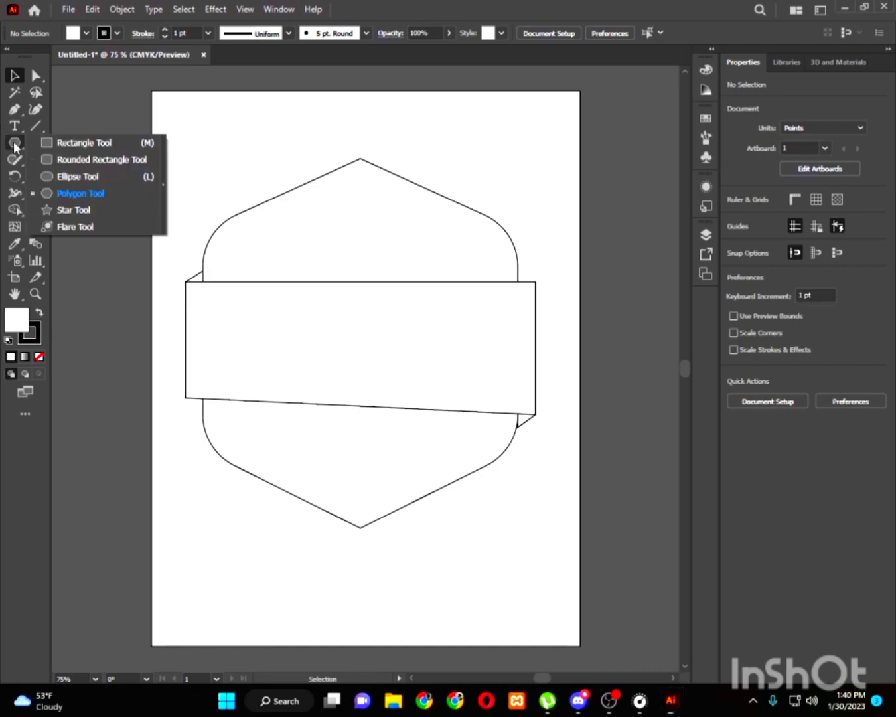
click(82, 210)
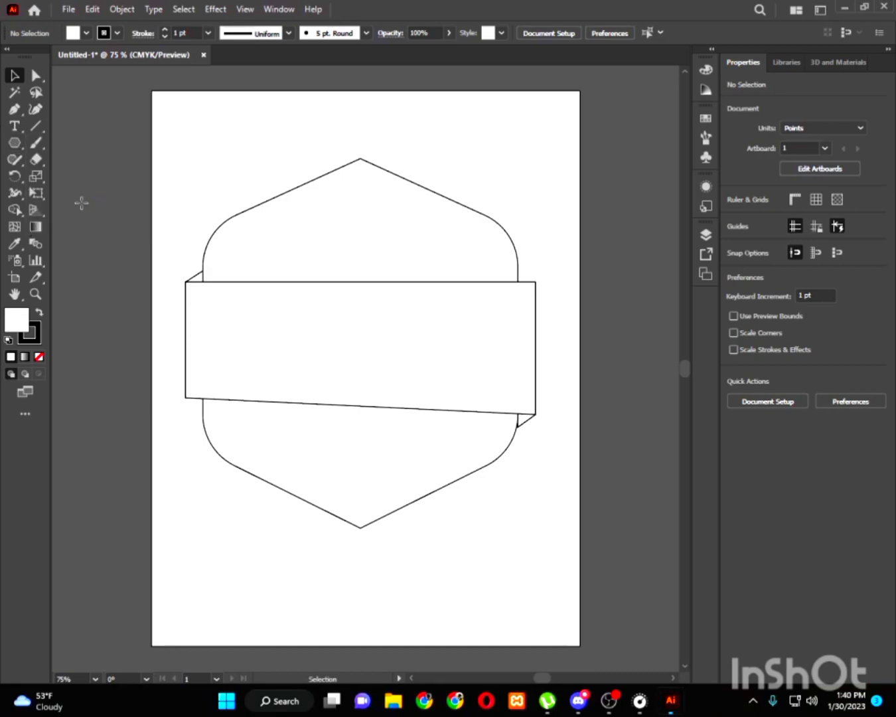
click(186, 180)
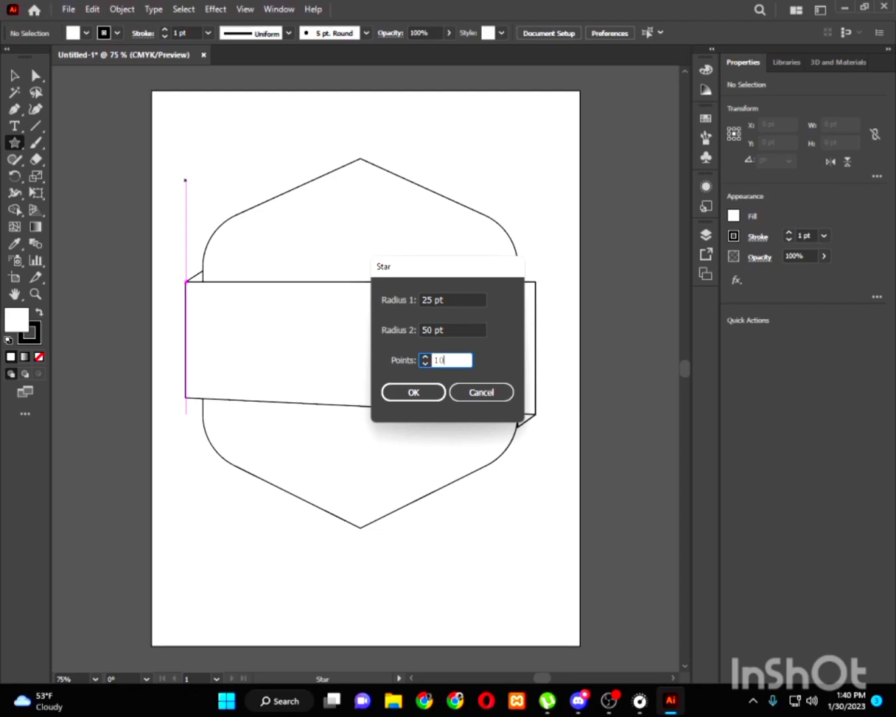
text(10)
click(403, 392)
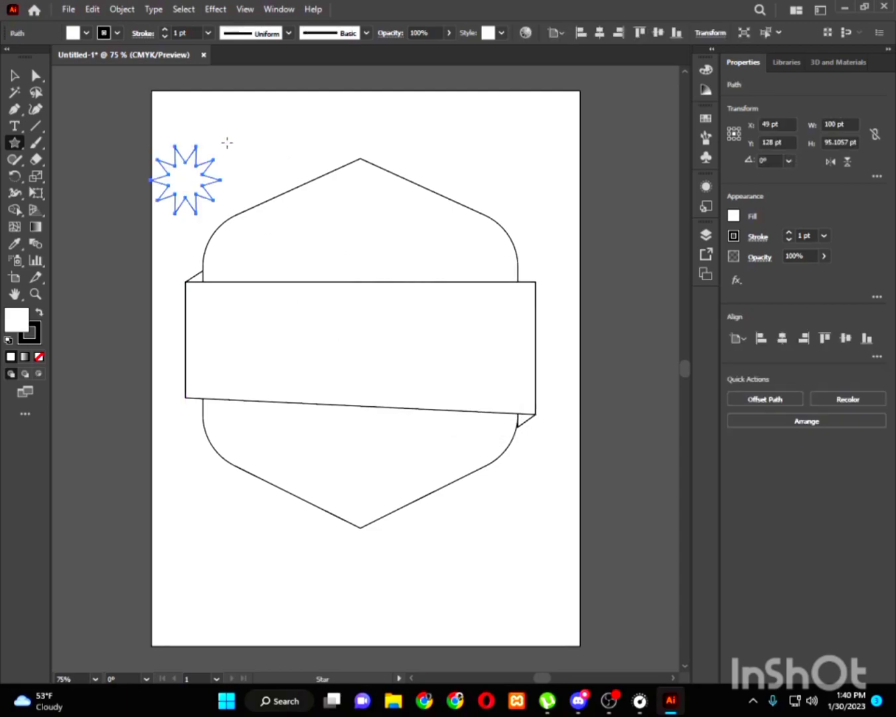
Round all corners of the star to a radius of about 3.6 pt.
scroll(185, 162, up, 5)
click(36, 75)
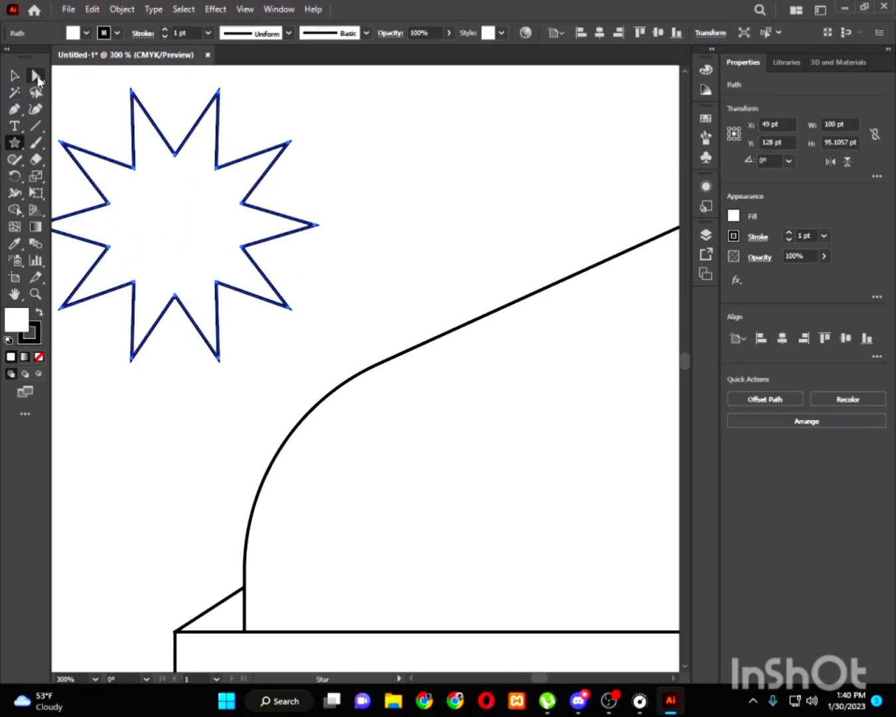
drag(214, 115, 209, 131)
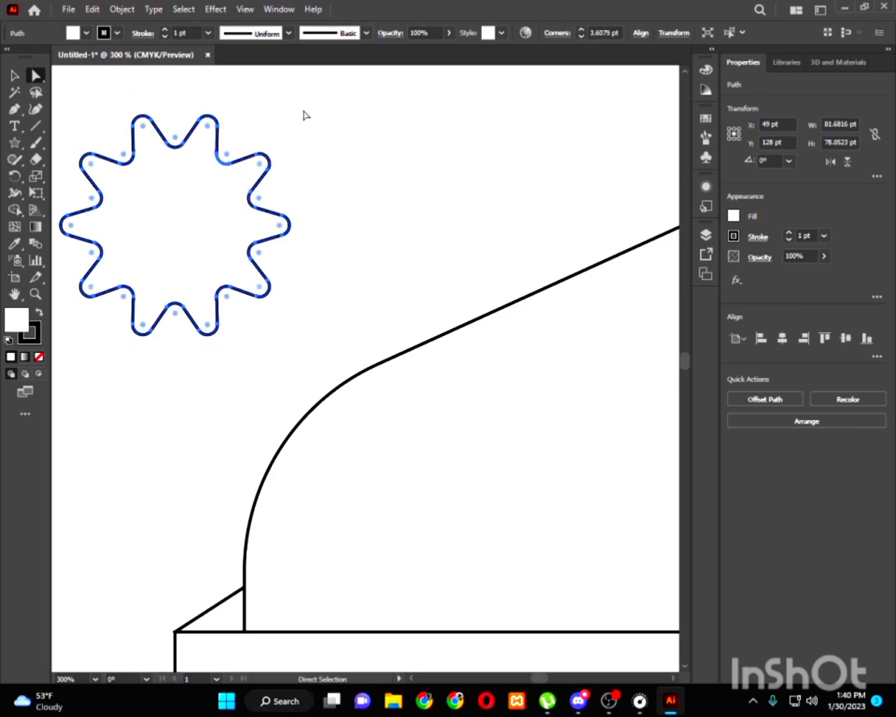
click(308, 156)
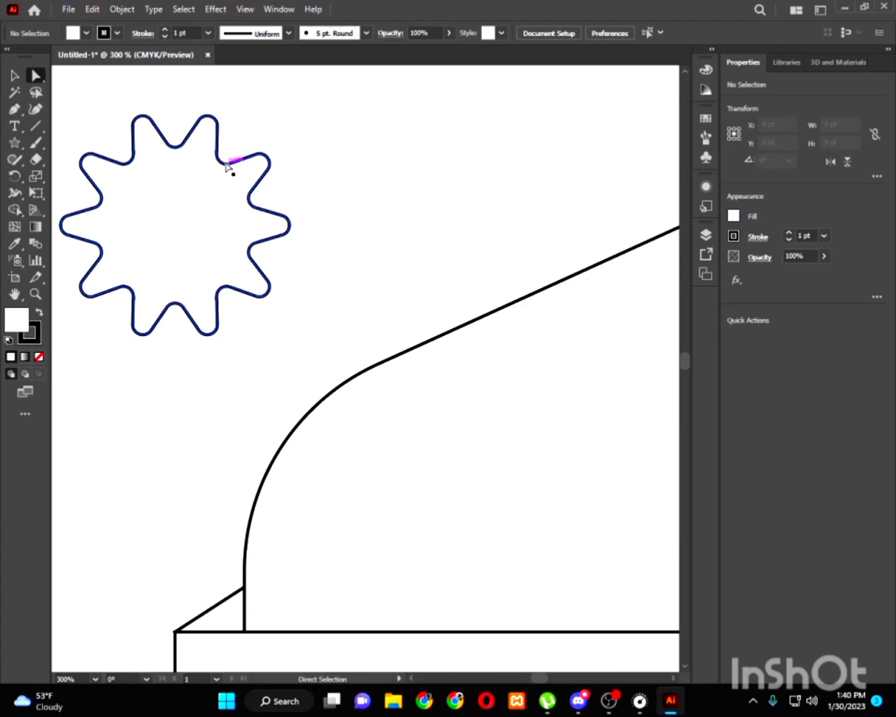
Duplicate the rounded star horizontally to its right, centring the copy at about X 125 pt, Y 128 pt.
drag(226, 166, 453, 141)
key(ctrl+z)
drag(252, 172, 464, 164)
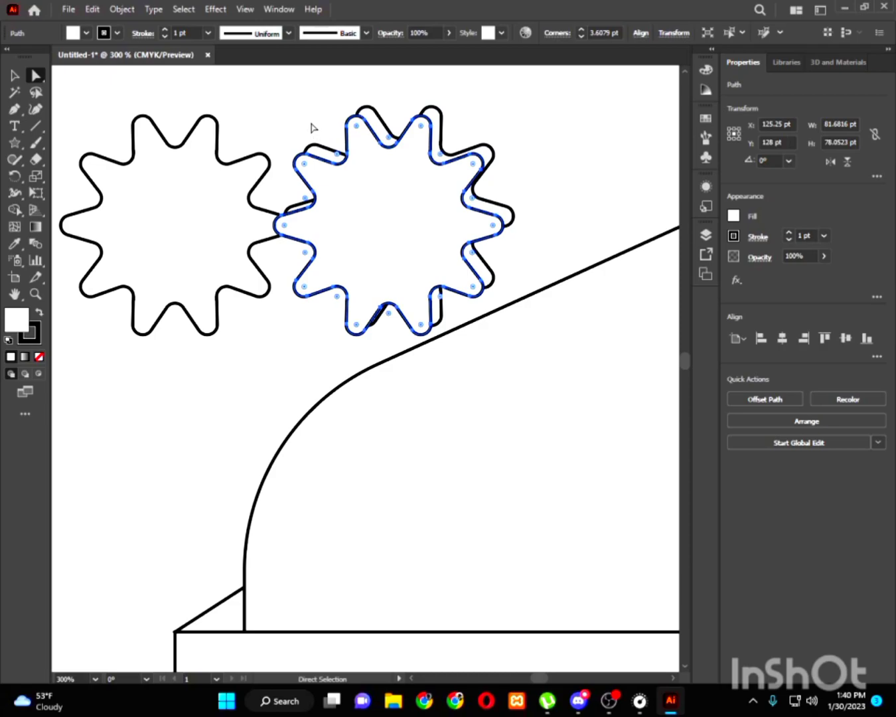
With Shape Builder, remove the shared area and the left and lower pieces of the two overlapping stars, keeping only the upper-right edge slivers.
drag(525, 245, 523, 234)
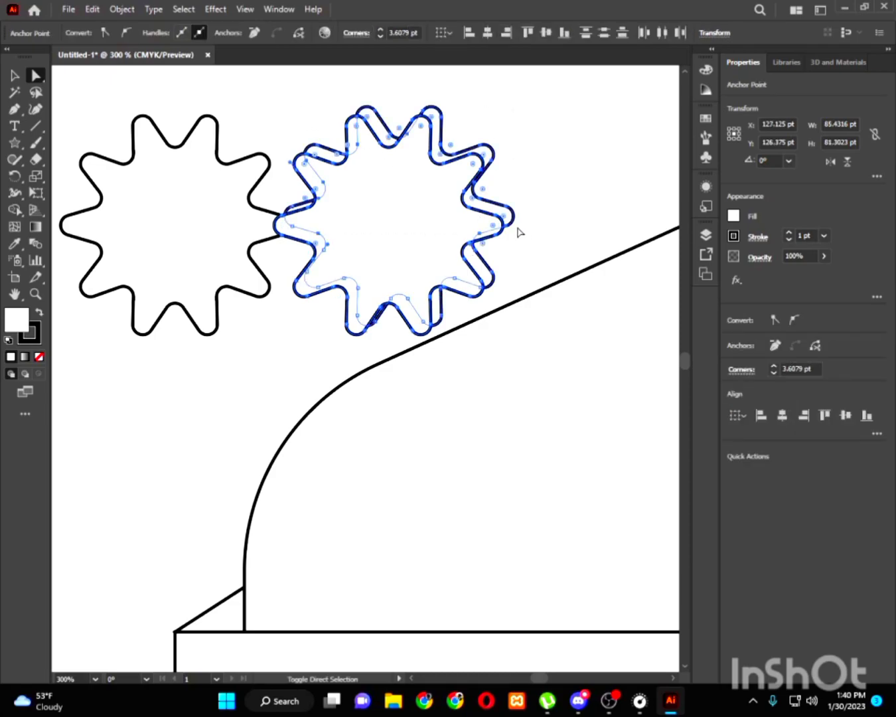
key(shift+m)
drag(387, 241, 326, 316)
mouse_move(430, 269)
mouse_down()
mouse_move(497, 290)
mouse_move(420, 318)
mouse_move(374, 321)
mouse_up()
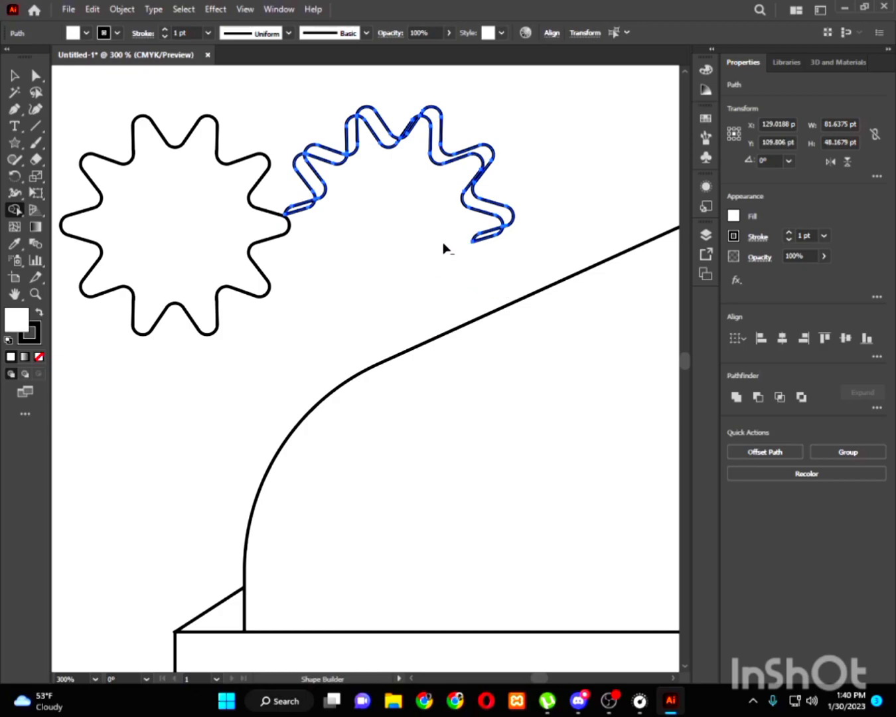
drag(475, 235, 509, 239)
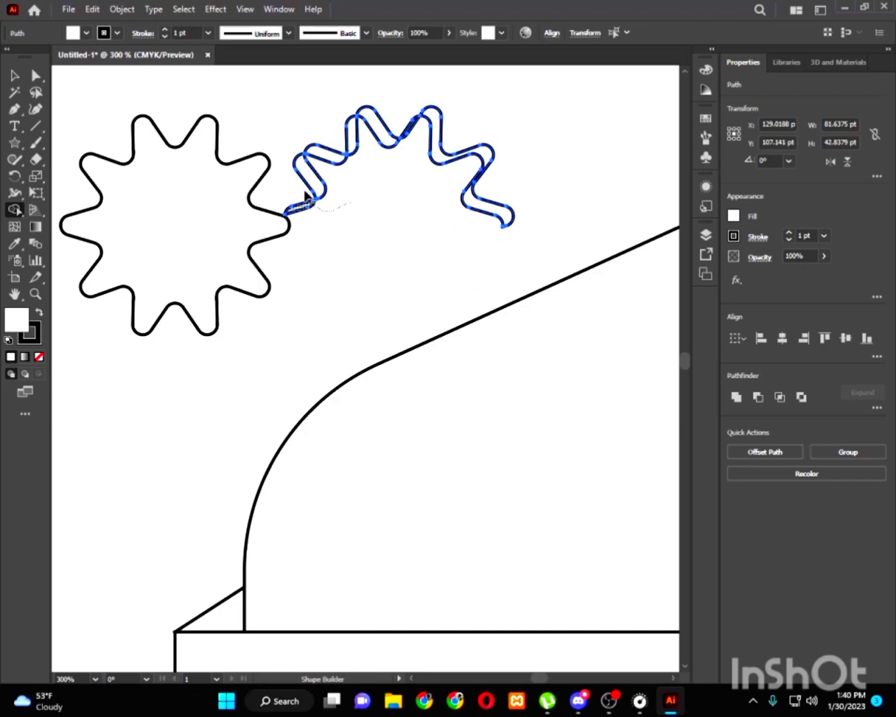
drag(325, 147, 325, 145)
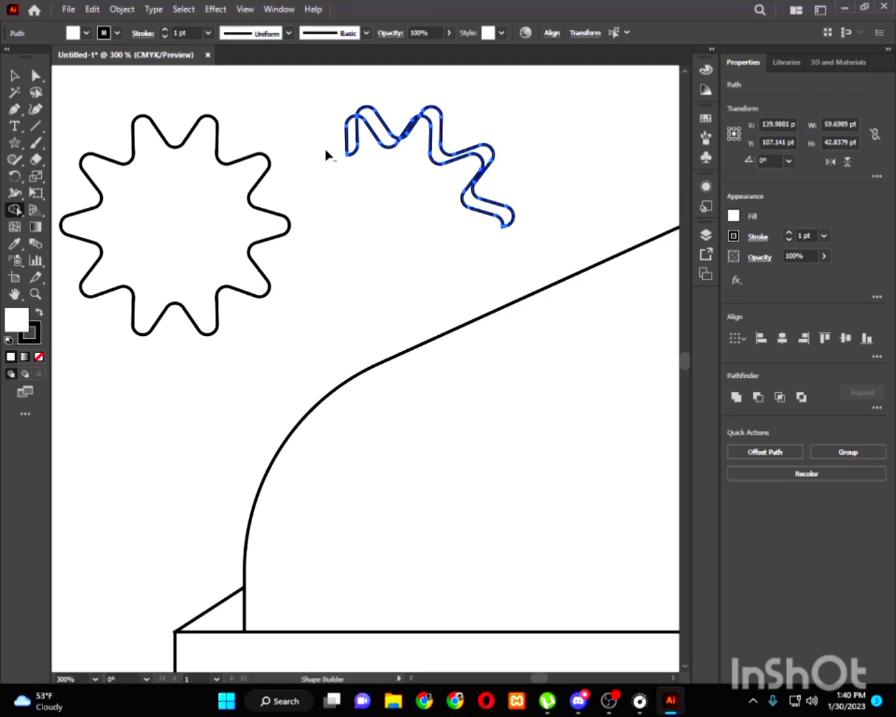
click(735, 215)
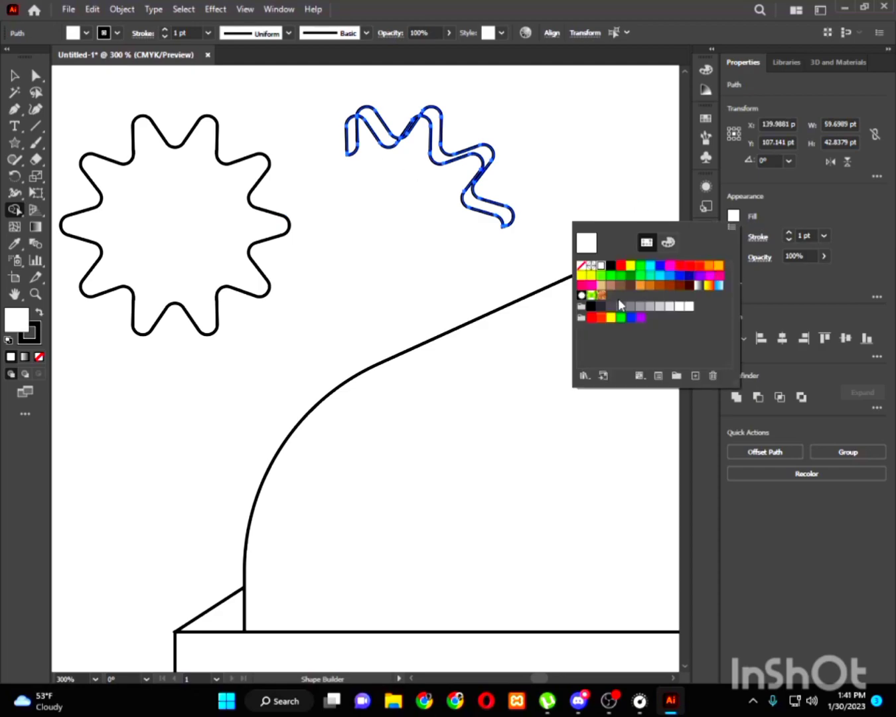
click(659, 306)
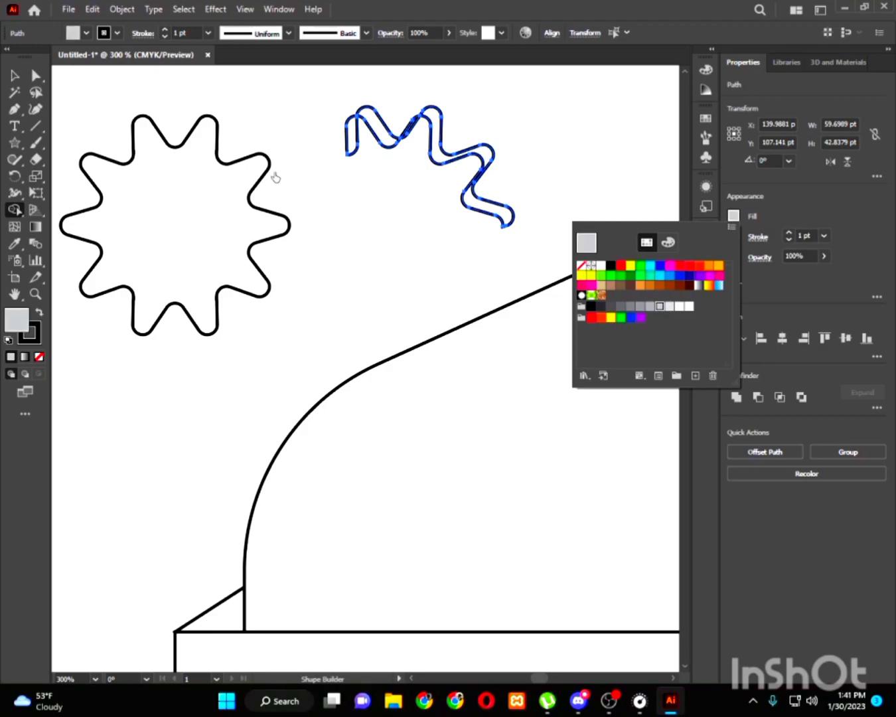
click(14, 76)
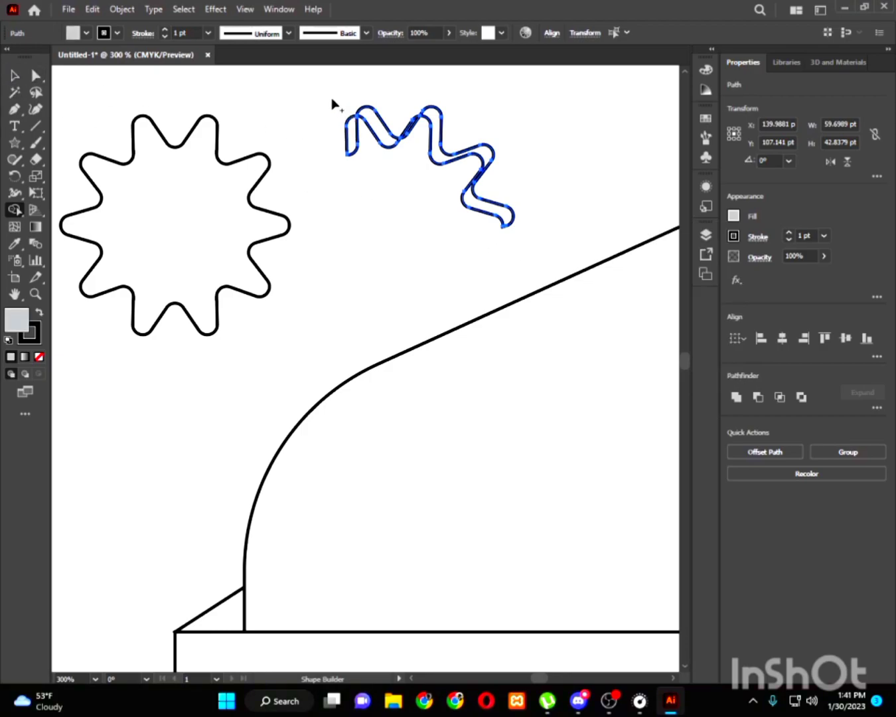
Fill the remaining star edge slivers with the lightest grey swatch.
click(14, 76)
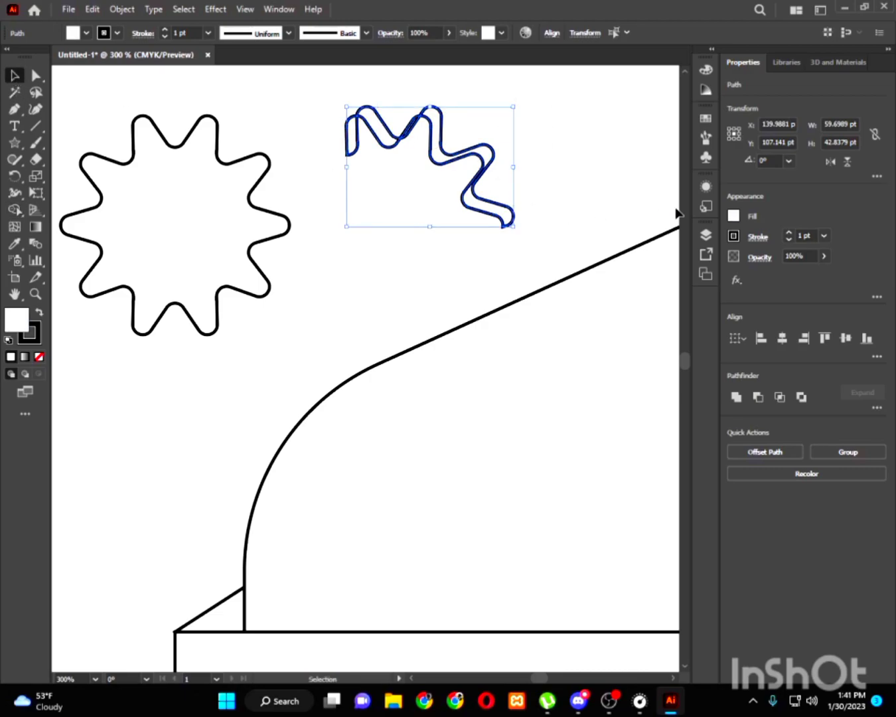
click(733, 216)
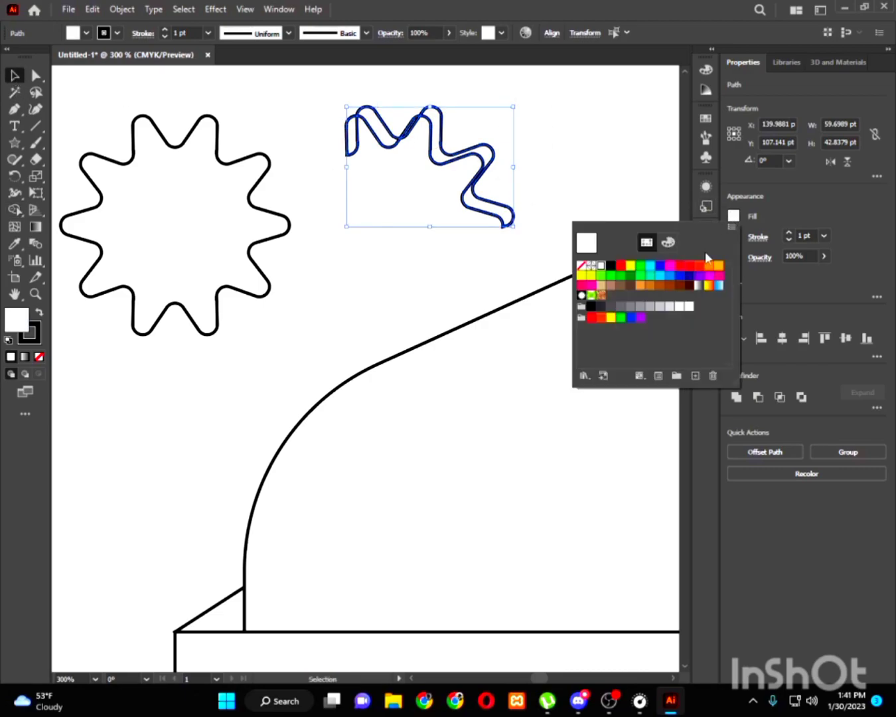
click(650, 308)
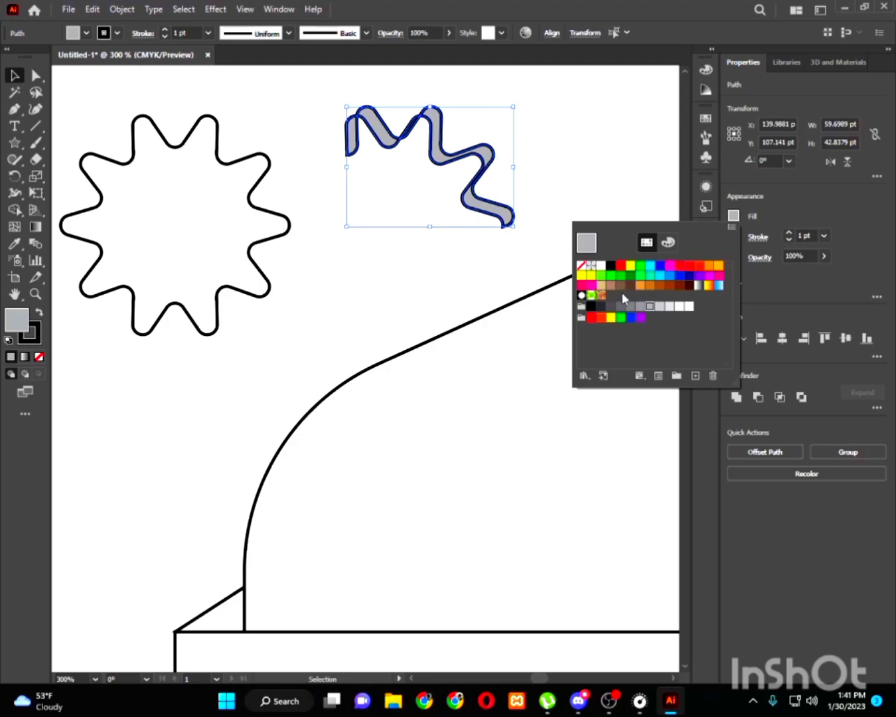
click(669, 306)
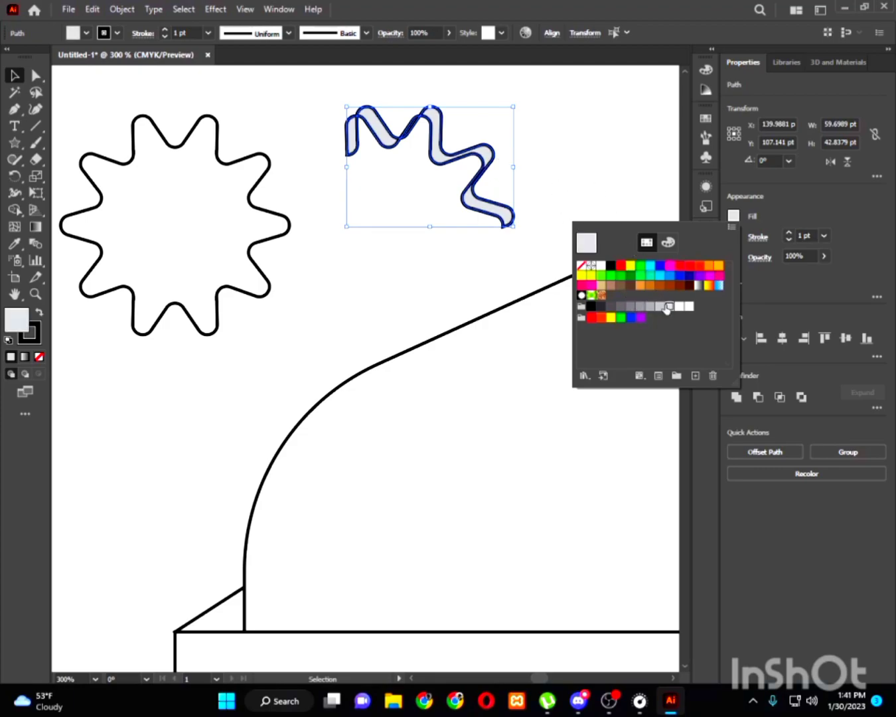
click(679, 306)
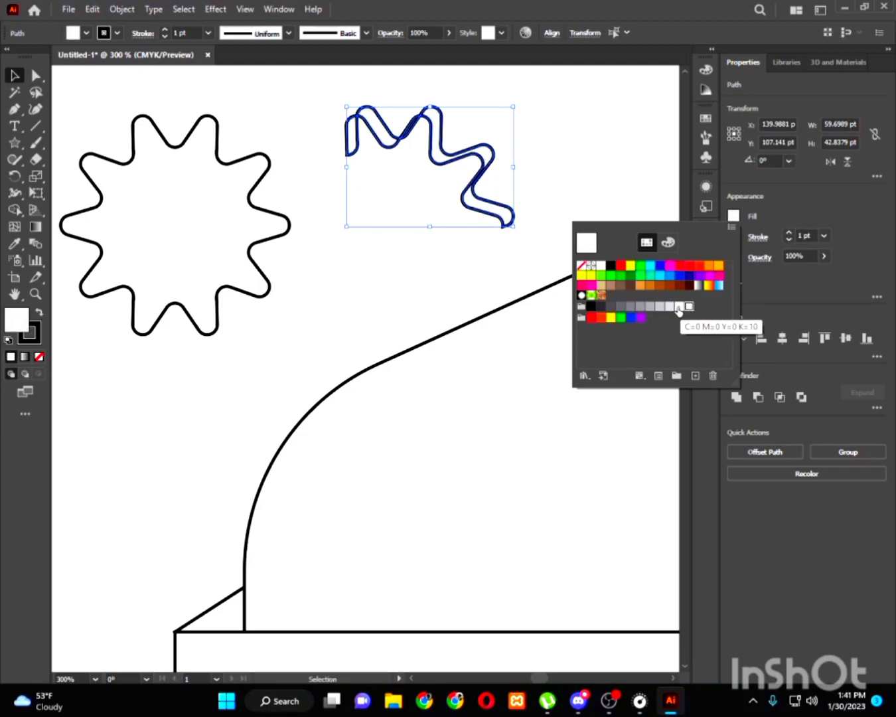
click(603, 170)
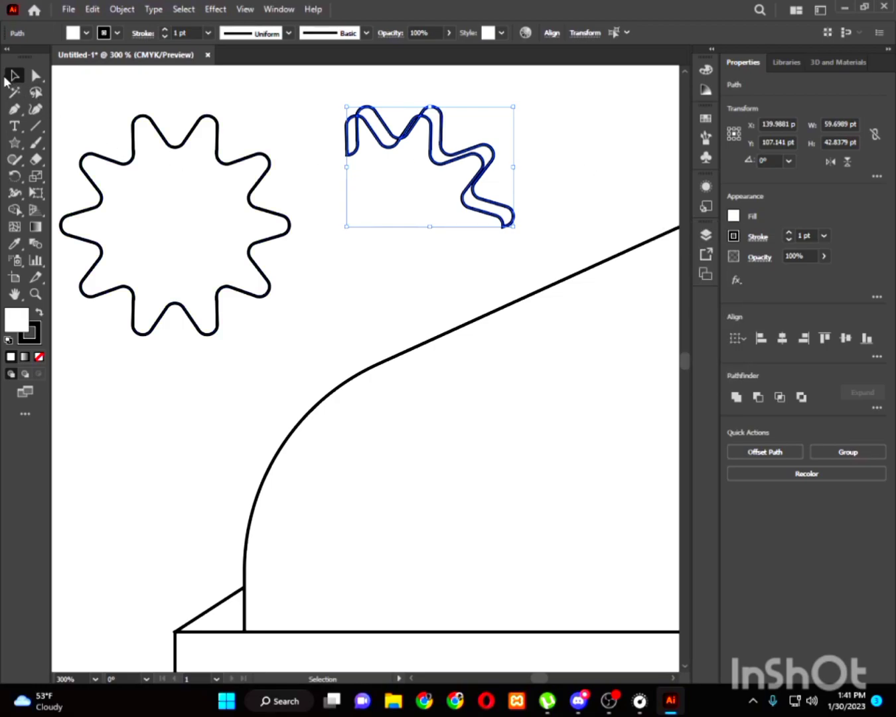
Move the slivers onto the original star as shading inside its upper-right edge, and adjust the small leftmost sliver separately.
click(434, 158)
mouse_move(475, 164)
mouse_down()
mouse_move(465, 157)
mouse_move(261, 184)
mouse_move(190, 140)
mouse_move(238, 164)
mouse_move(235, 172)
mouse_up()
drag(291, 241, 289, 243)
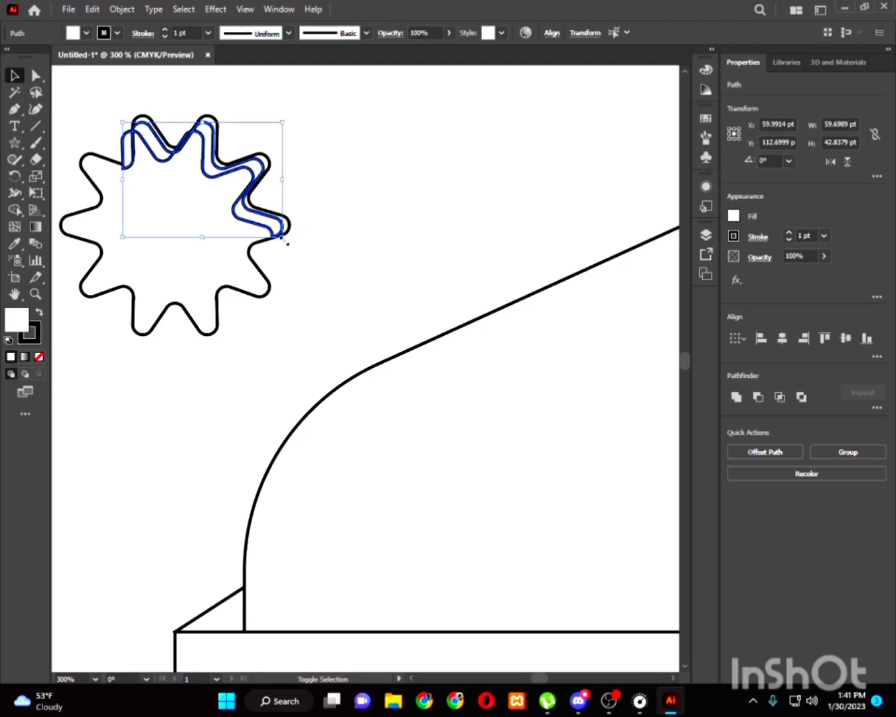
click(378, 221)
drag(126, 145, 131, 147)
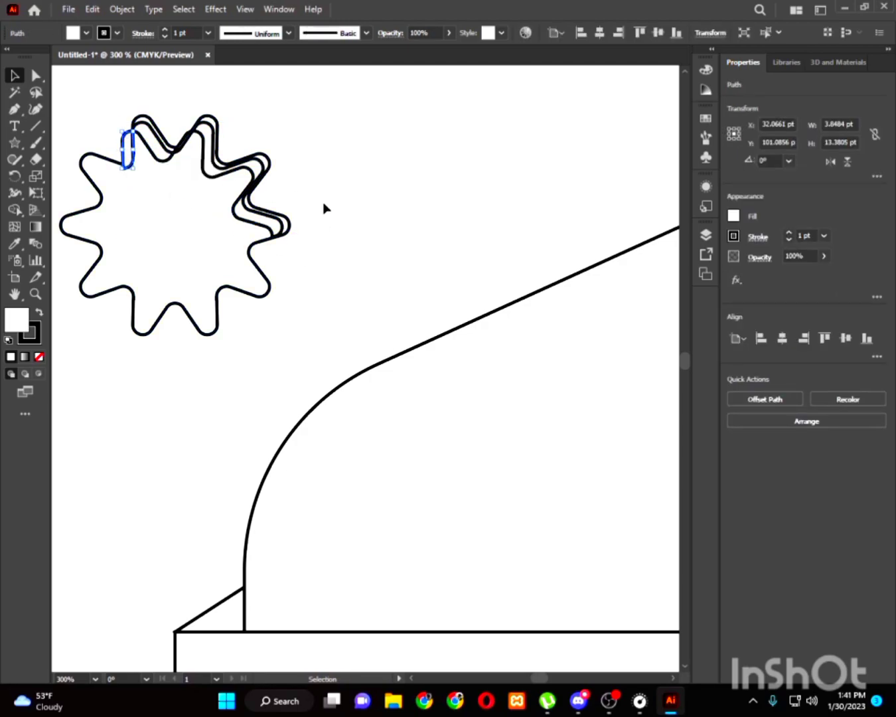
click(396, 200)
Move the star together with its shading slivers onto the hexagon's lower-left rounded corner, centred at about X 94 pt, Y 522 pt.
scroll(293, 221, down, 4)
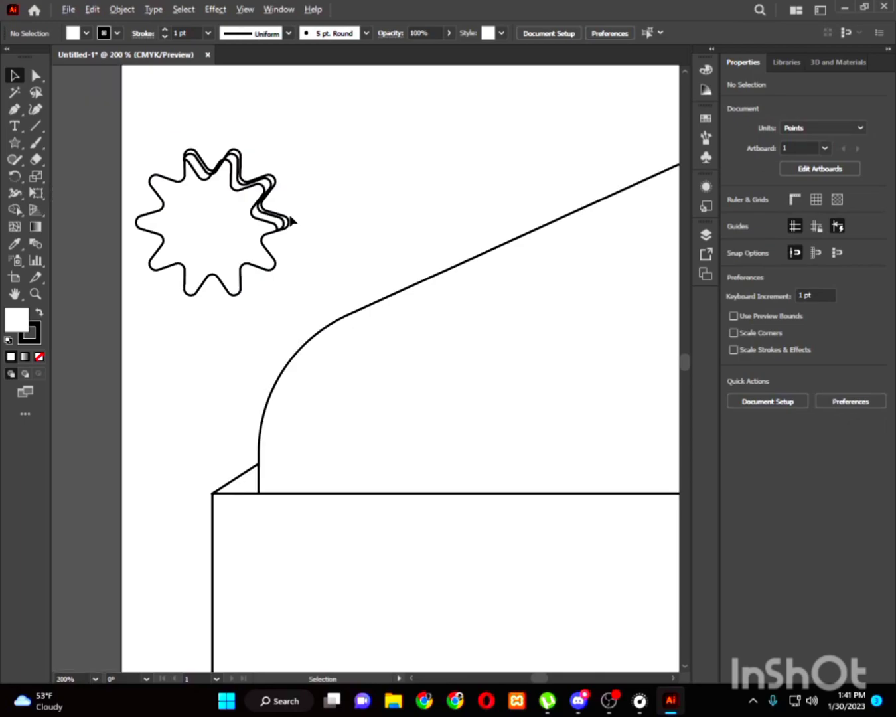
scroll(332, 253, down, 3)
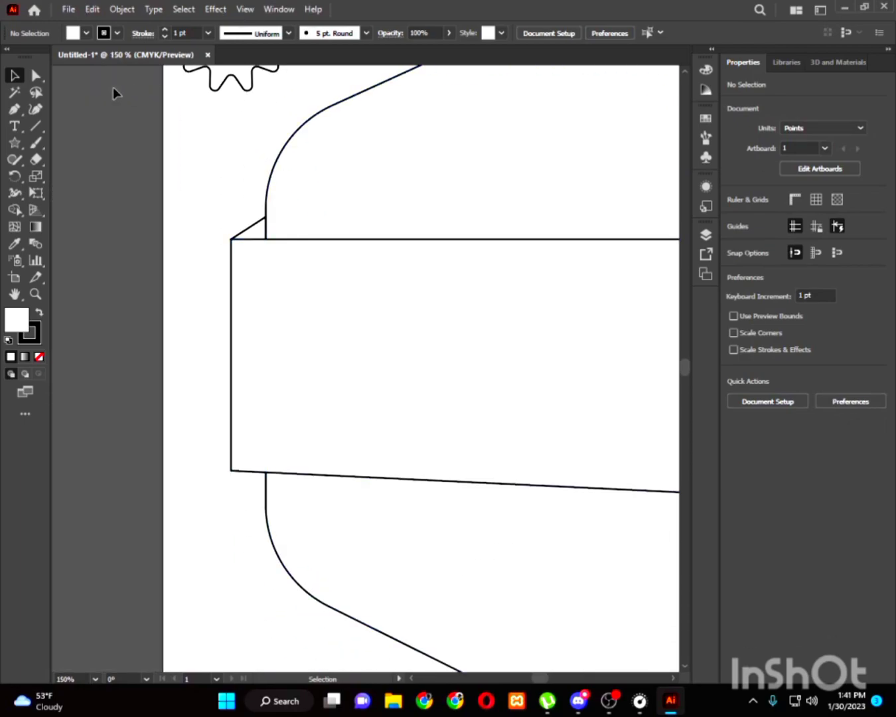
scroll(195, 152, up, 2)
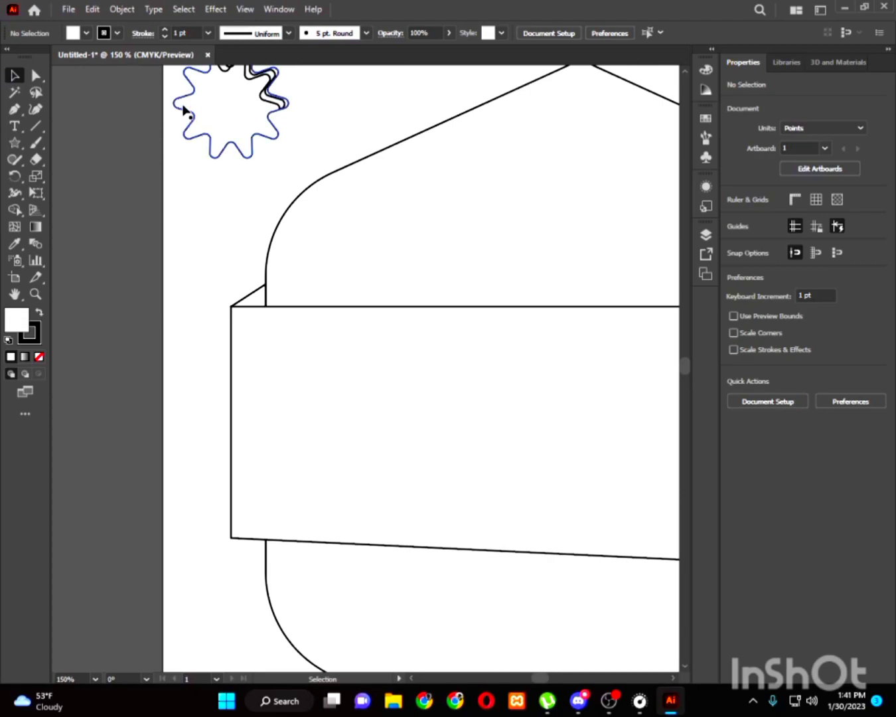
click(282, 114)
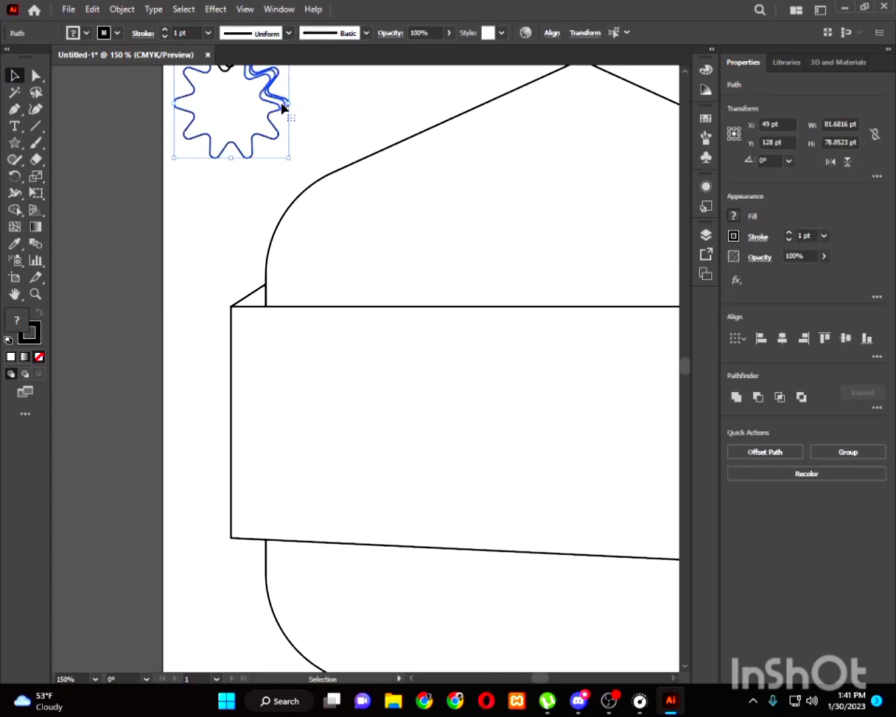
scroll(288, 133, up, 2)
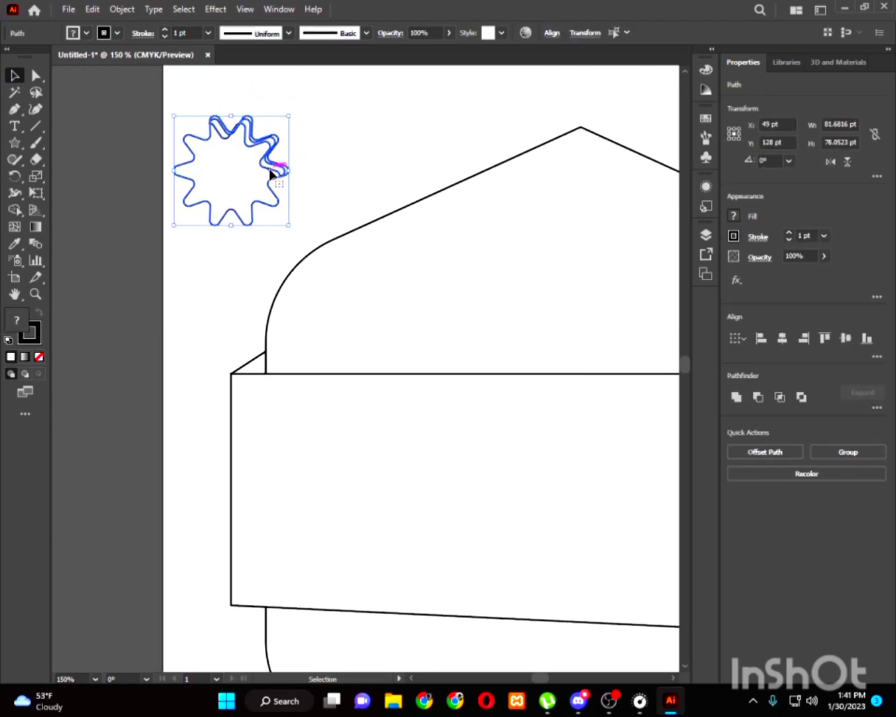
drag(271, 159, 314, 382)
scroll(316, 377, down, 5)
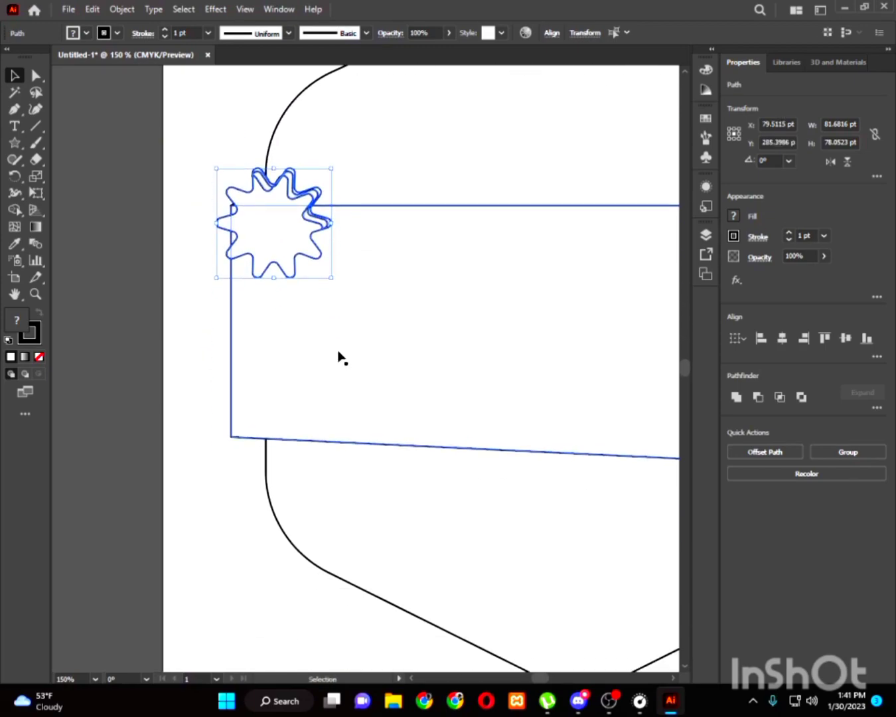
drag(303, 209, 334, 528)
click(217, 459)
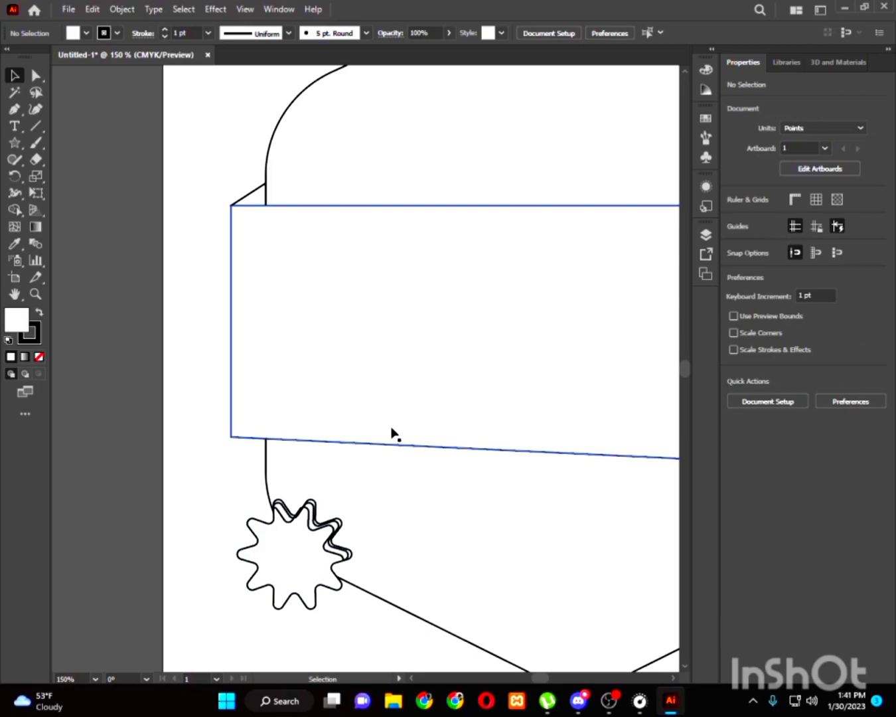
Fill the rounded hexagon with the yellow swatch.
key(space)
drag(455, 448, 266, 390)
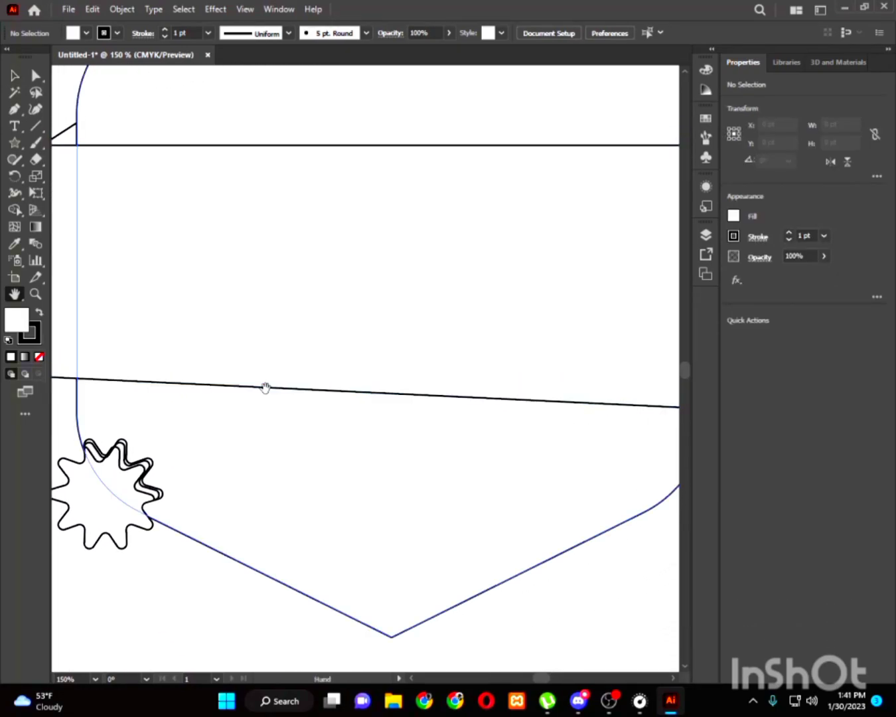
key(ctrl+0)
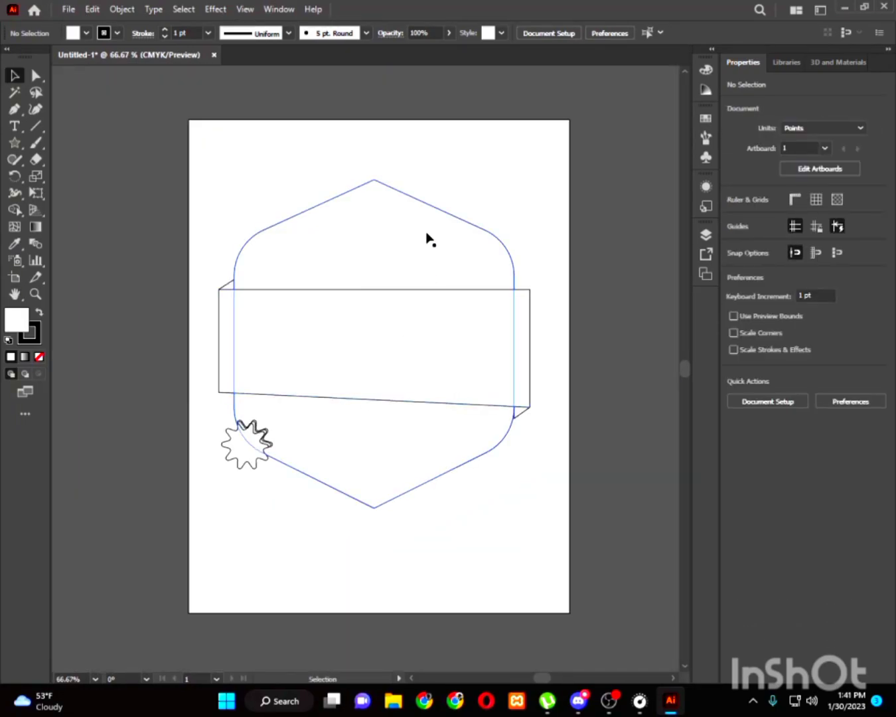
click(431, 211)
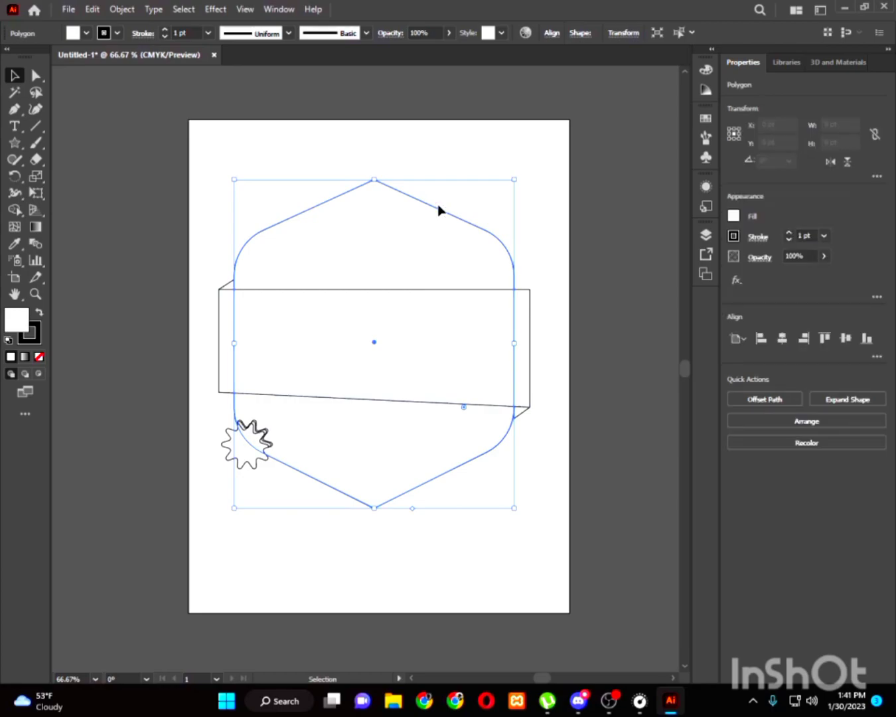
click(734, 215)
click(610, 317)
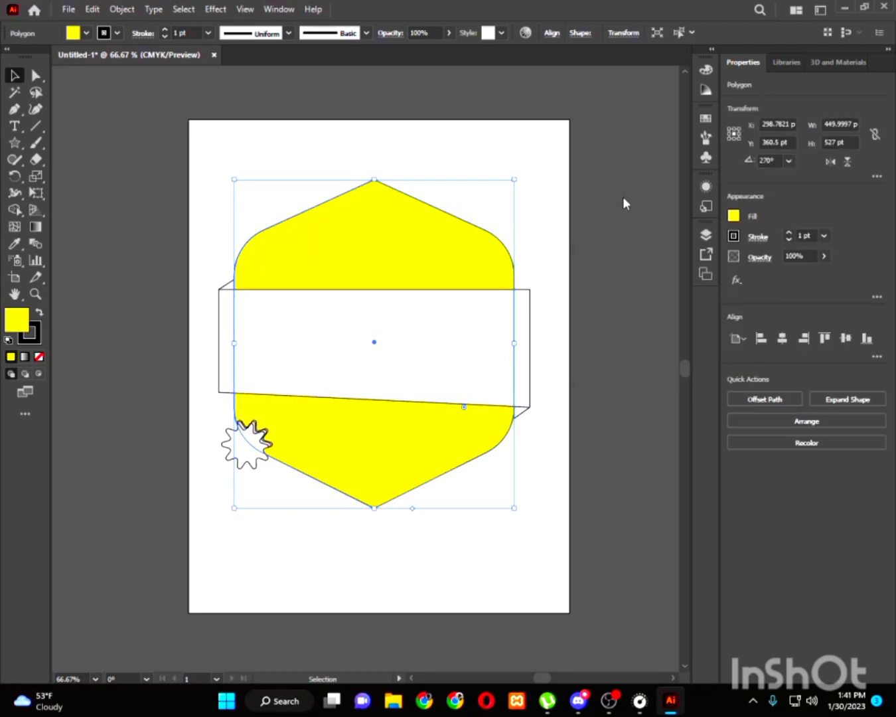
Fill the large front panel of the banner with the bright pink swatch.
click(530, 314)
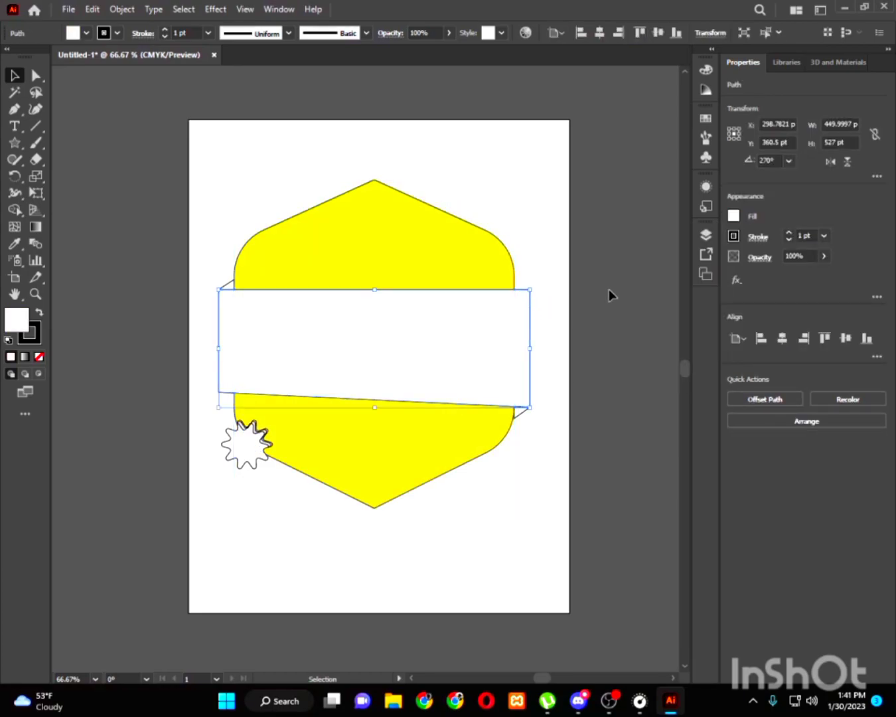
click(734, 215)
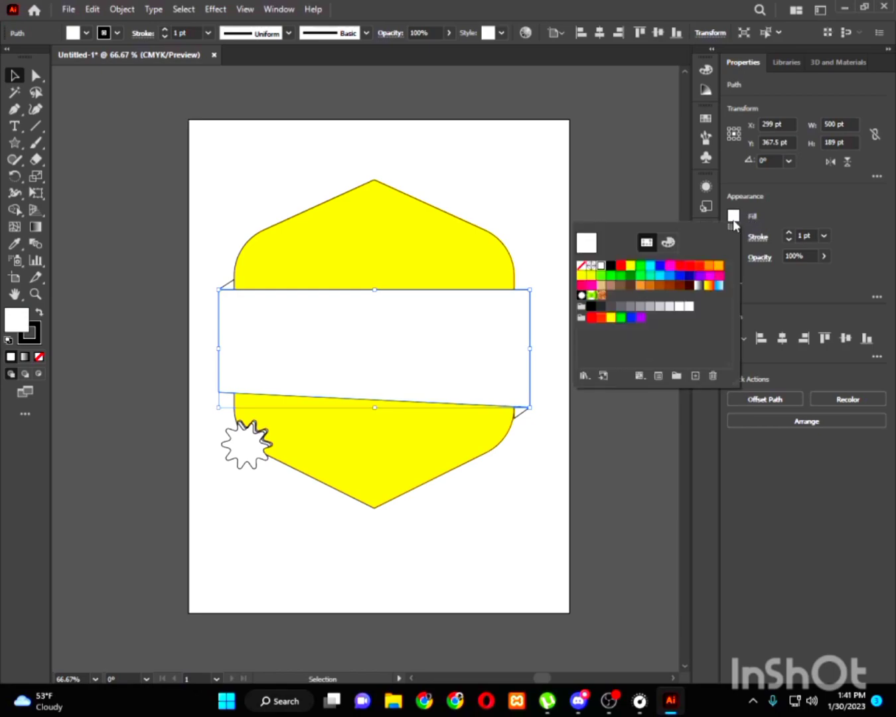
click(717, 276)
click(618, 187)
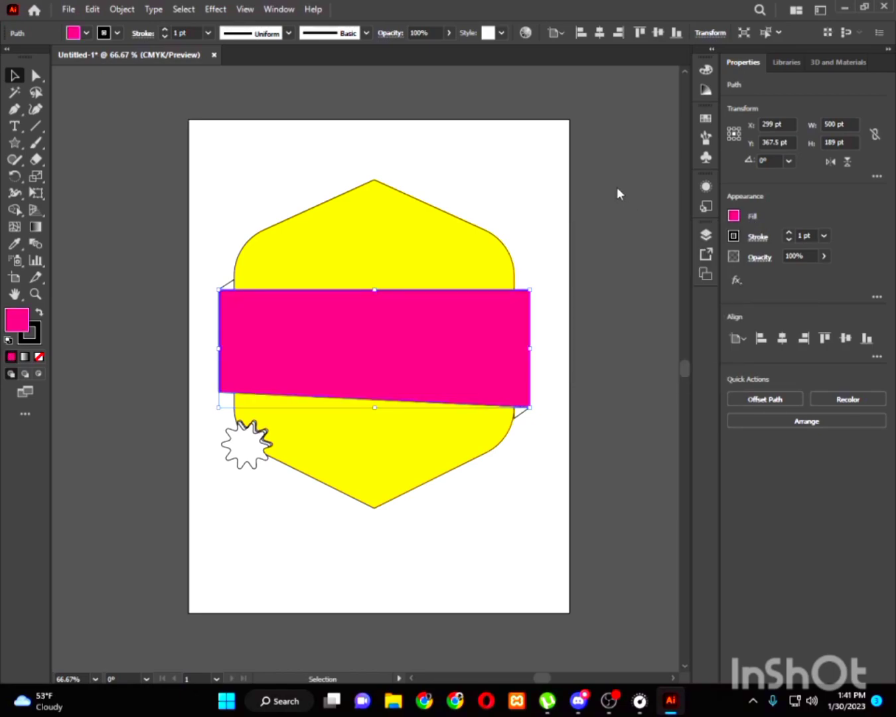
Fill both small fold triangles at the banner's upper-left and lower-right corners with the purple swatch.
click(520, 413)
shift+click(226, 292)
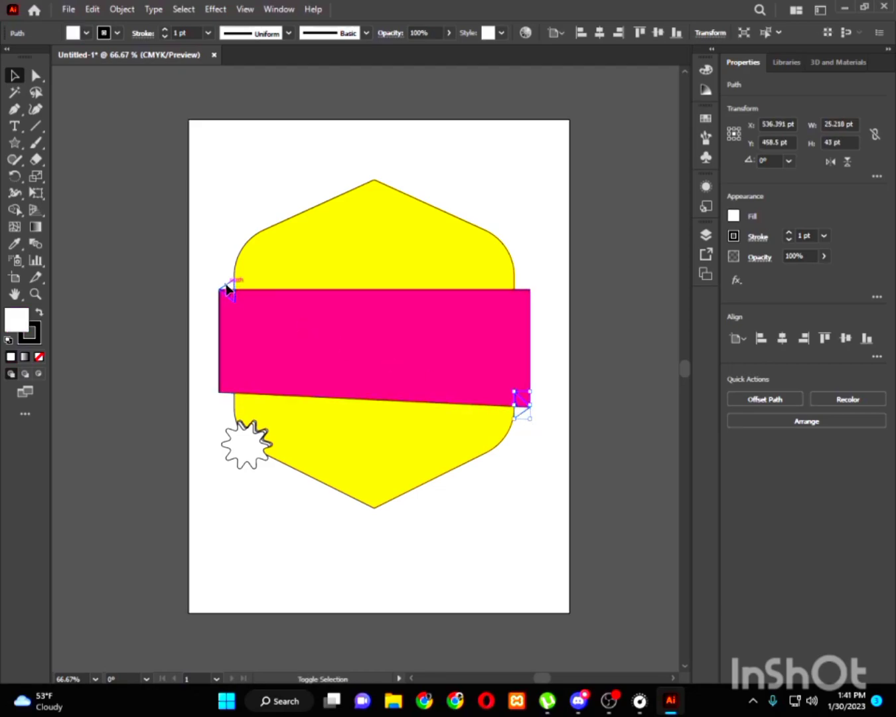
click(734, 216)
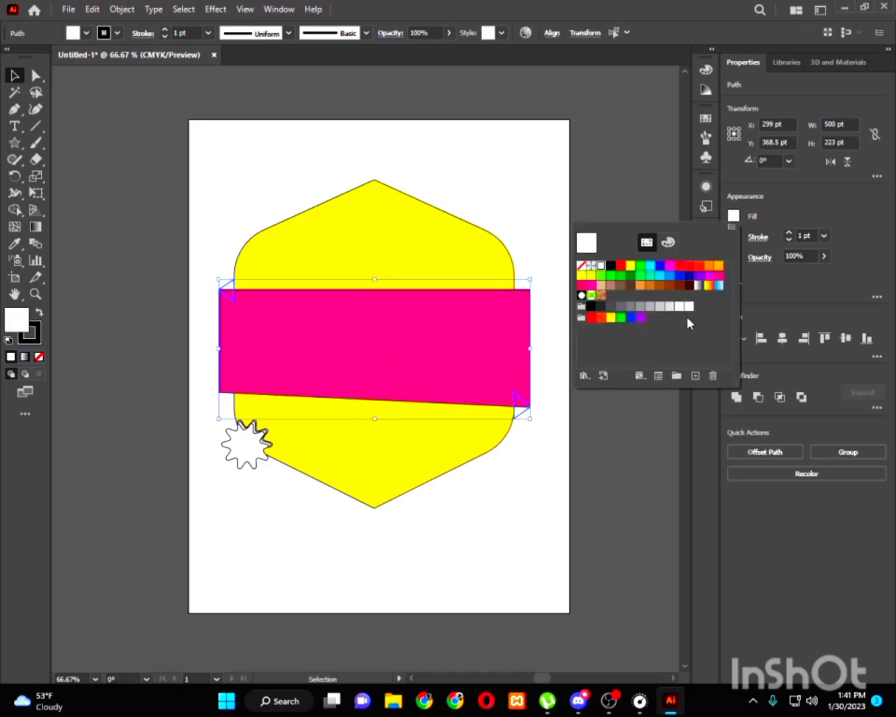
click(639, 318)
click(561, 169)
click(561, 170)
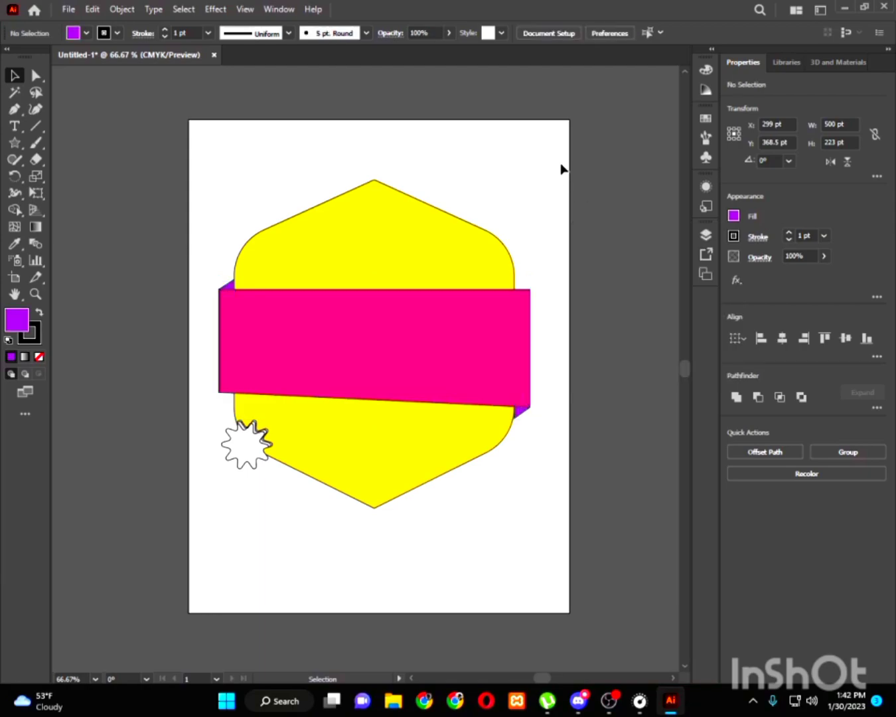
Fill the rounded star on the hexagon's lower-left corner with the banner's bright pink using the Eyedropper.
click(233, 456)
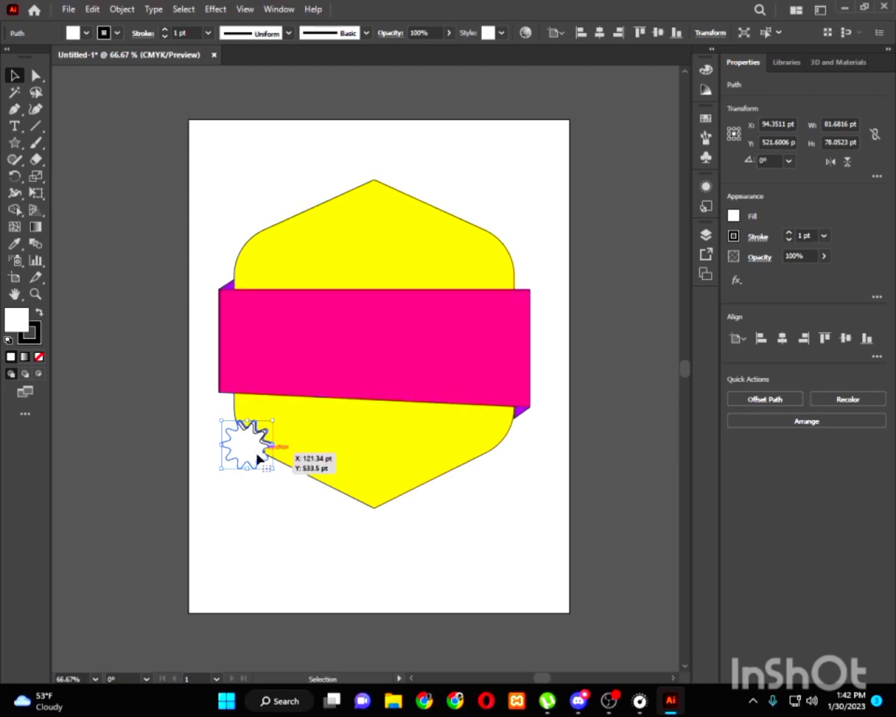
drag(218, 417, 262, 467)
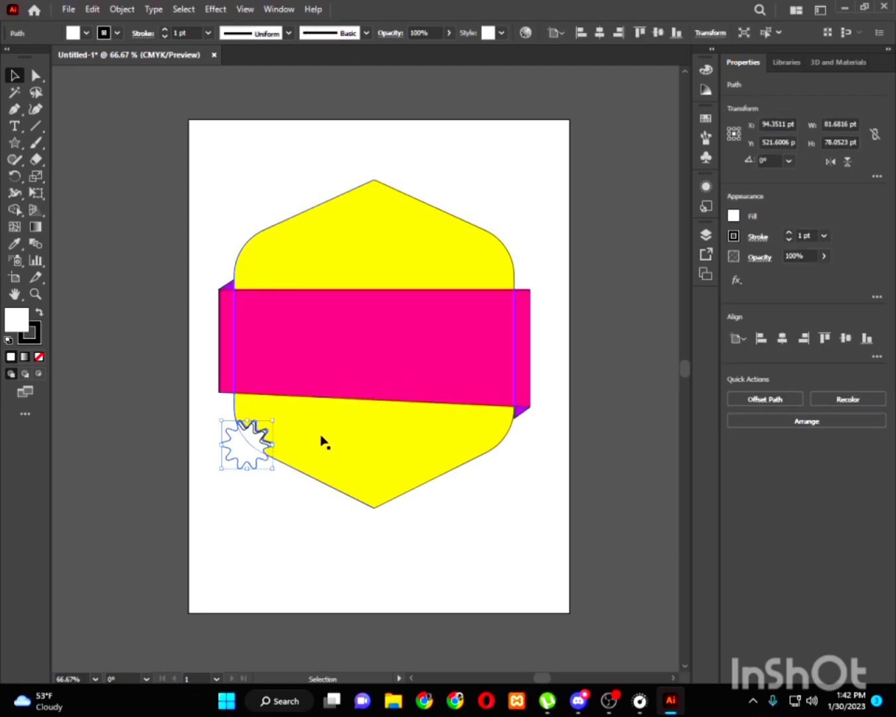
key(i)
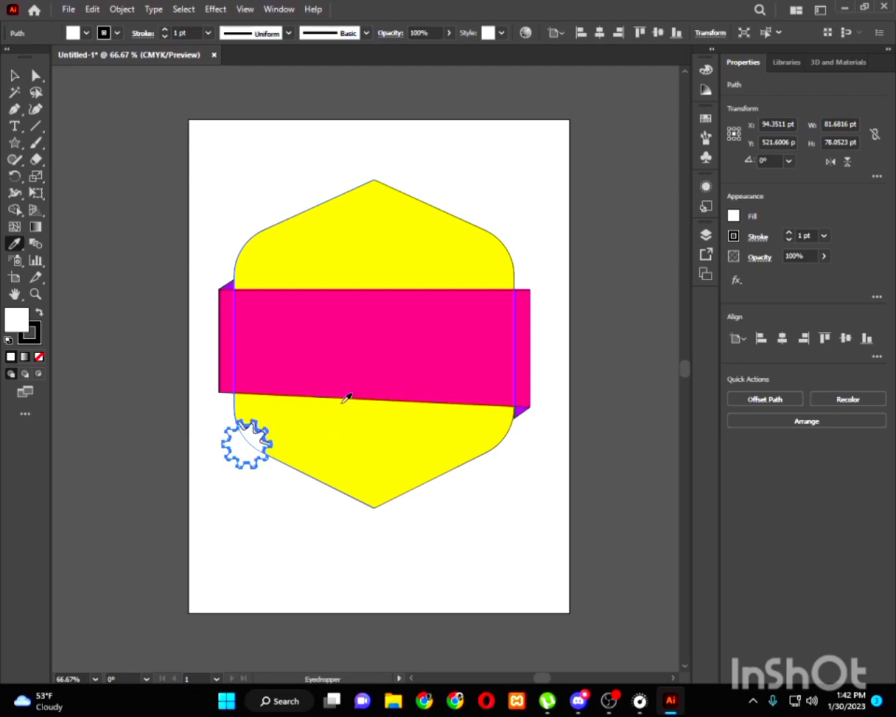
click(509, 365)
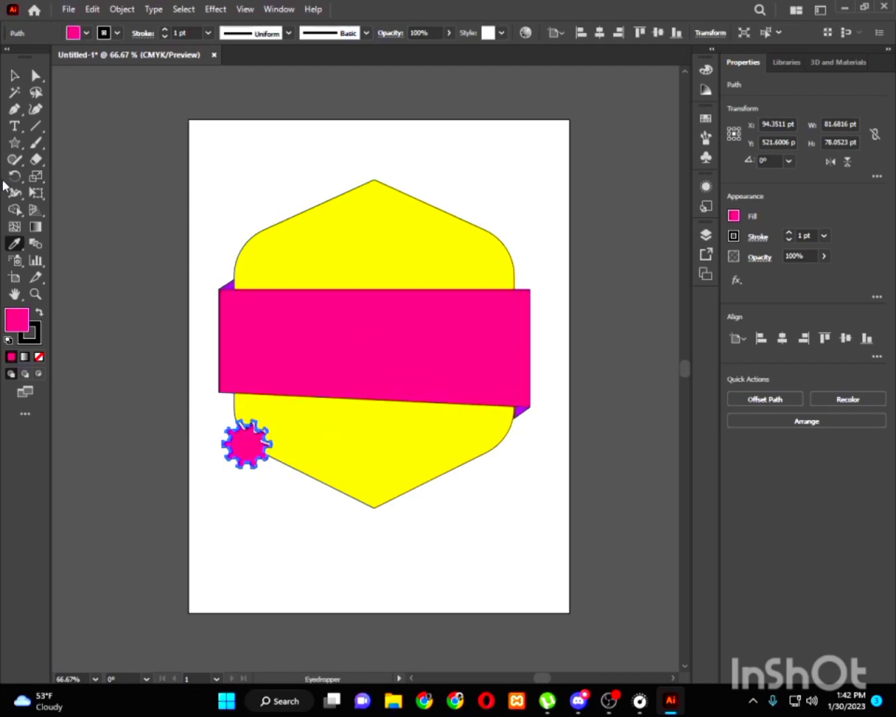
click(21, 77)
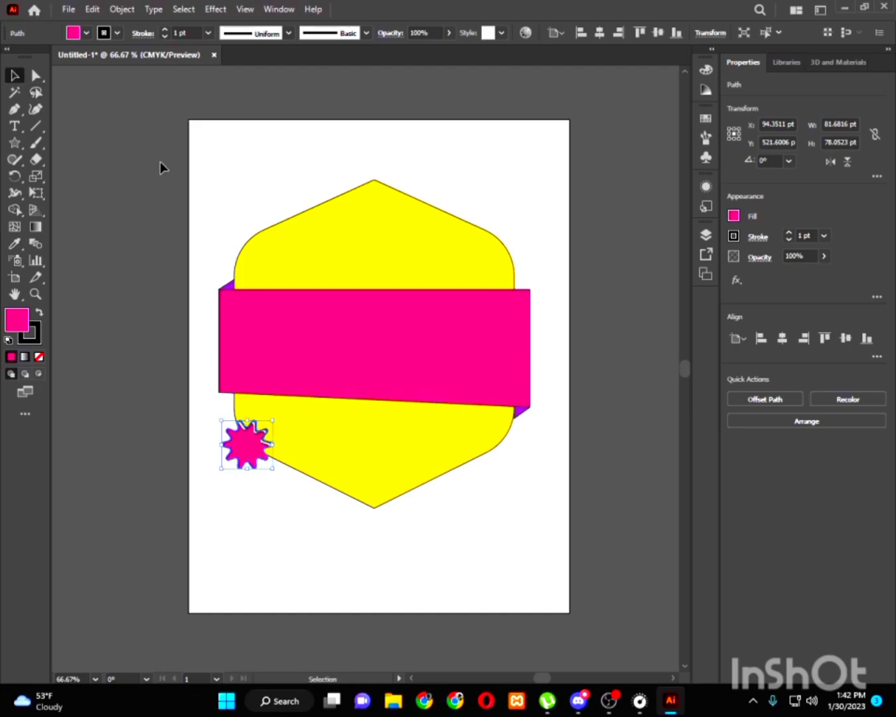
click(198, 182)
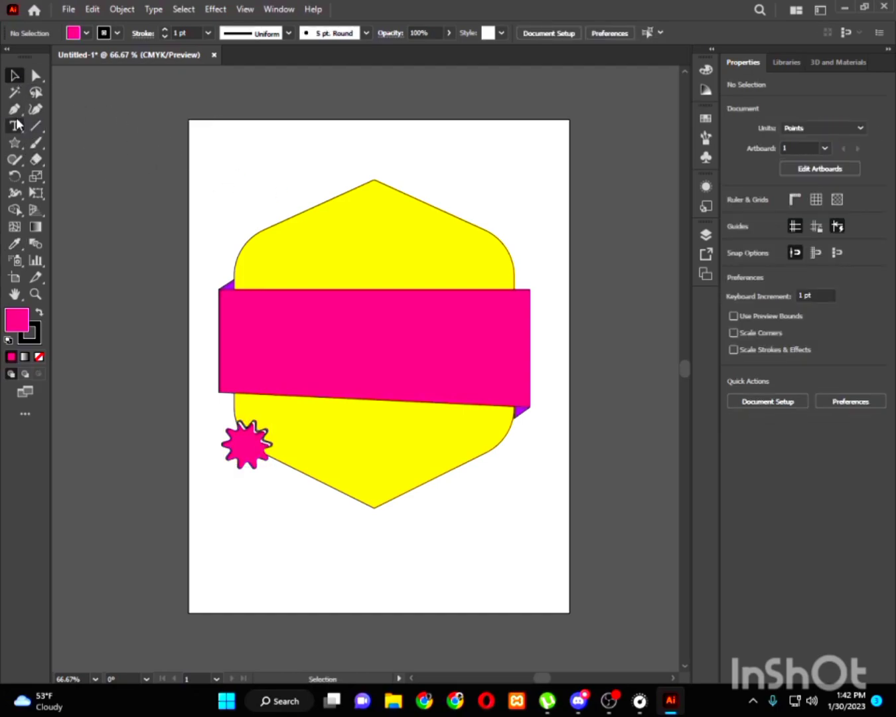
Add the point text "40" in the white area above the hexagon's upper-left edge.
key(t)
click(271, 173)
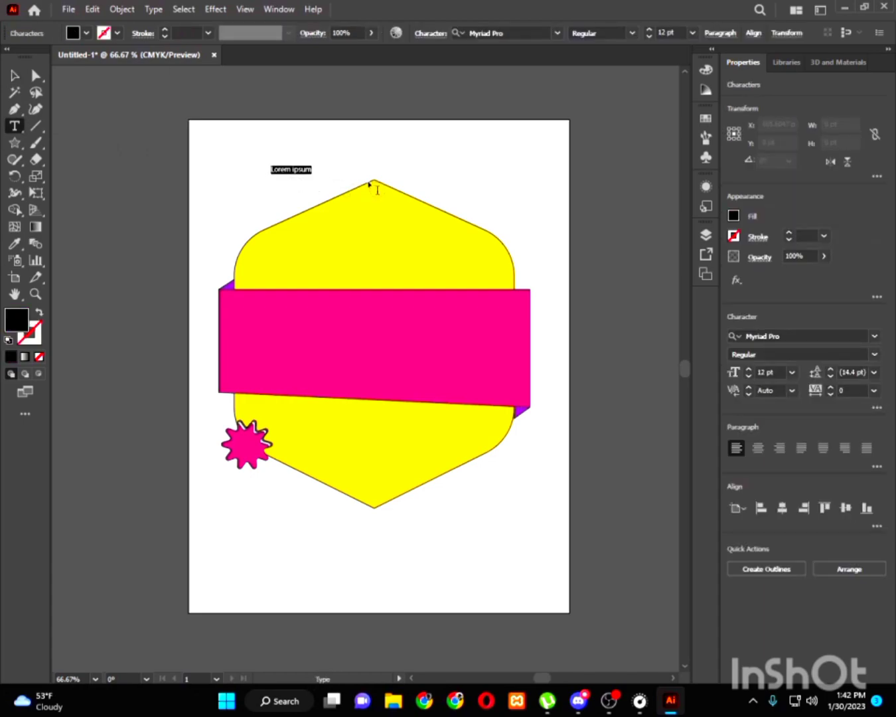
key(BackSpace)
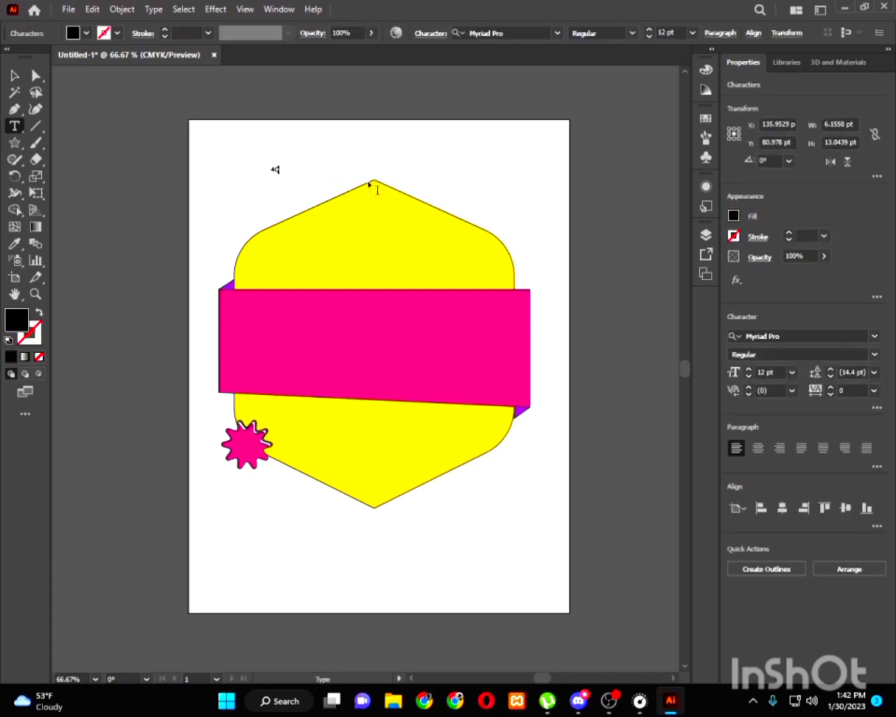
text(40)
key(Escape)
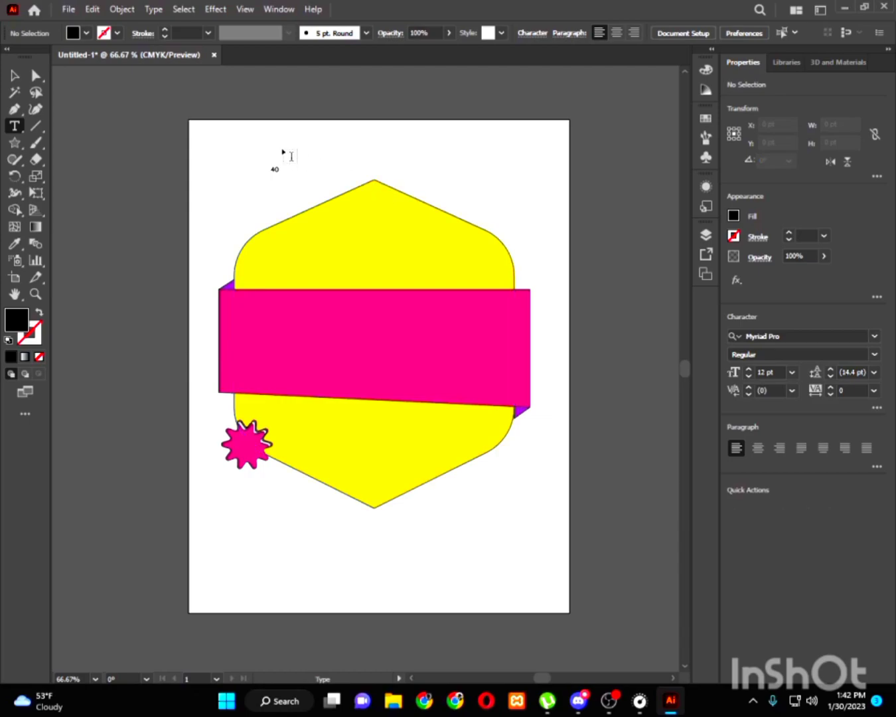
Add "%" and "OFF" as two separate point texts near the "40" above the hexagon.
click(286, 150)
text(%)
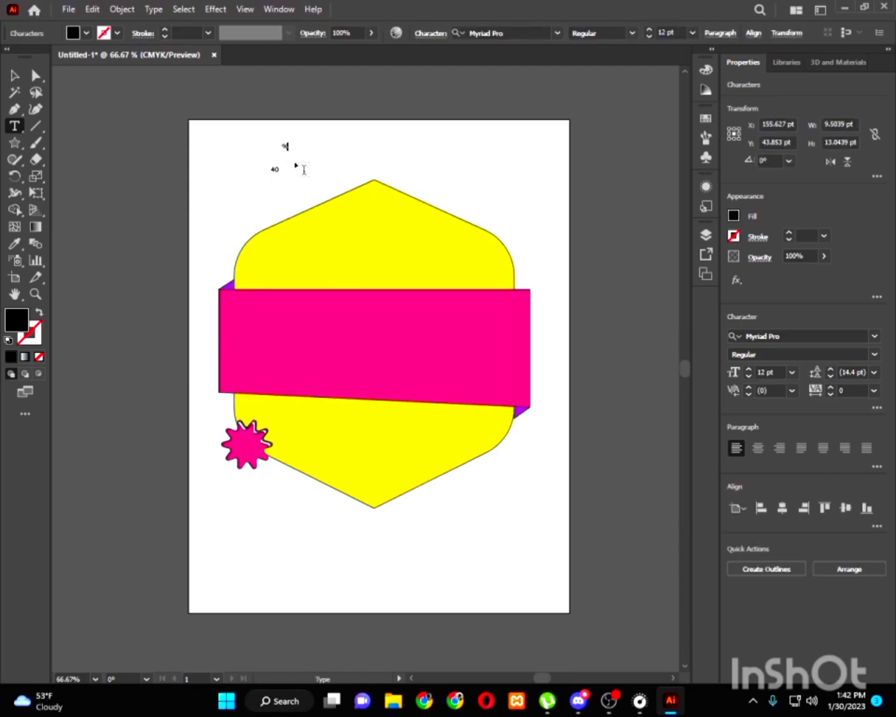
click(14, 75)
click(246, 186)
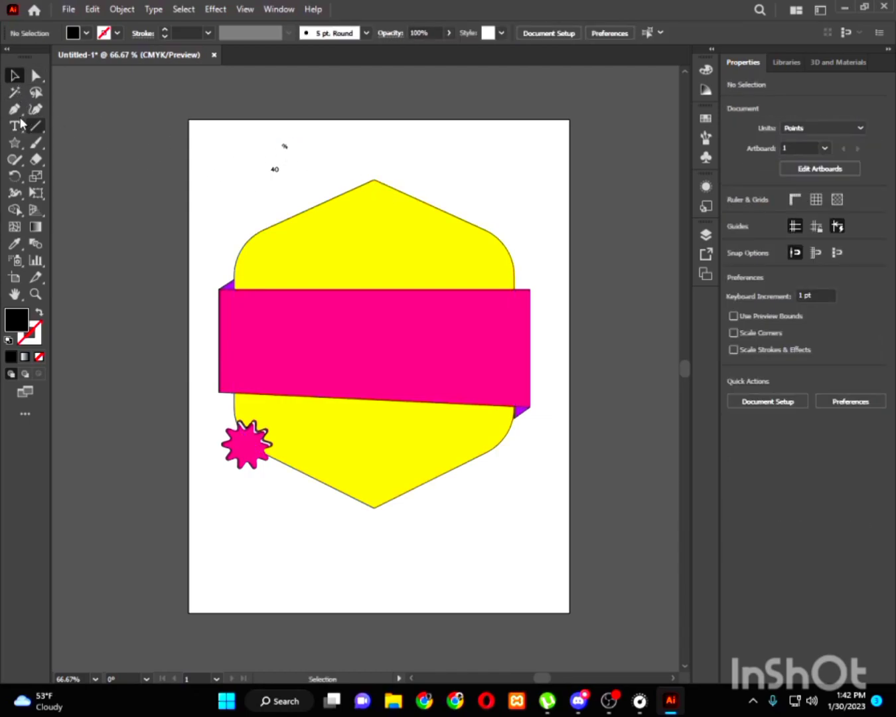
click(16, 129)
click(301, 175)
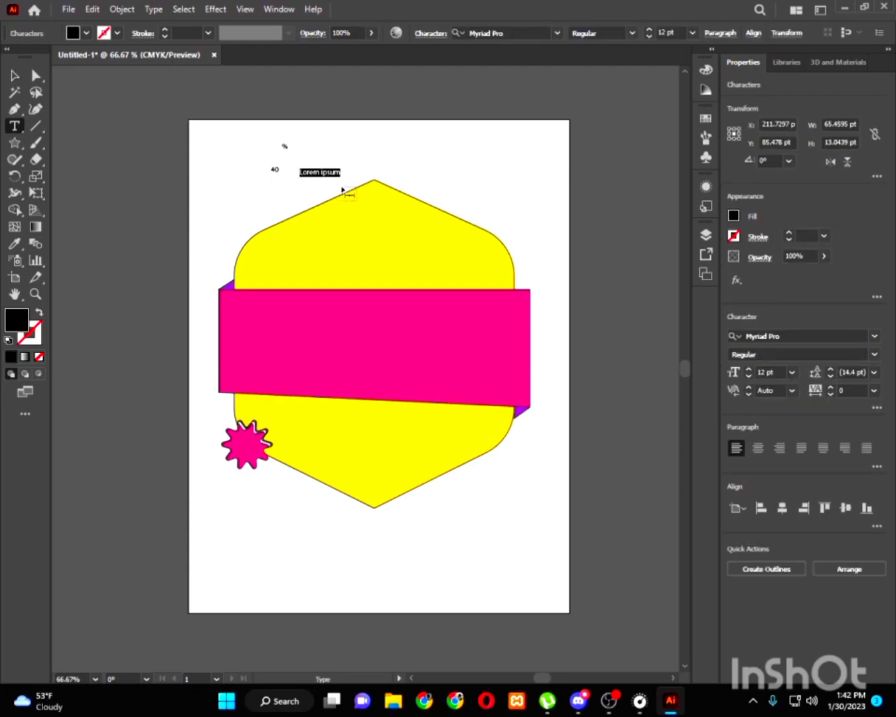
text(q)
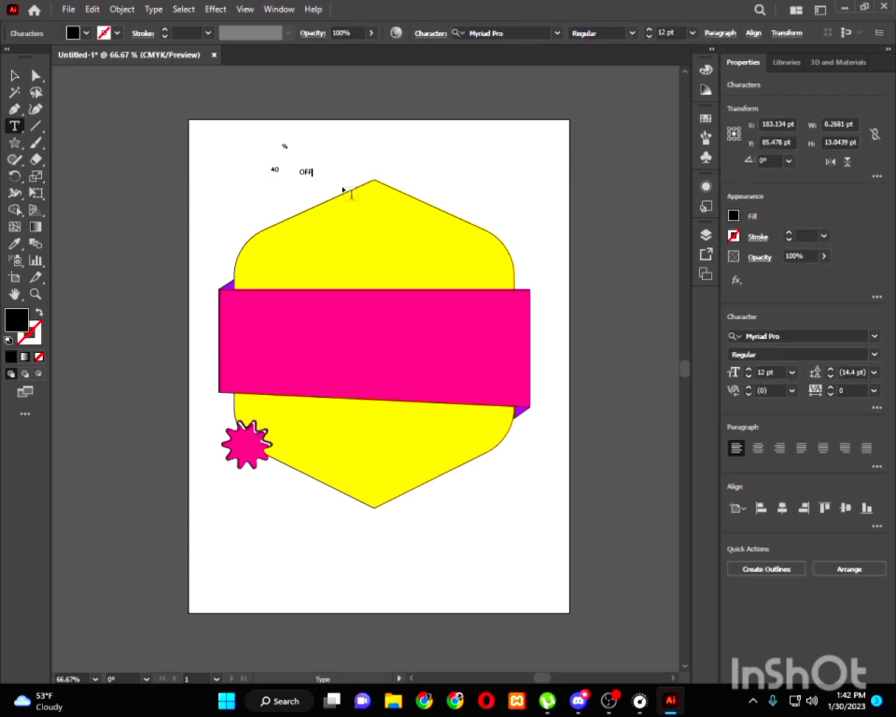
Stretch the "40" taller and stack "%" above "OFF" directly to its right.
scroll(291, 154, up, 3)
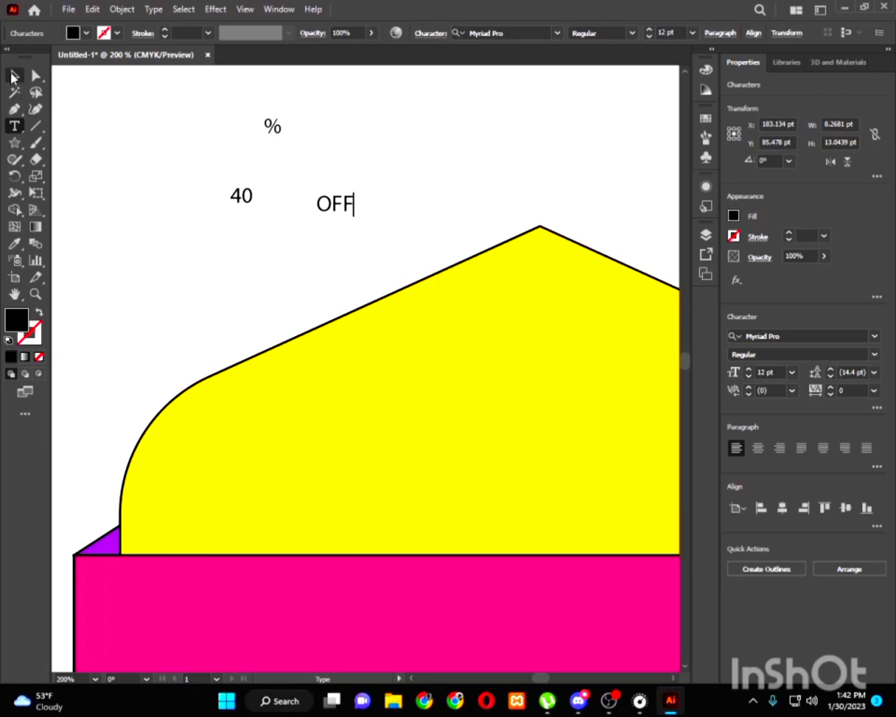
click(13, 78)
click(241, 200)
mouse_move(242, 210)
mouse_down()
mouse_move(242, 226)
mouse_move(259, 208)
mouse_up()
drag(335, 207, 281, 212)
drag(279, 133, 245, 175)
key(ctrl+z)
click(310, 208)
click(244, 203)
click(320, 168)
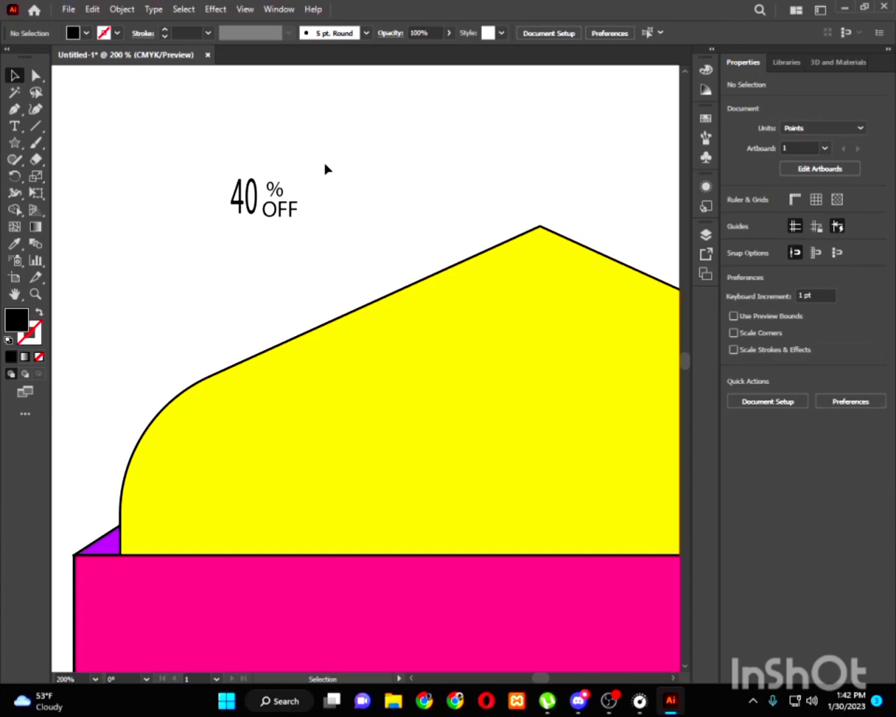
Widen the "40" slightly and group it with the "%" and "OFF" texts.
click(232, 199)
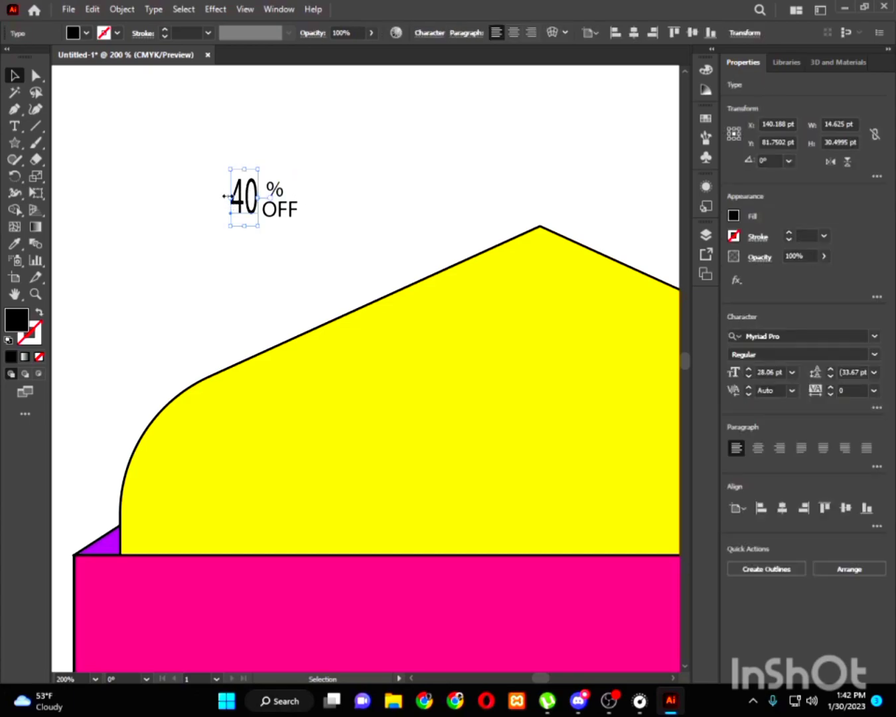
drag(228, 198, 331, 213)
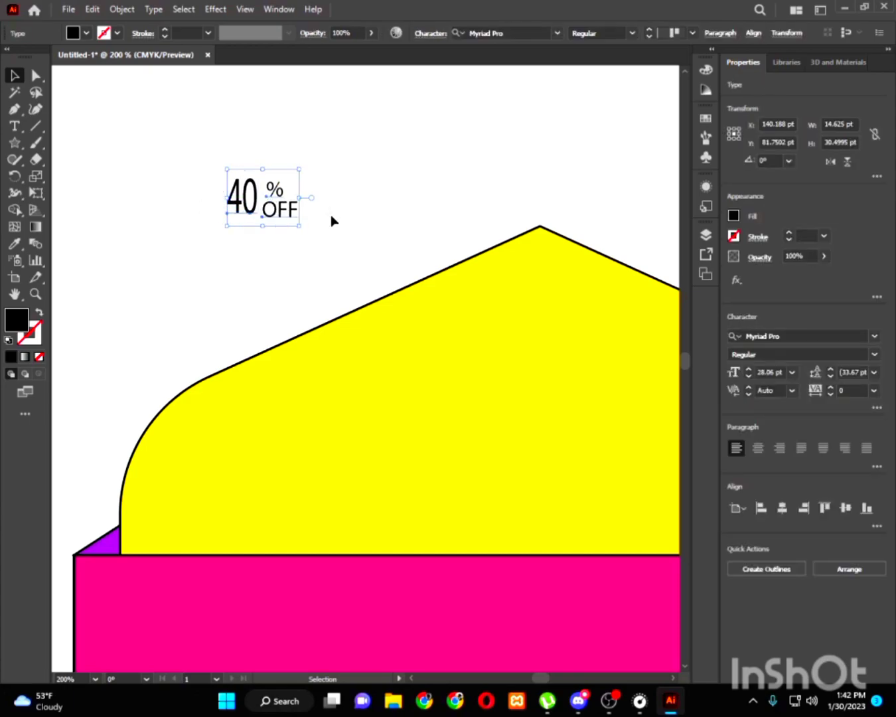
key(ctrl+g)
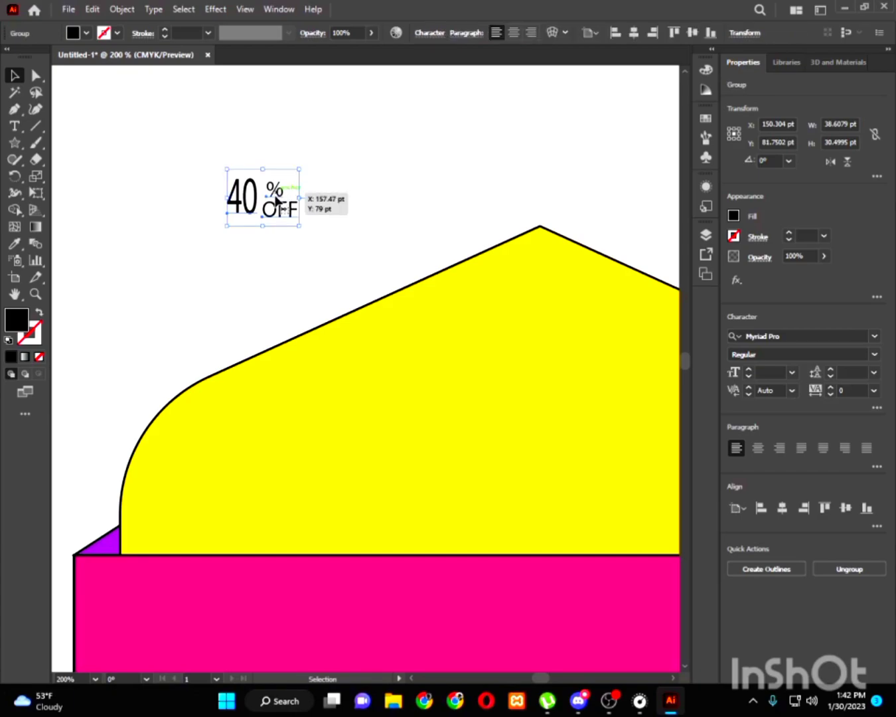
Move the grouped discount text onto the pink star, centred at about X 95 pt, Y 521 pt.
scroll(299, 225, down, 3)
drag(269, 143, 221, 530)
scroll(249, 389, down, 3)
scroll(216, 520, up, 3)
scroll(216, 519, down, 4)
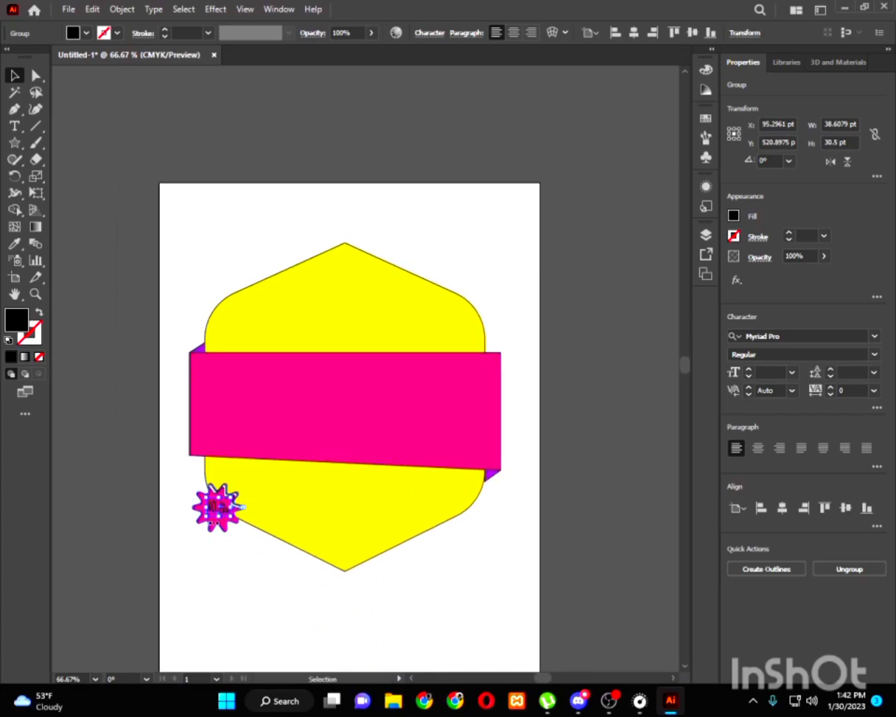
Enlarge the grouped discount text to about 44 by 35 pt and shift it slightly left to about X 94 pt.
scroll(211, 535, up, 2)
scroll(214, 523, up, 3)
drag(352, 466, 368, 485)
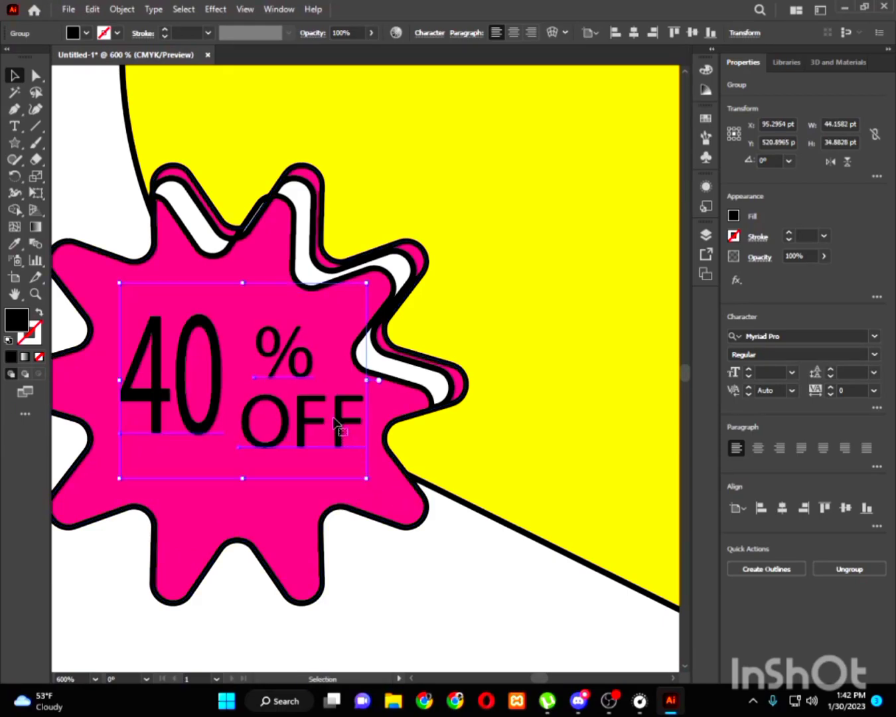
mouse_move(281, 410)
mouse_down()
mouse_move(262, 399)
mouse_move(265, 405)
mouse_up()
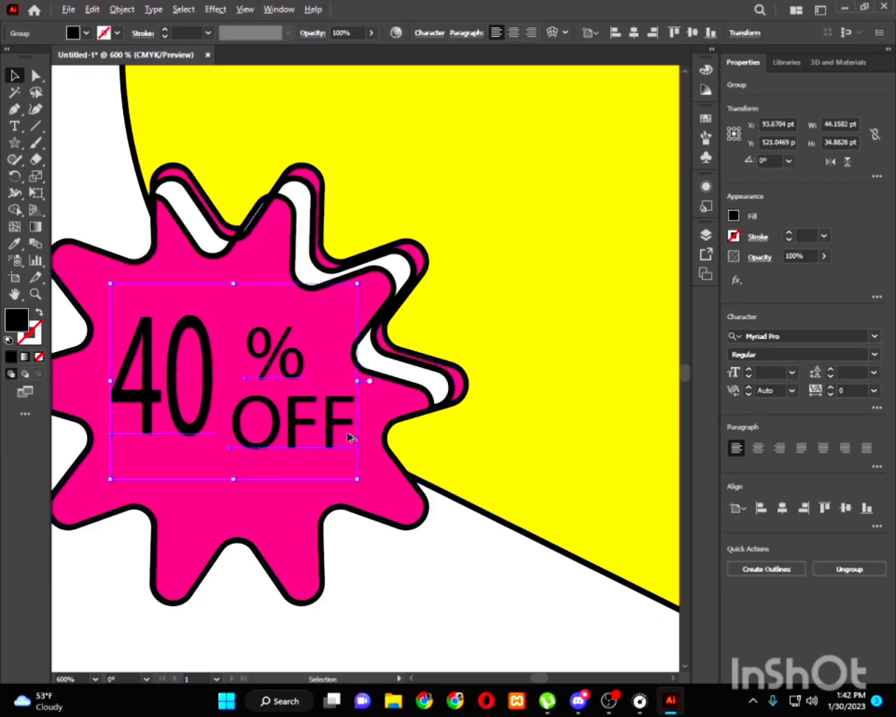
Draw a rectangle of 195 by 57 pt in the upper part of the hexagon, above the banner.
scroll(372, 425, down, 3)
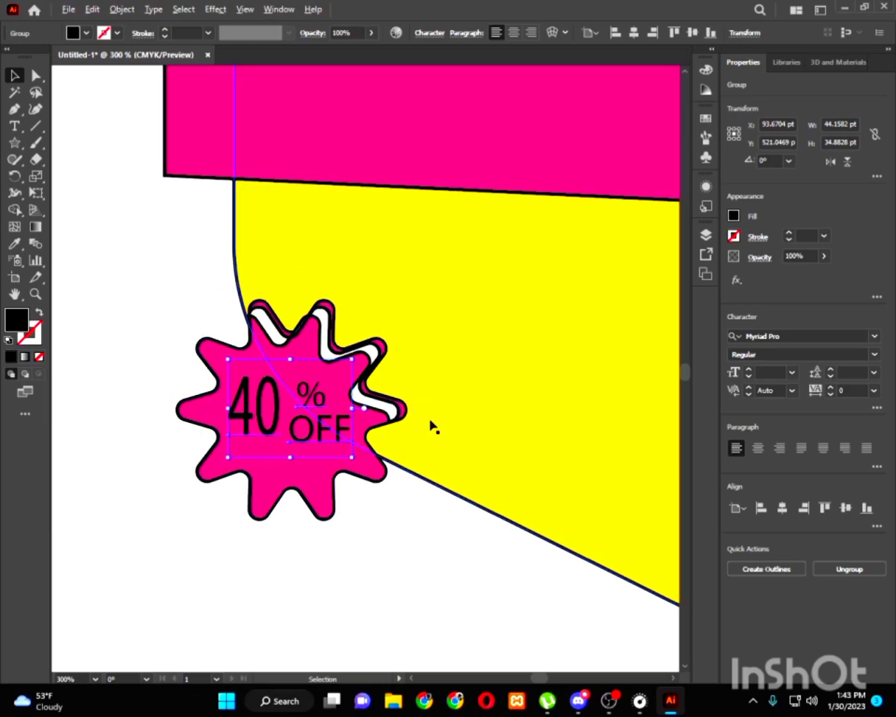
scroll(431, 427, down, 1)
key(h)
drag(435, 425, 320, 443)
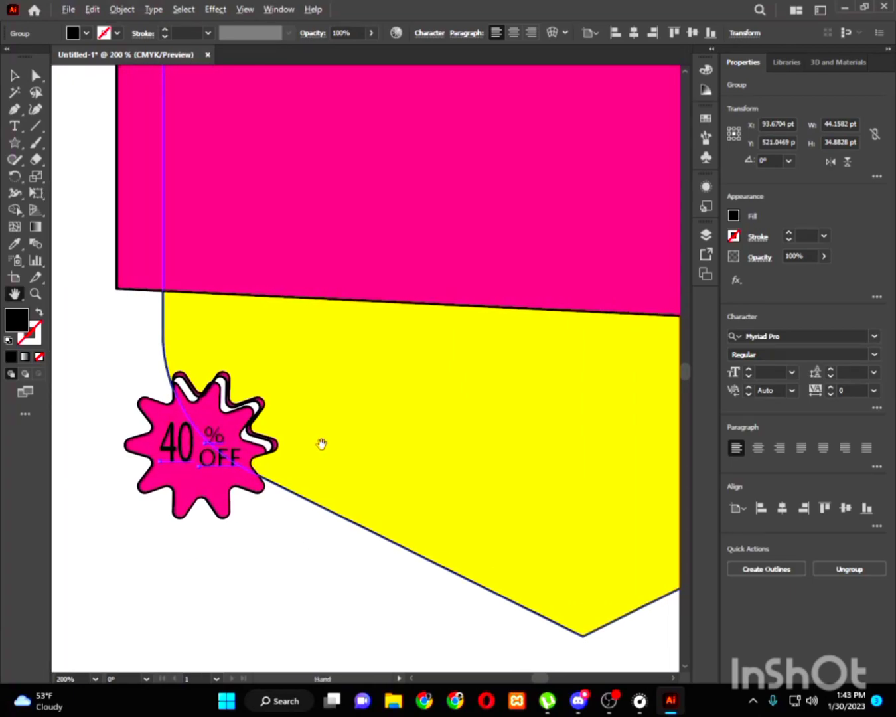
scroll(320, 444, down, 2)
scroll(410, 434, up, 1)
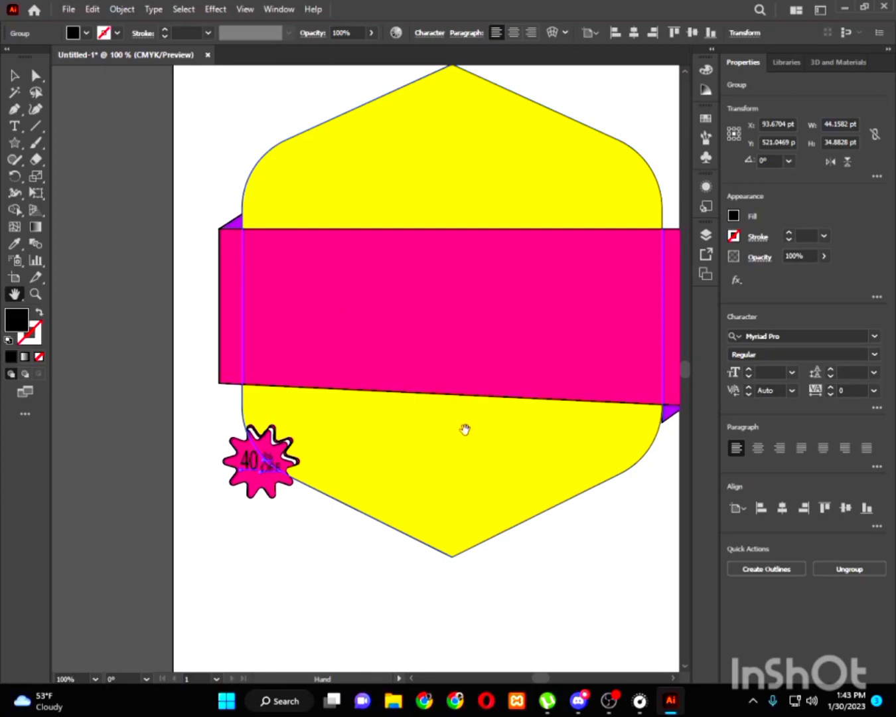
drag(467, 429, 348, 480)
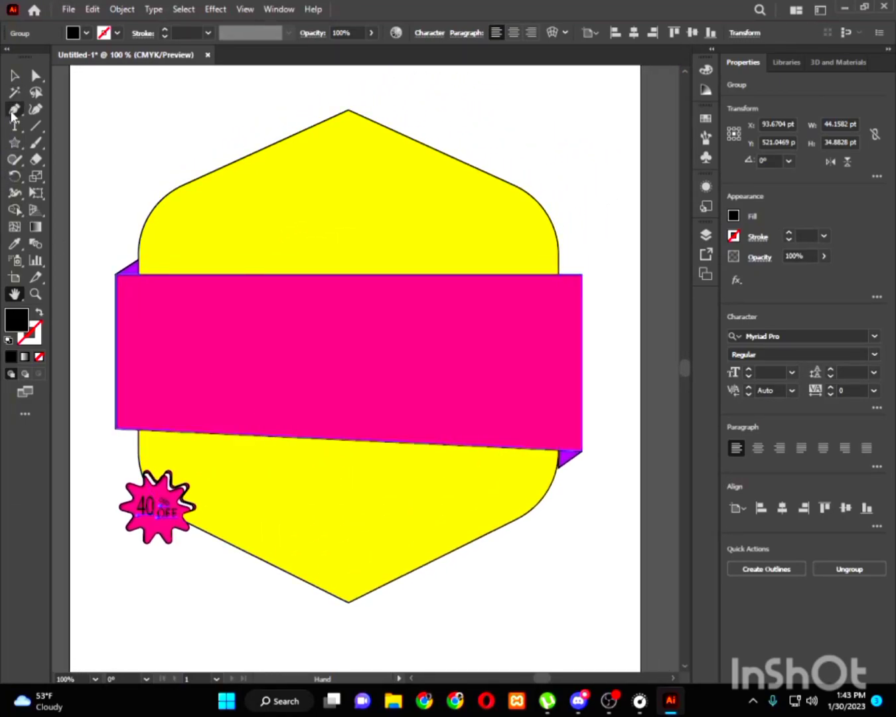
click(24, 142)
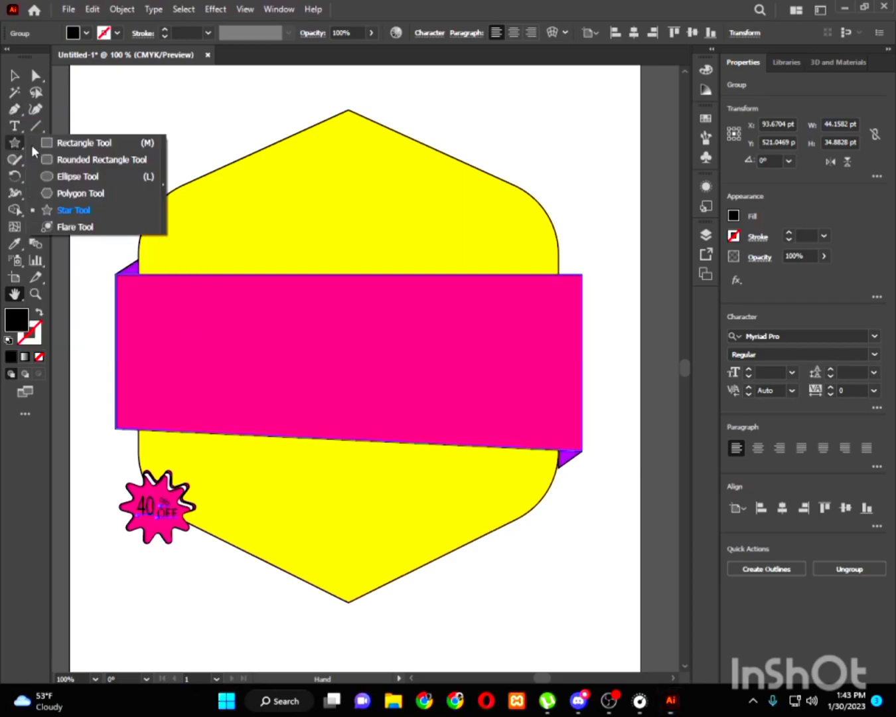
click(105, 142)
drag(261, 180, 443, 232)
Fill the new rectangle with the grey swatch C=0 M=0 Y=0 K=40.
click(734, 216)
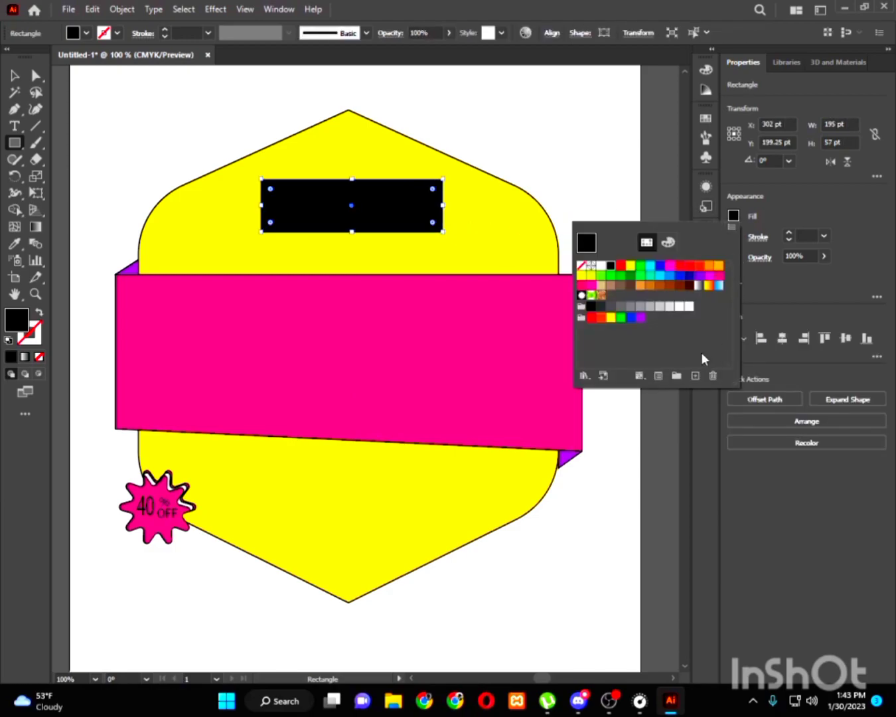
click(689, 306)
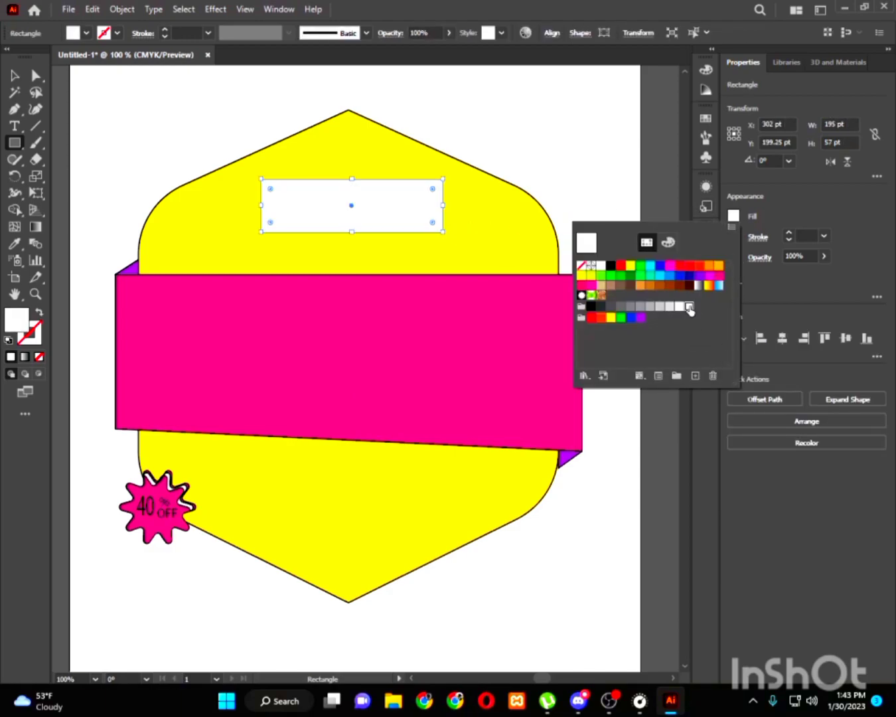
click(651, 307)
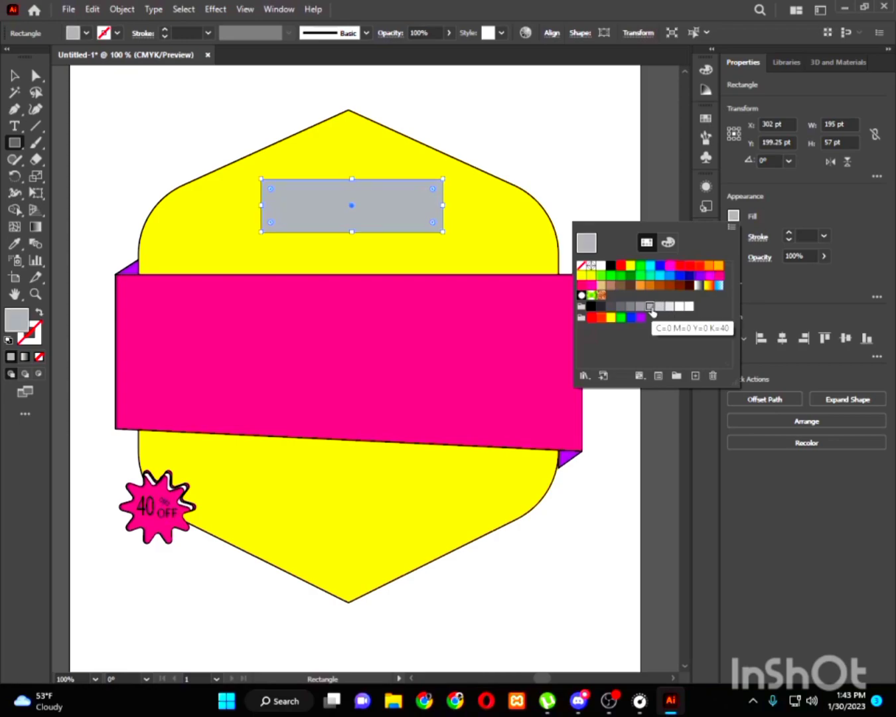
click(13, 78)
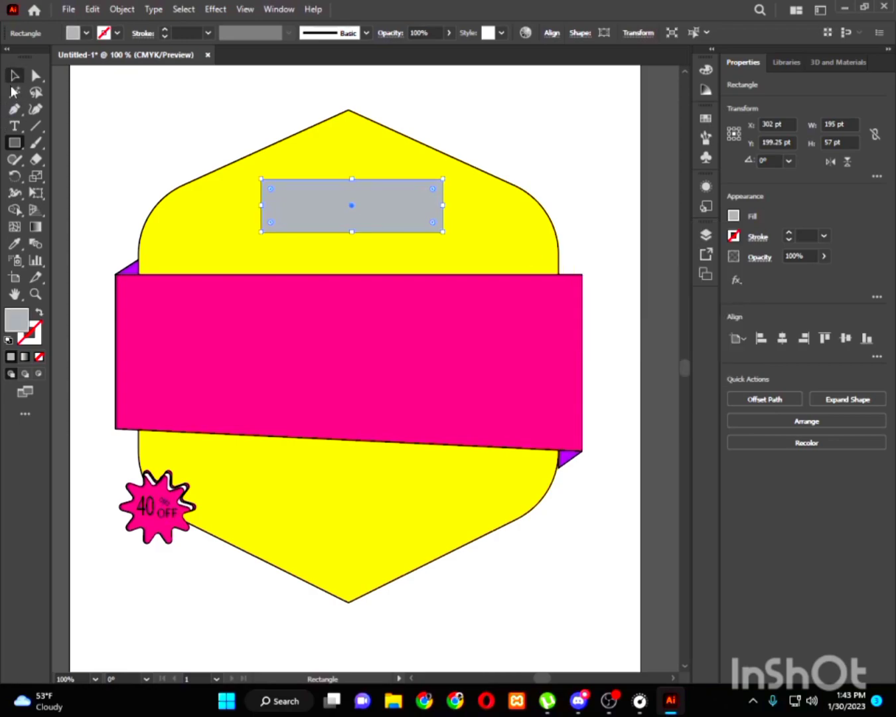
Add the text "SHOP NOW" on the grey rectangle and enlarge it to span most of the rectangle.
click(14, 125)
click(290, 207)
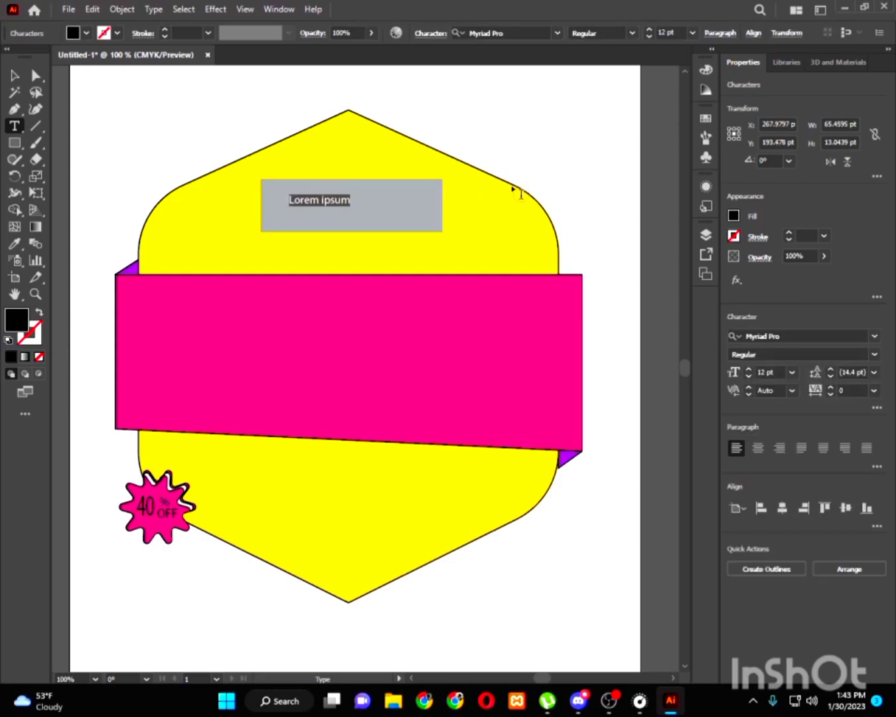
text(SHOP NOW)
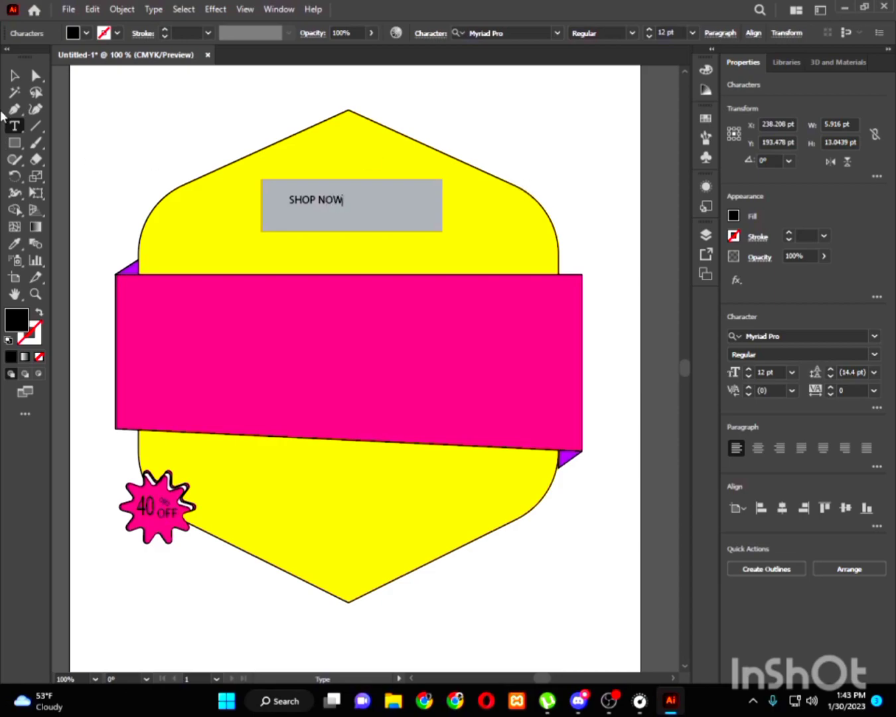
click(14, 76)
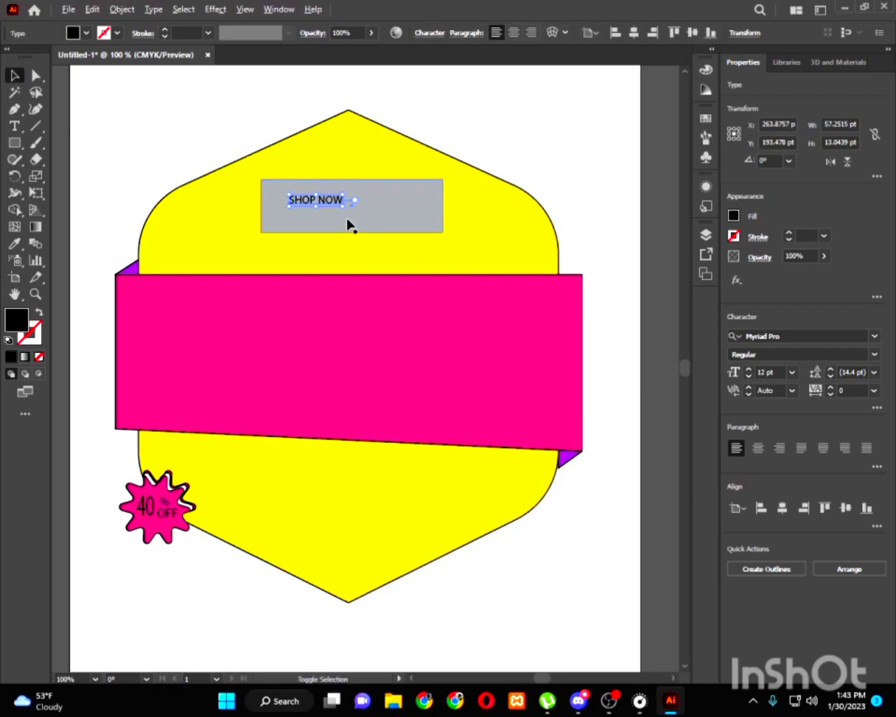
drag(346, 209, 437, 231)
click(502, 122)
Change the fill of the rectangle behind "SHOP NOW" to a near-white grey swatch.
click(437, 182)
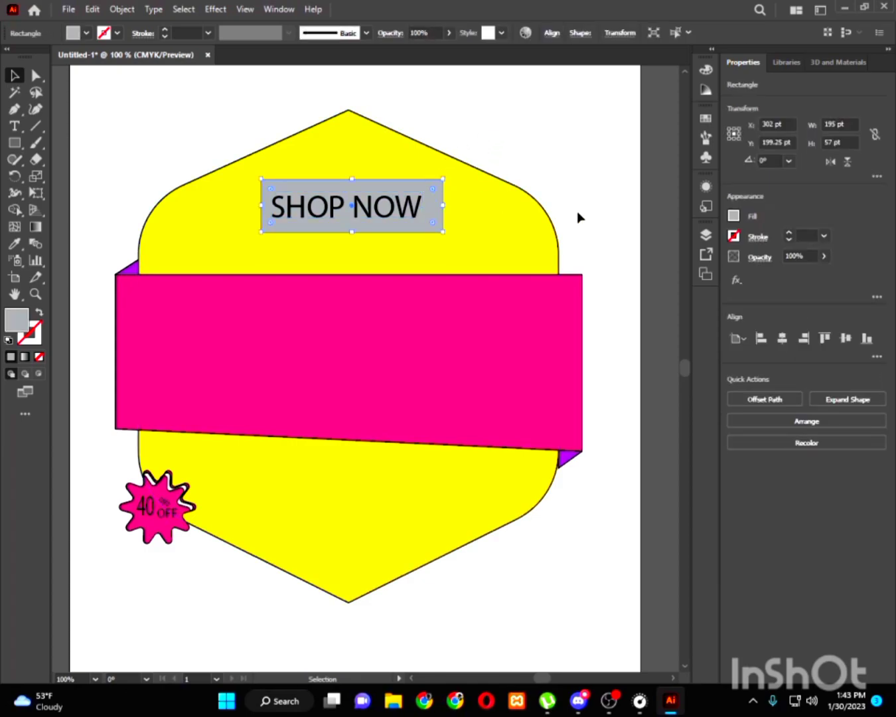
click(734, 216)
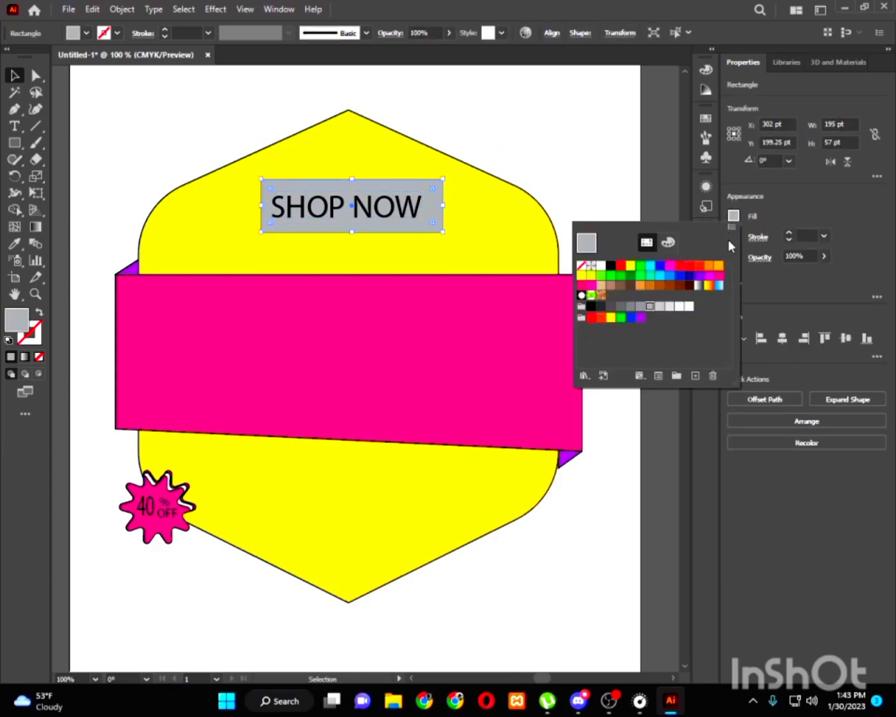
click(668, 308)
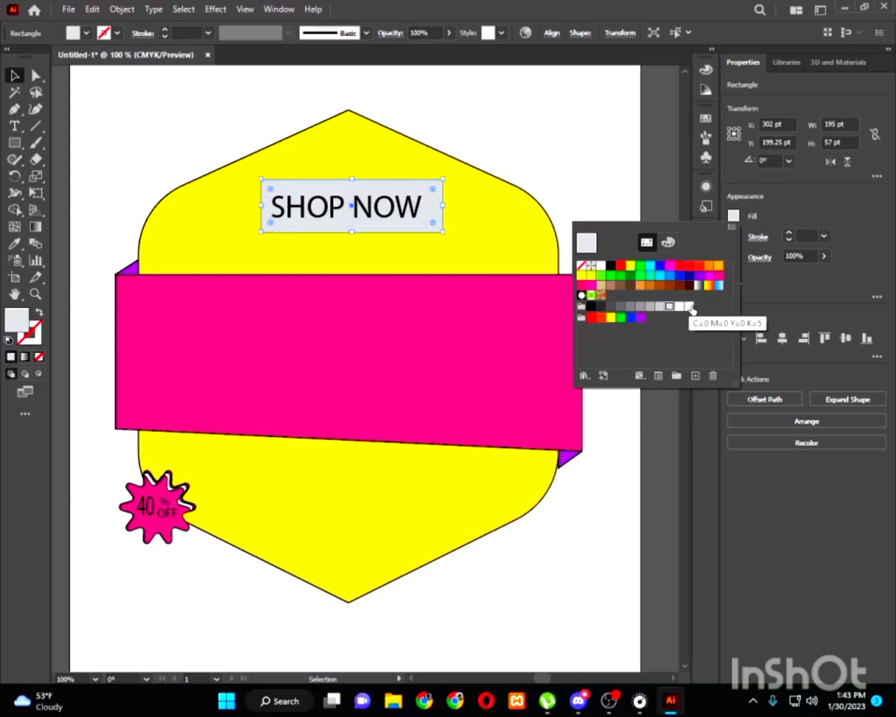
click(690, 307)
click(680, 309)
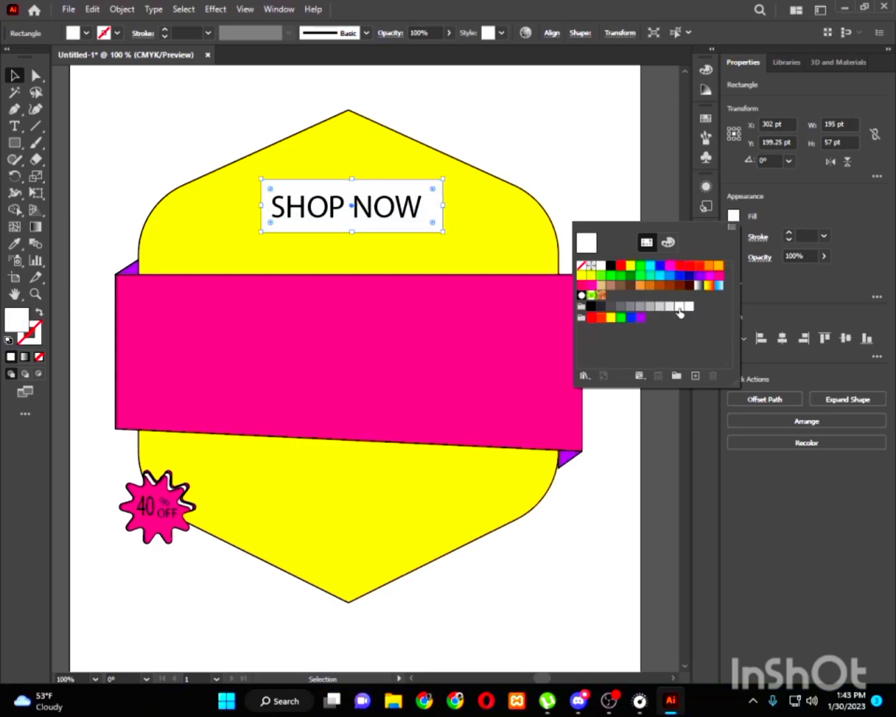
click(609, 176)
click(610, 176)
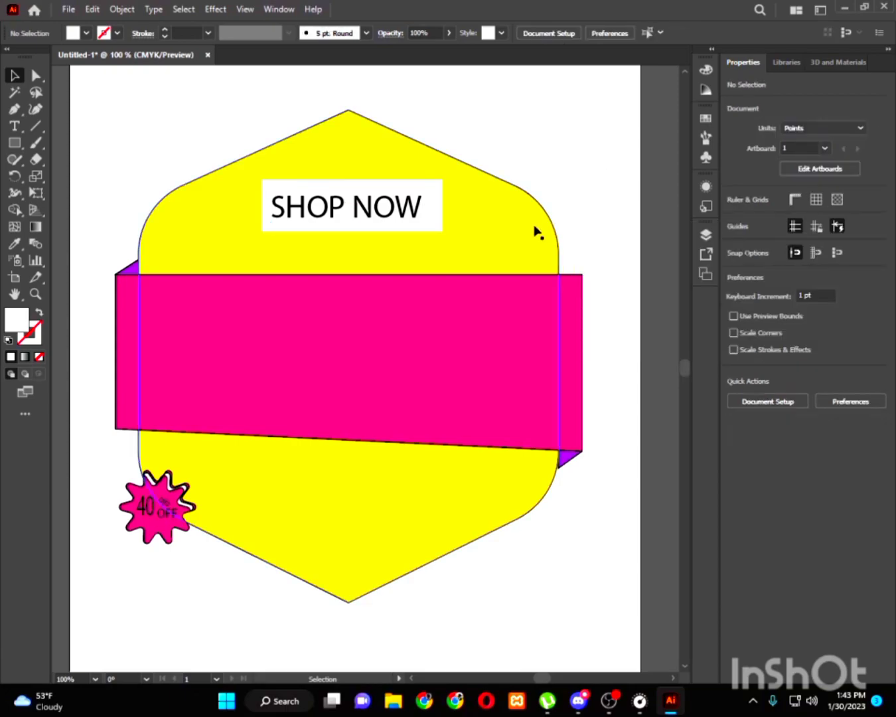
Shift the "SHOP NOW" rectangle slightly to about X 299, Y 203 pt and give it a 1 pt black stroke.
mouse_move(435, 221)
mouse_down()
mouse_move(426, 216)
mouse_move(432, 222)
mouse_up()
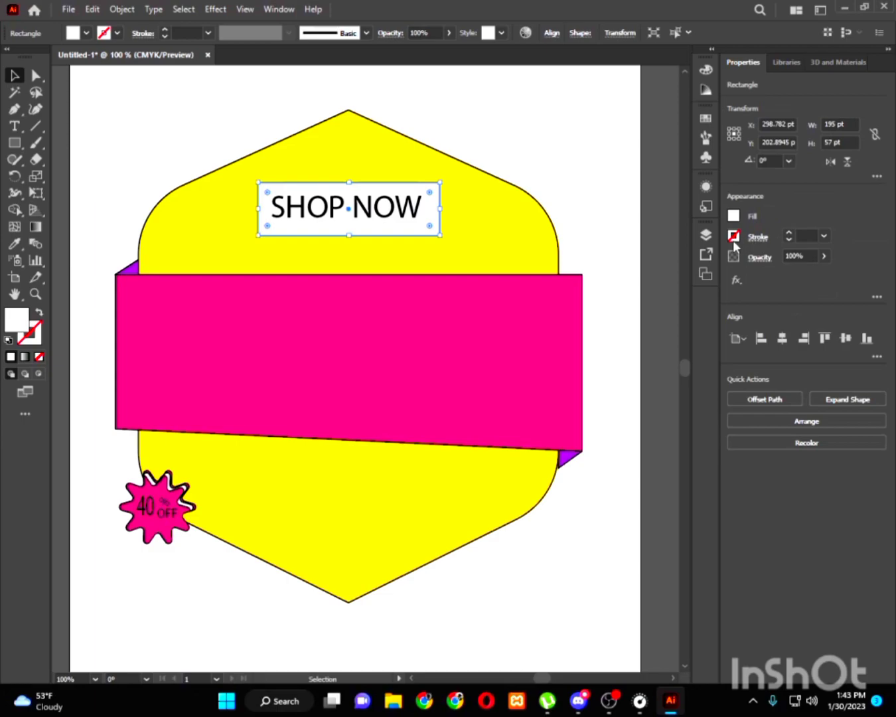
click(735, 237)
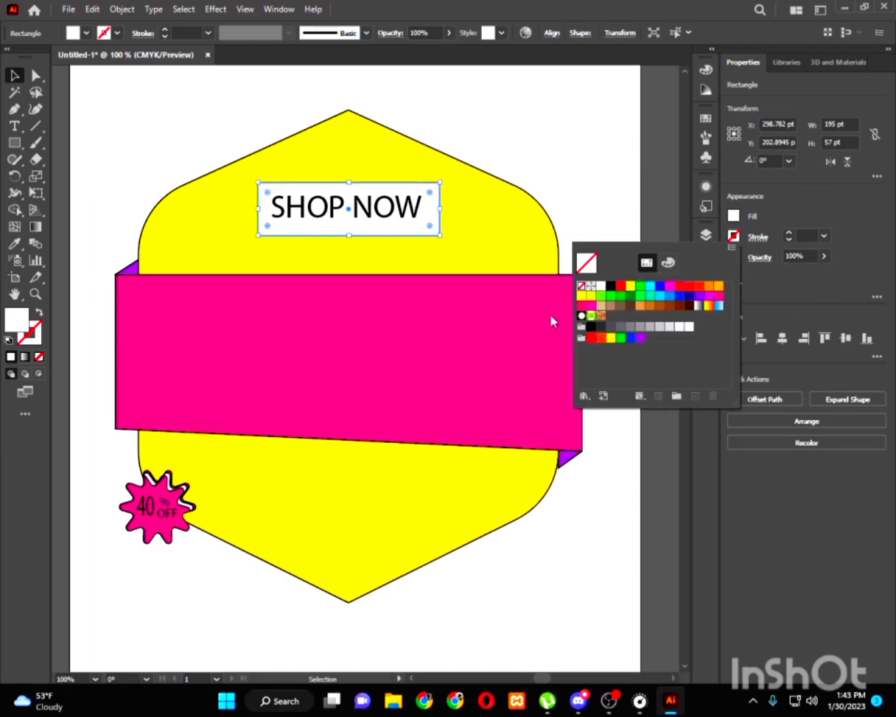
click(610, 289)
click(621, 161)
click(630, 281)
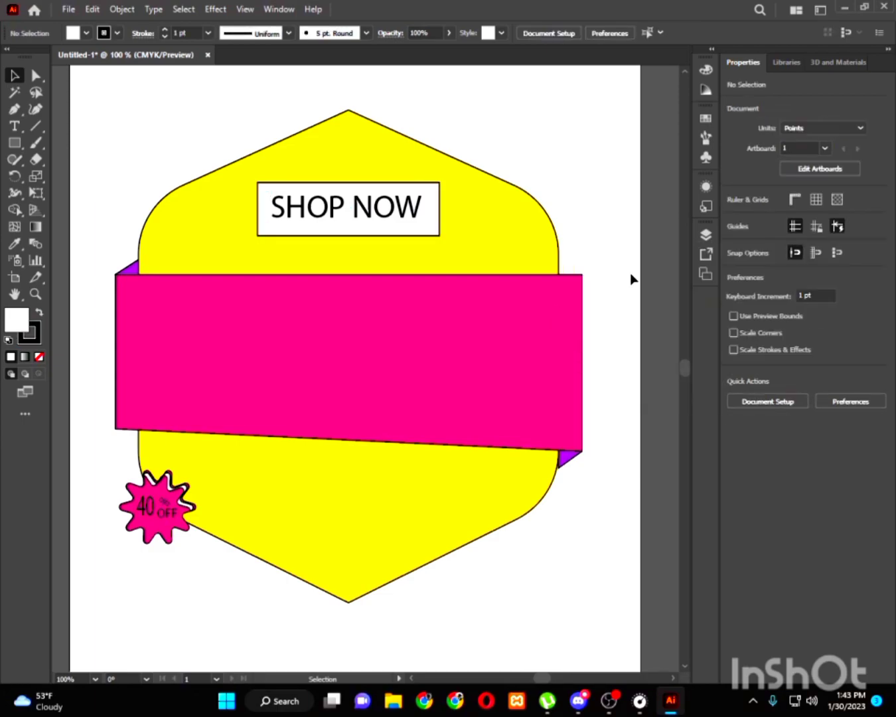
Place a copy of the "SHOP NOW" text on the pink banner, reading "SUPER SALE" and scaled to about 338 by 74 pt.
drag(350, 204, 378, 343)
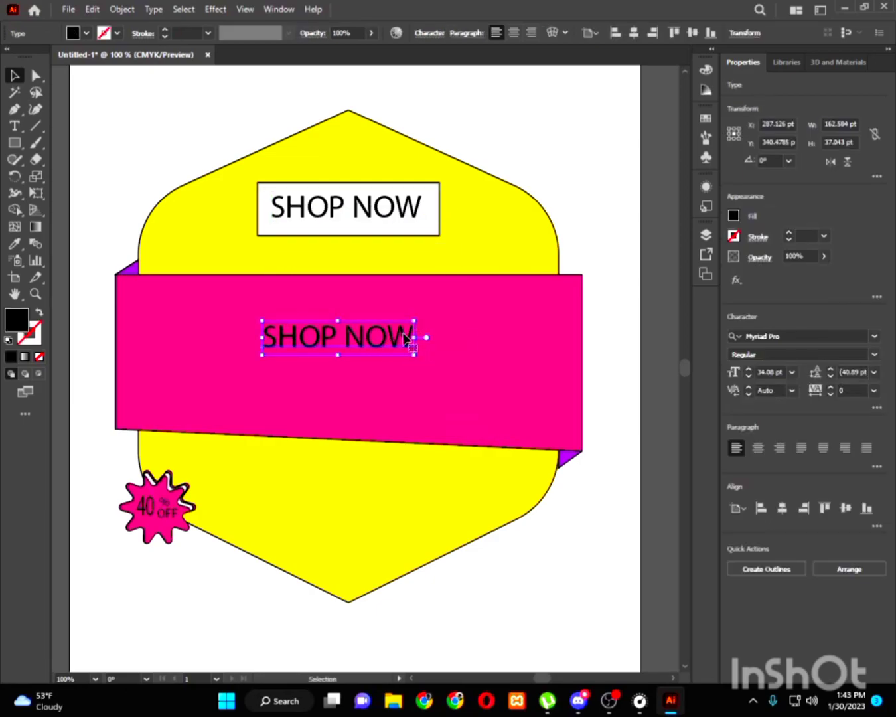
double_click(408, 338)
drag(410, 337, 265, 339)
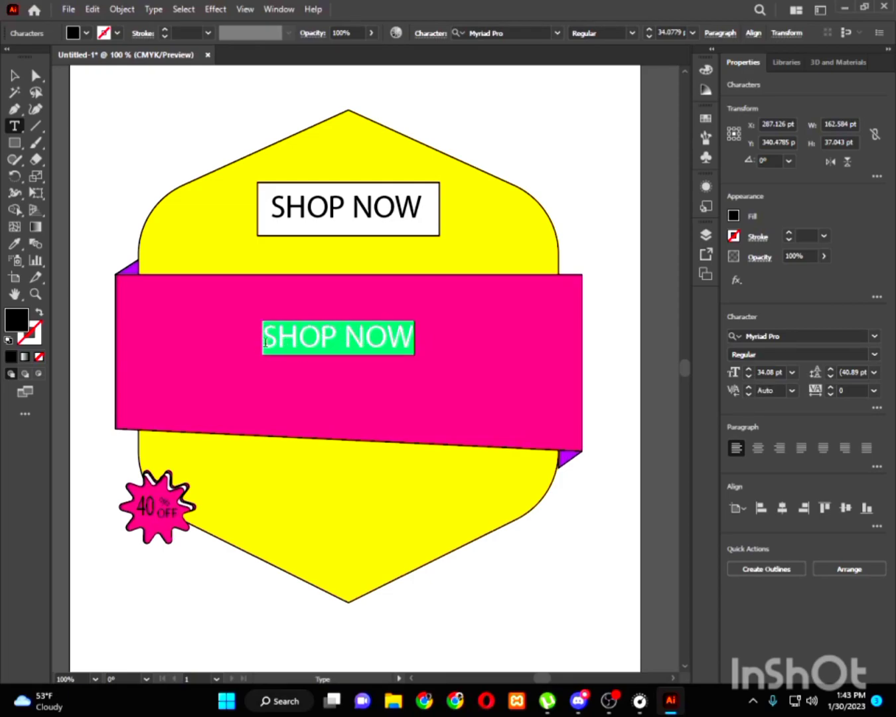
text(SUPER )
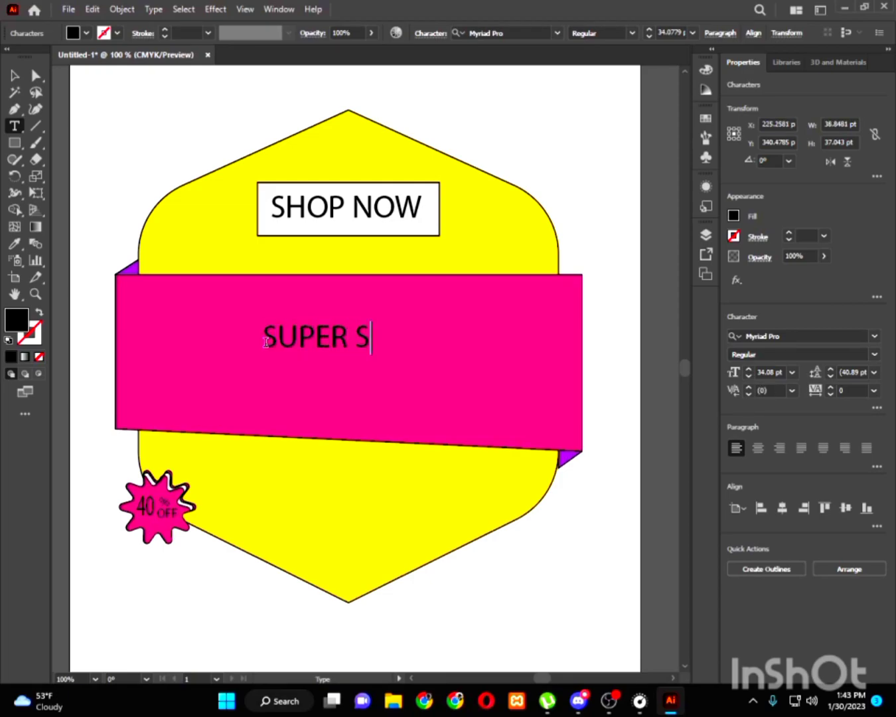
text(SALE)
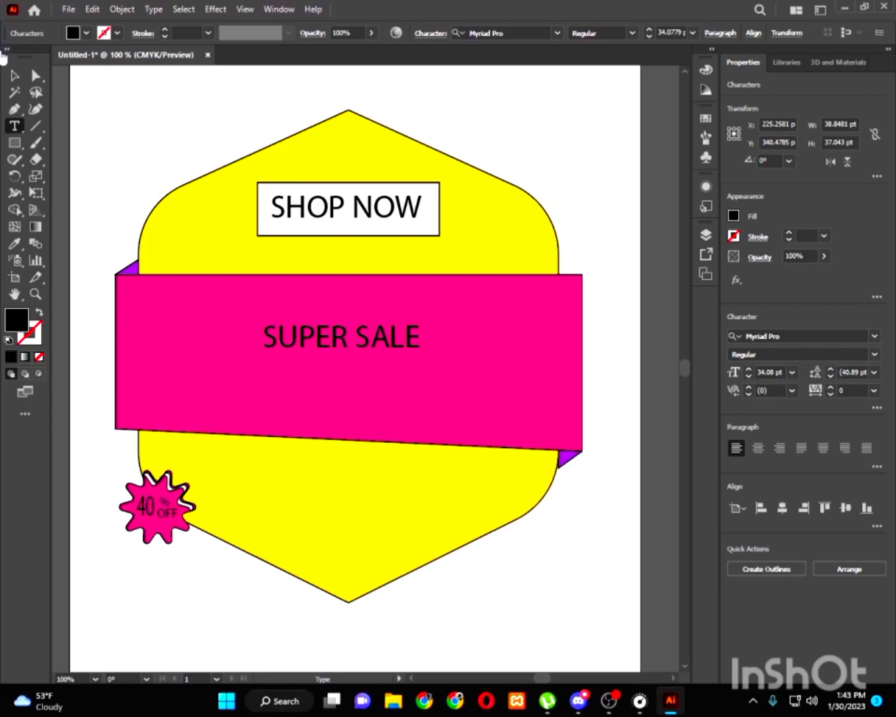
click(14, 75)
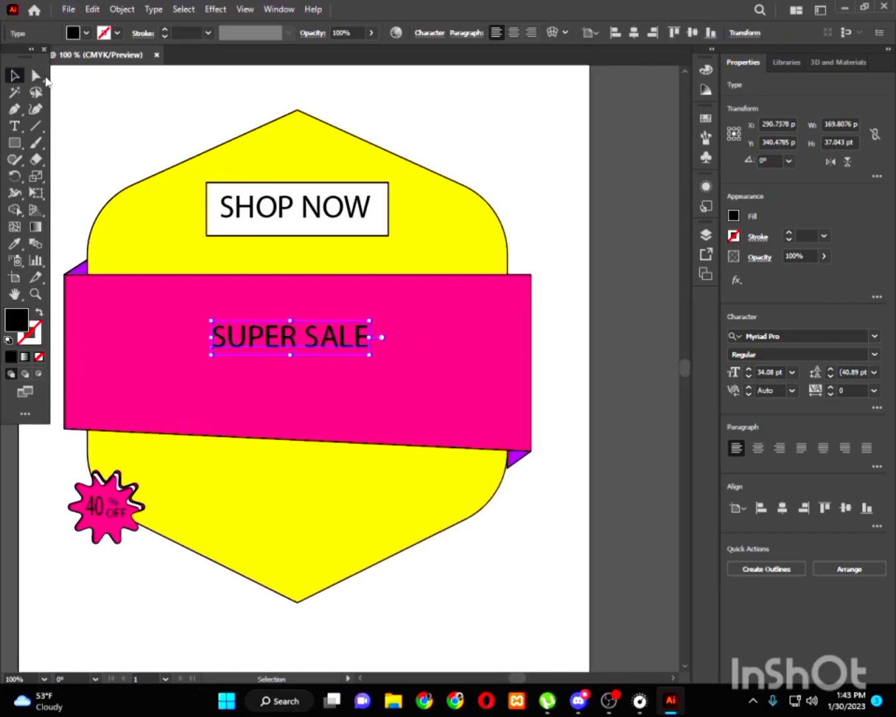
drag(19, 57, 3, 80)
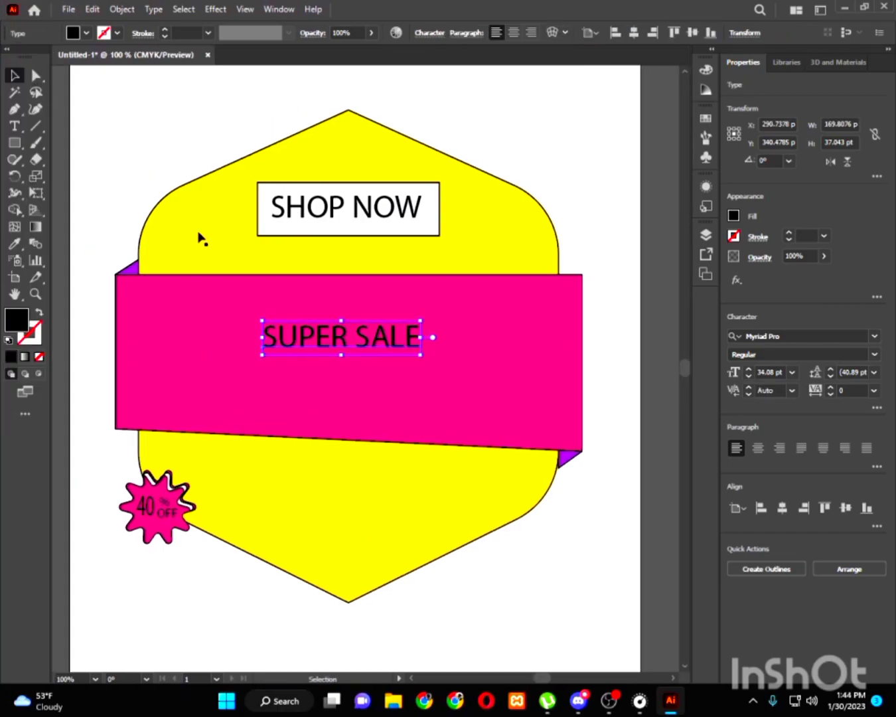
drag(420, 358, 502, 444)
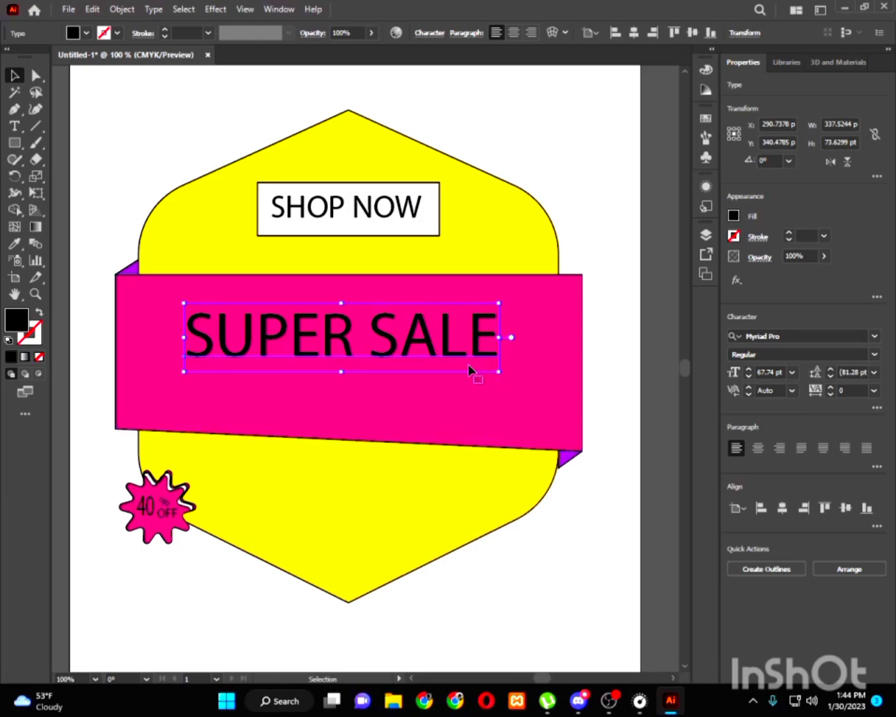
Duplicate the "SUPER SALE" text just below it as "LIMITED OFFER", shrunk to fit within the banner.
drag(429, 340, 433, 391)
double_click(497, 392)
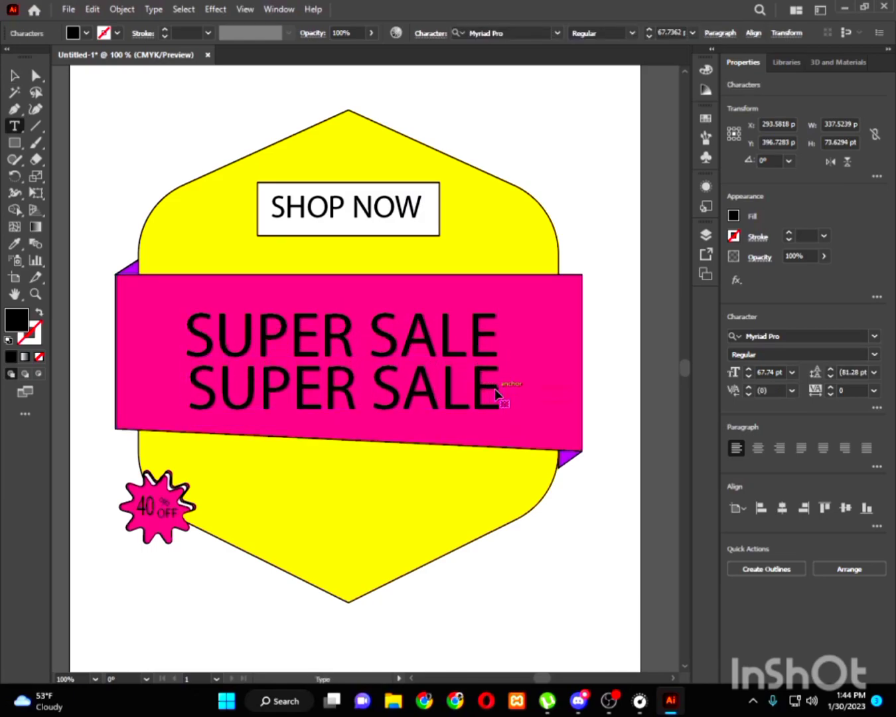
drag(497, 388, 186, 387)
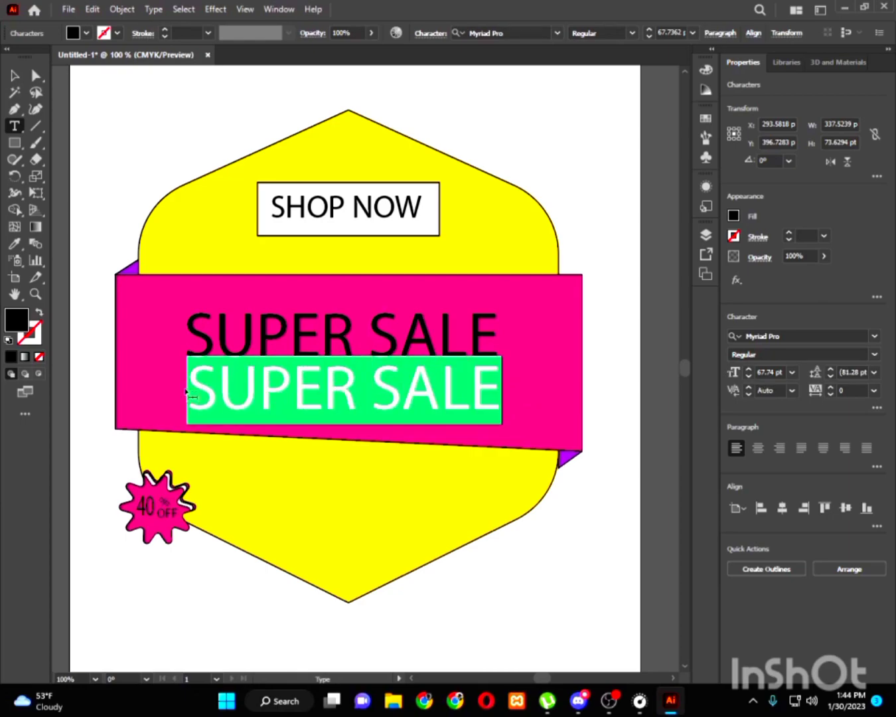
text(LIMITED)
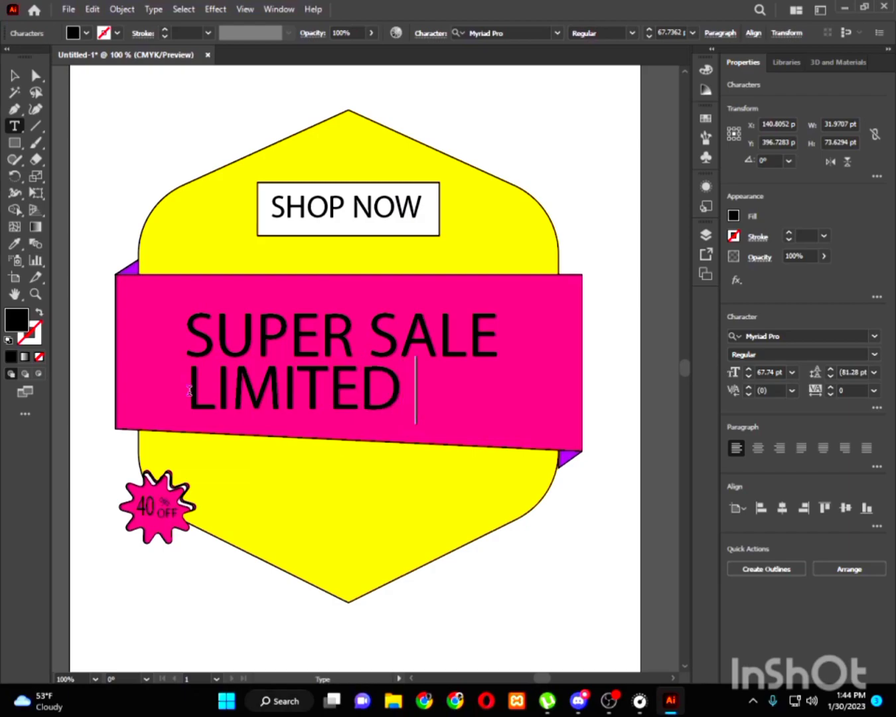
text( OFFER)
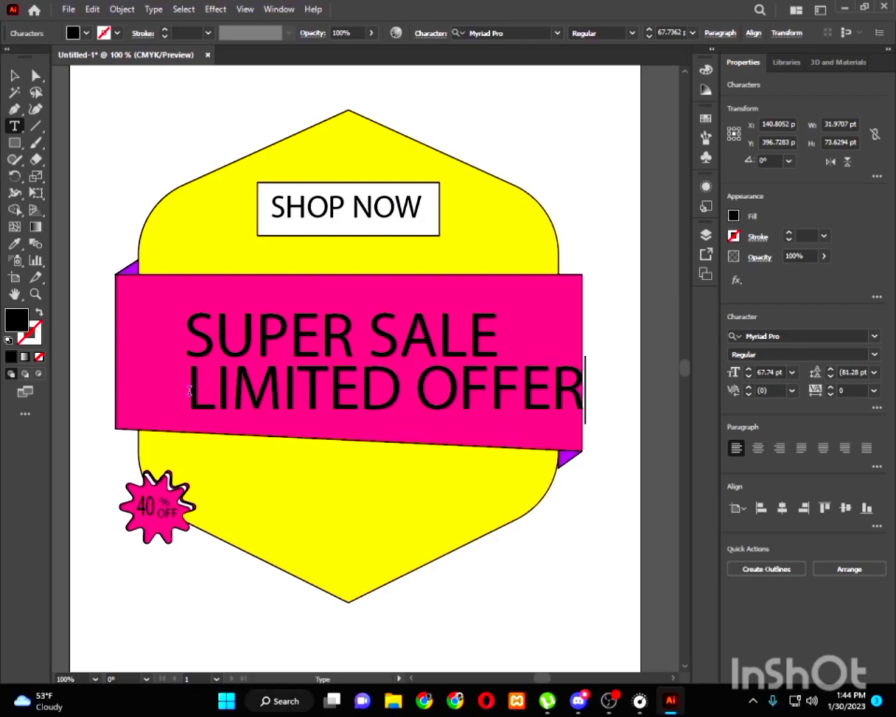
click(14, 75)
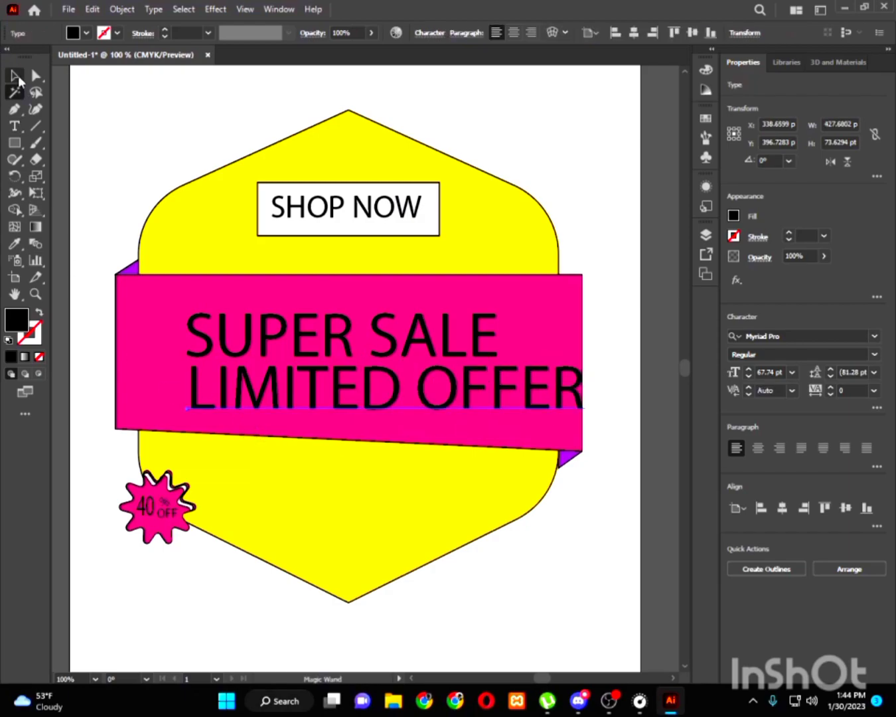
drag(585, 424, 539, 416)
drag(472, 388, 429, 387)
Stretch "SUPER SALE" to about 372 by 98 pt and center it and "LIMITED OFFER" on the banner.
click(392, 337)
drag(341, 303, 339, 280)
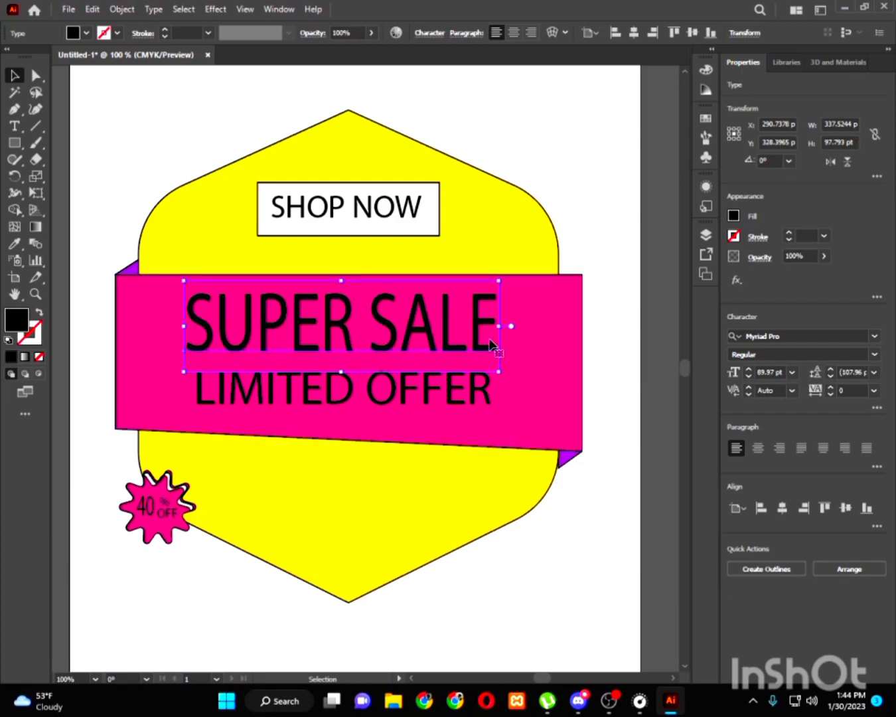
drag(499, 330, 531, 327)
drag(432, 330, 423, 330)
mouse_move(454, 395)
mouse_down()
mouse_move(441, 387)
mouse_move(454, 382)
mouse_move(463, 400)
mouse_up()
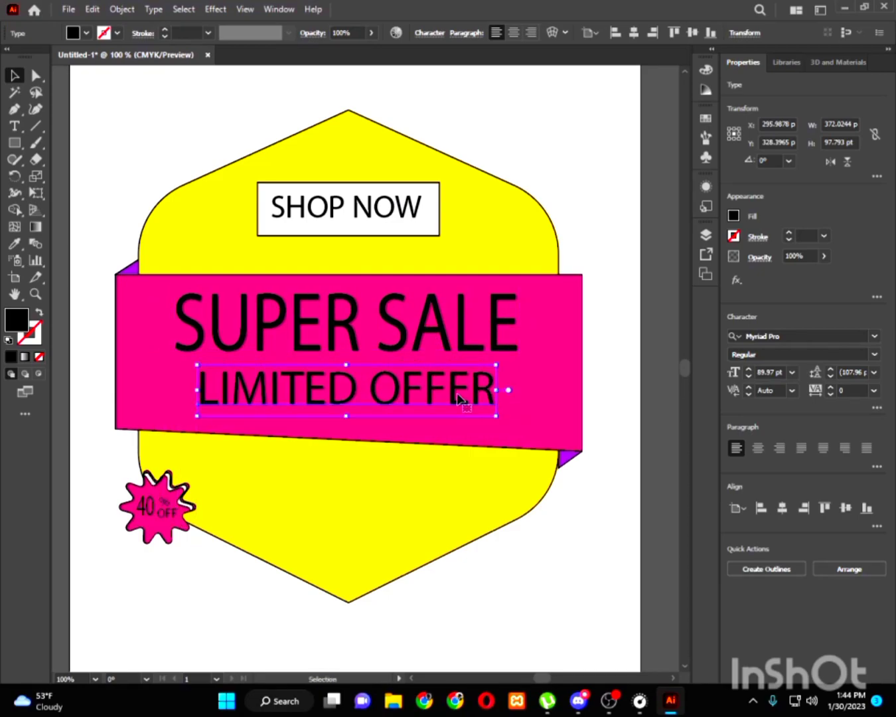
click(584, 548)
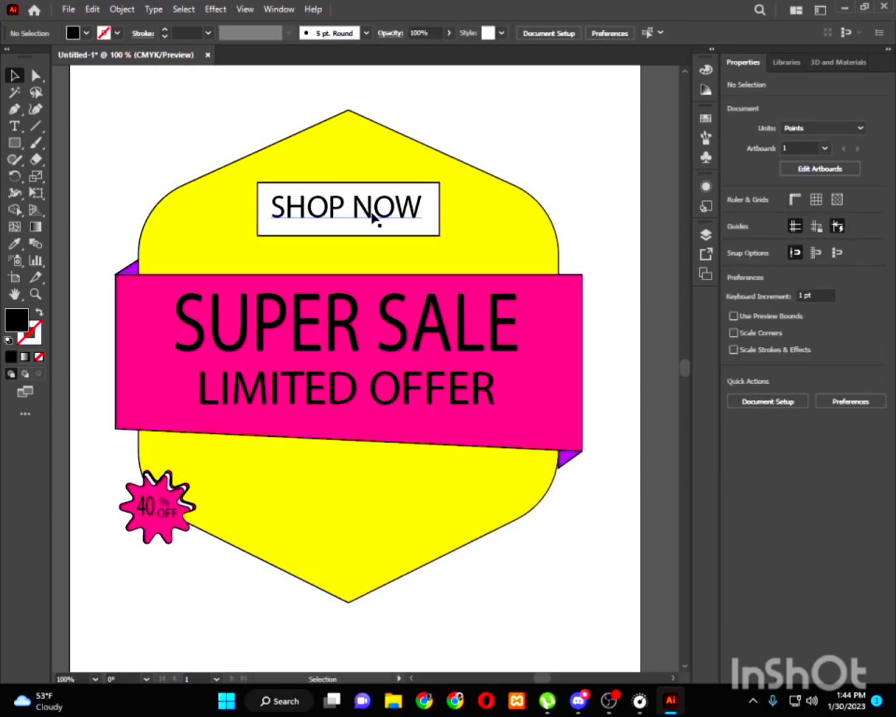
Copy the "SHOP NOW" text to the yellow area below the banner and change the copy to "BEST".
drag(374, 218, 277, 491)
double_click(417, 493)
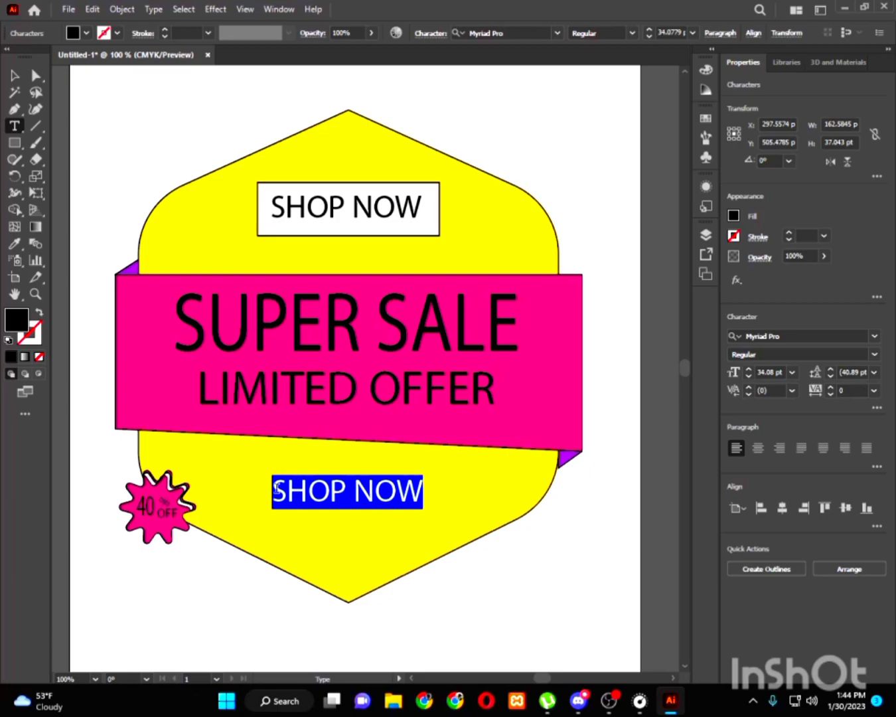
text(BES)
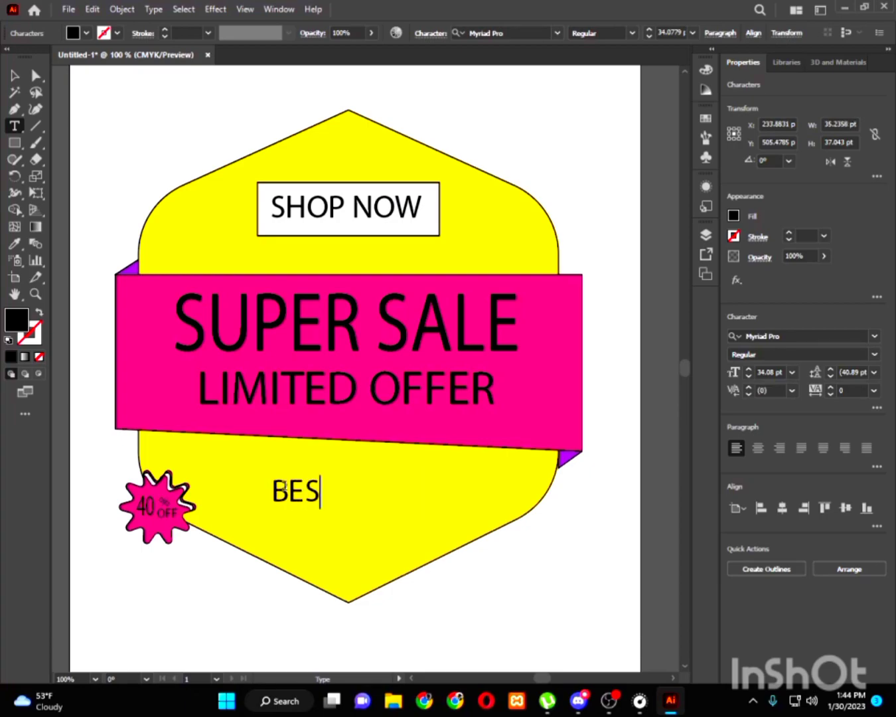
text(T)
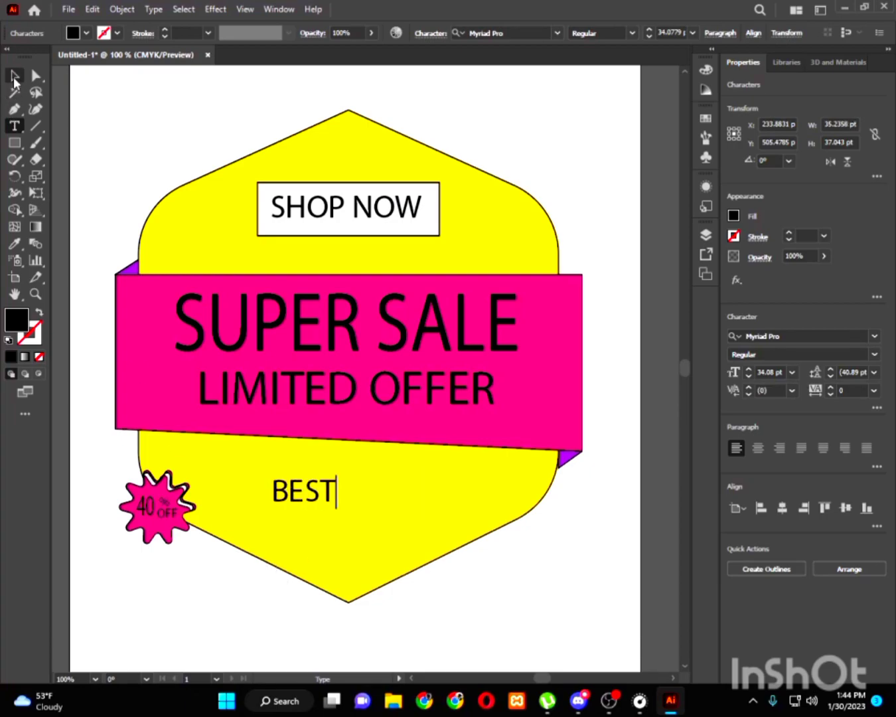
click(14, 75)
Duplicate the "BEST" text directly beneath it and change the copy to "OFFER".
drag(313, 492, 370, 524)
double_click(384, 523)
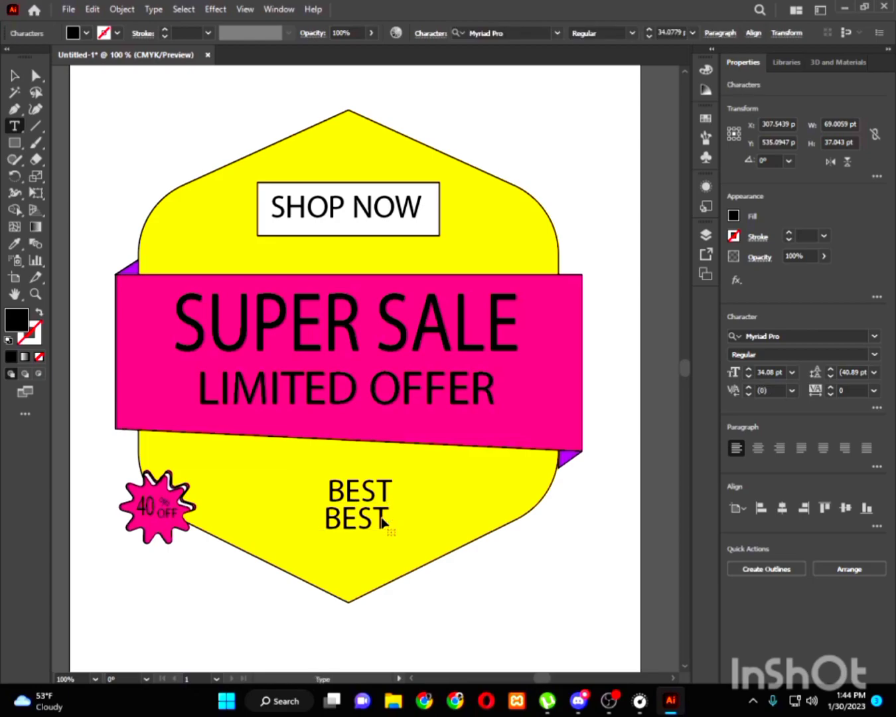
drag(385, 516, 325, 516)
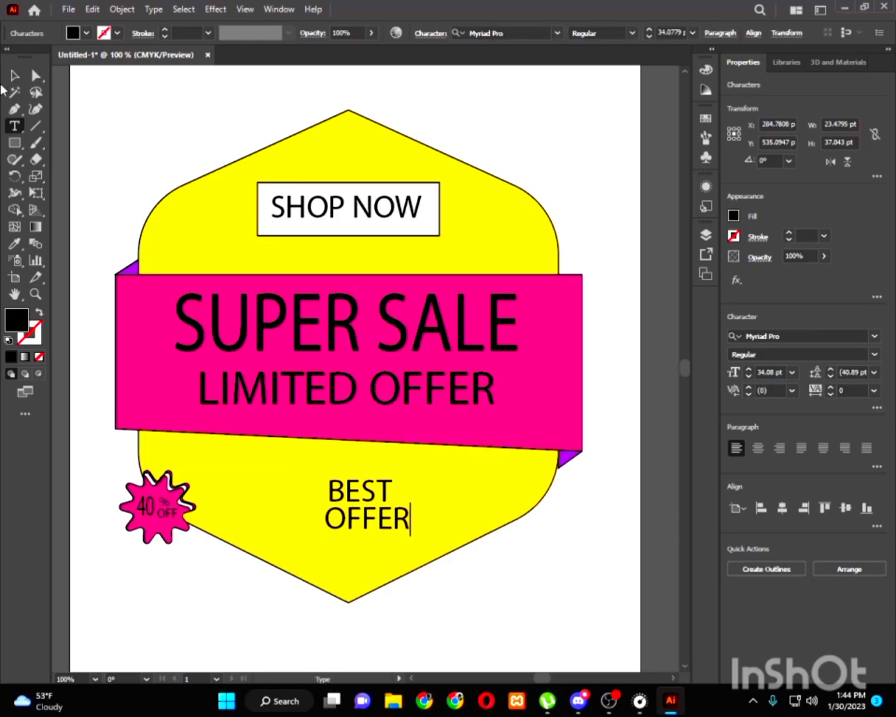
click(15, 75)
Enlarge and stack "BEST" and "OFFER" closely as a centered two-line block about 123 by 71 pt.
drag(379, 524, 361, 497)
drag(368, 526, 404, 550)
shift+click(380, 495)
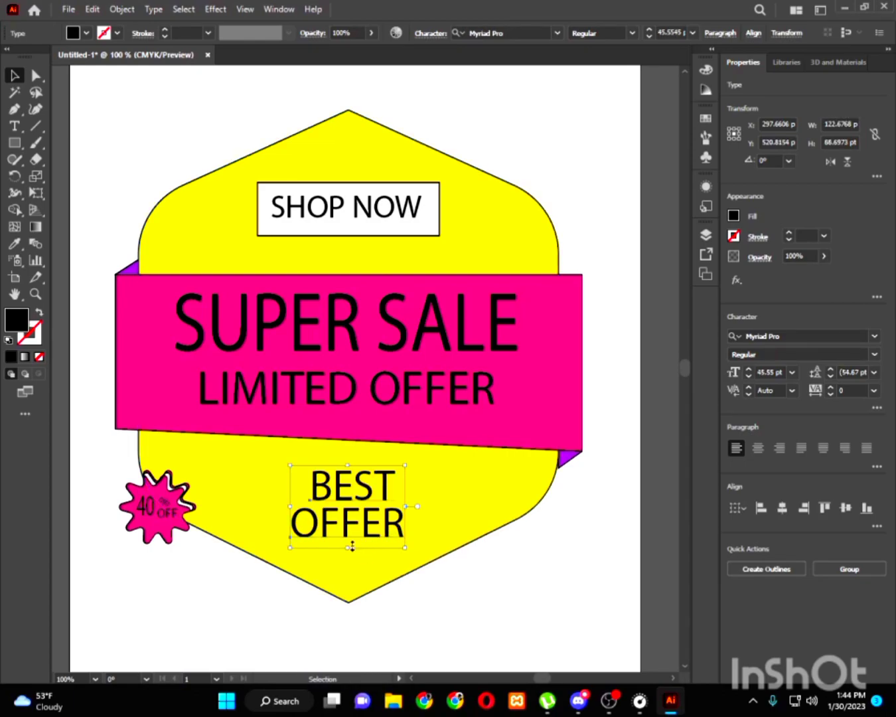
drag(351, 548, 364, 524)
click(568, 622)
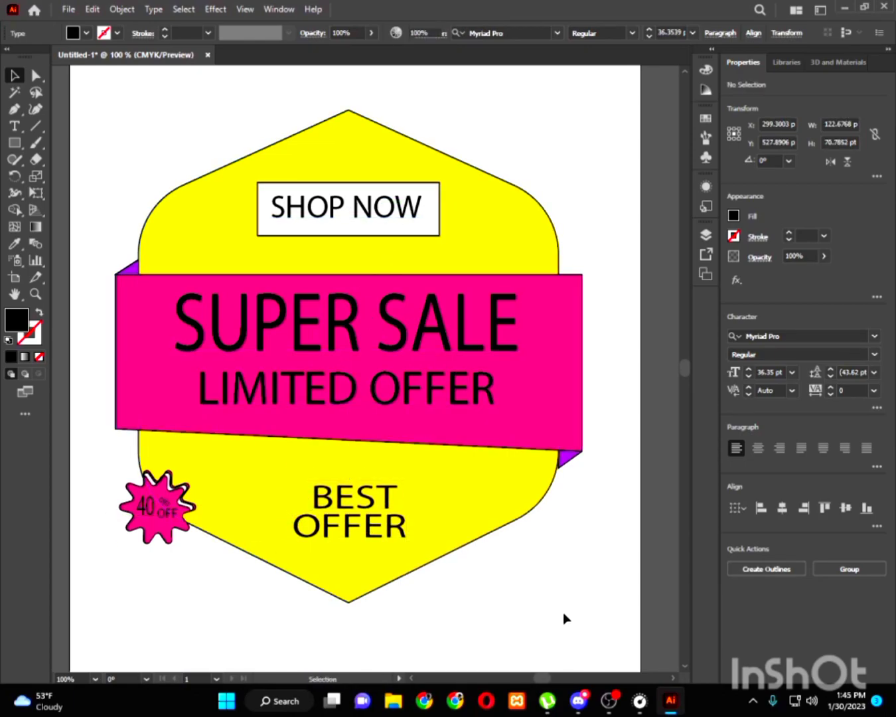
drag(377, 518, 369, 504)
Move the white rectangle from "SHOP NOW" behind the "BEST OFFER" text and resize it to about 149 by 68 pt.
drag(391, 234, 343, 544)
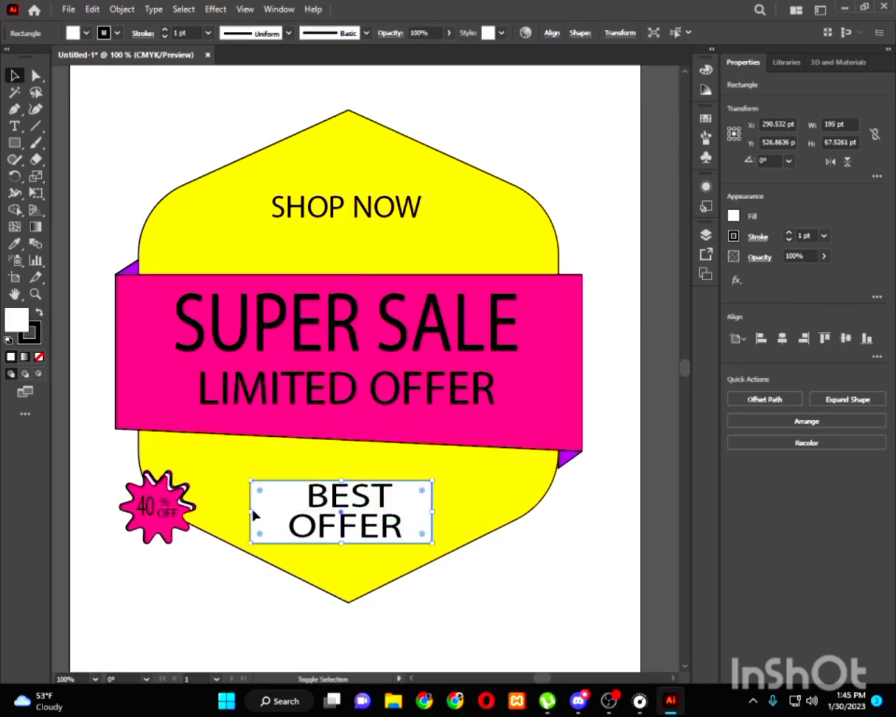
drag(251, 511, 273, 512)
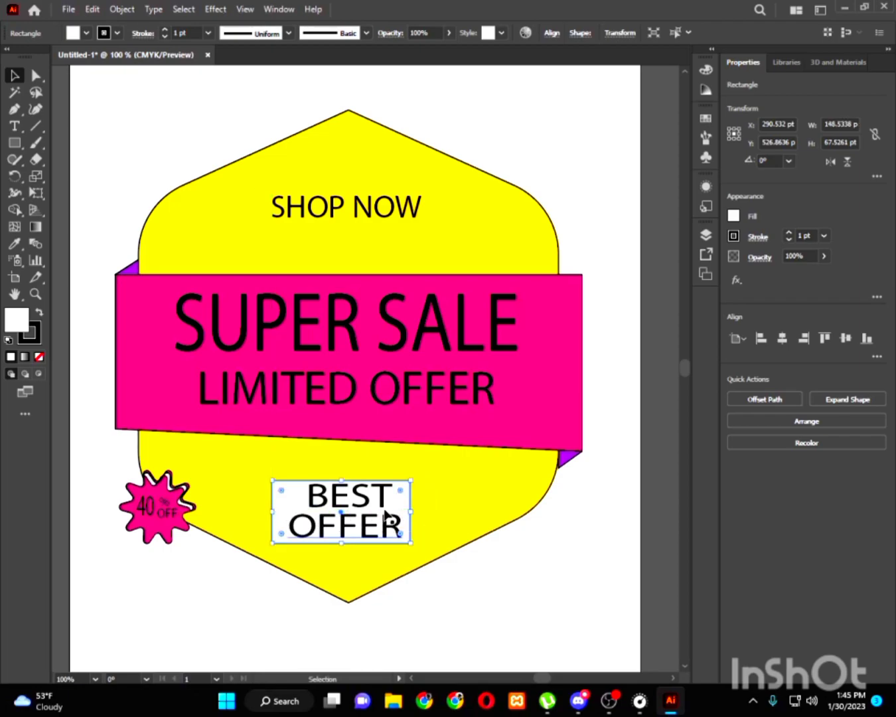
drag(399, 509, 403, 510)
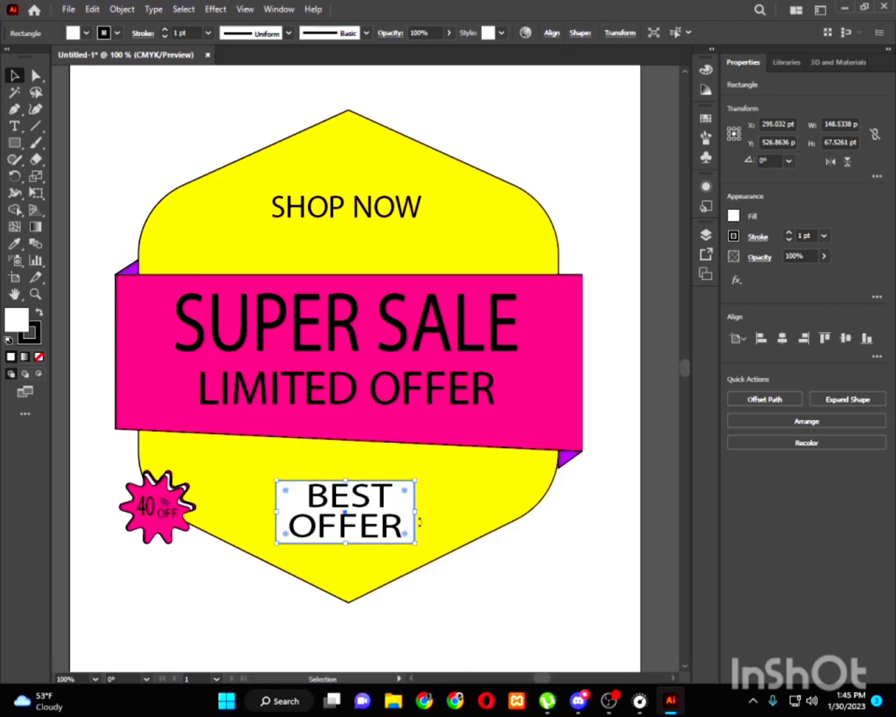
click(473, 575)
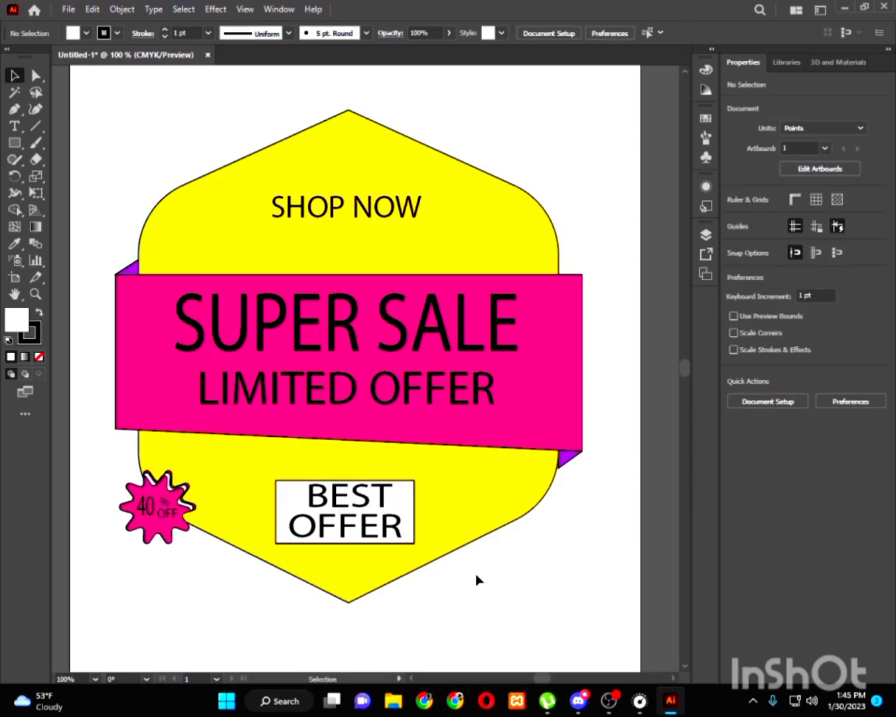
Copy the white rectangle from "BEST OFFER" behind the "SHOP NOW" text and resize it to frame the text evenly.
drag(413, 523, 450, 205)
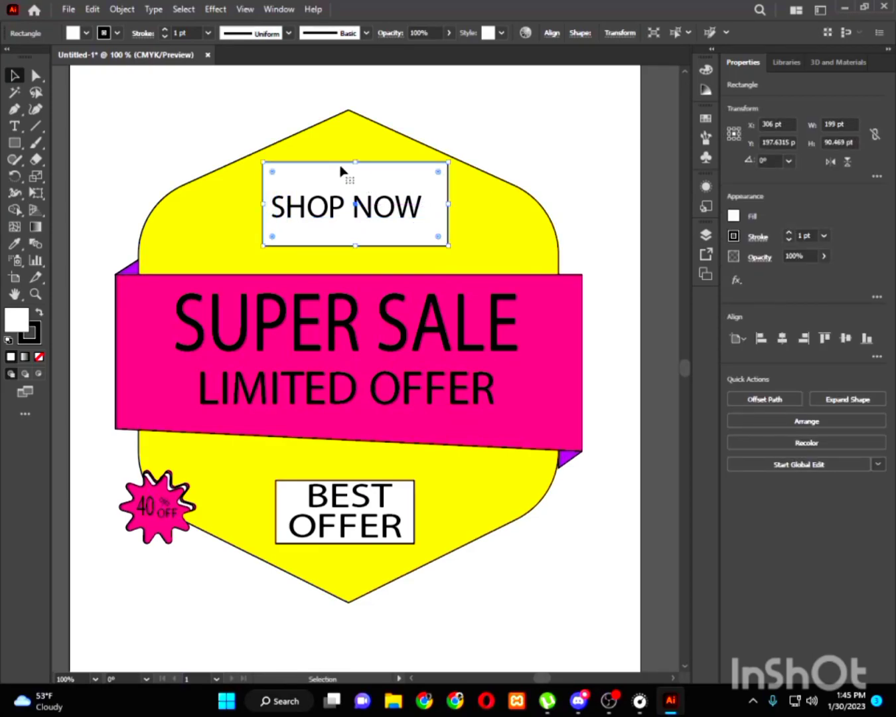
drag(353, 161, 352, 180)
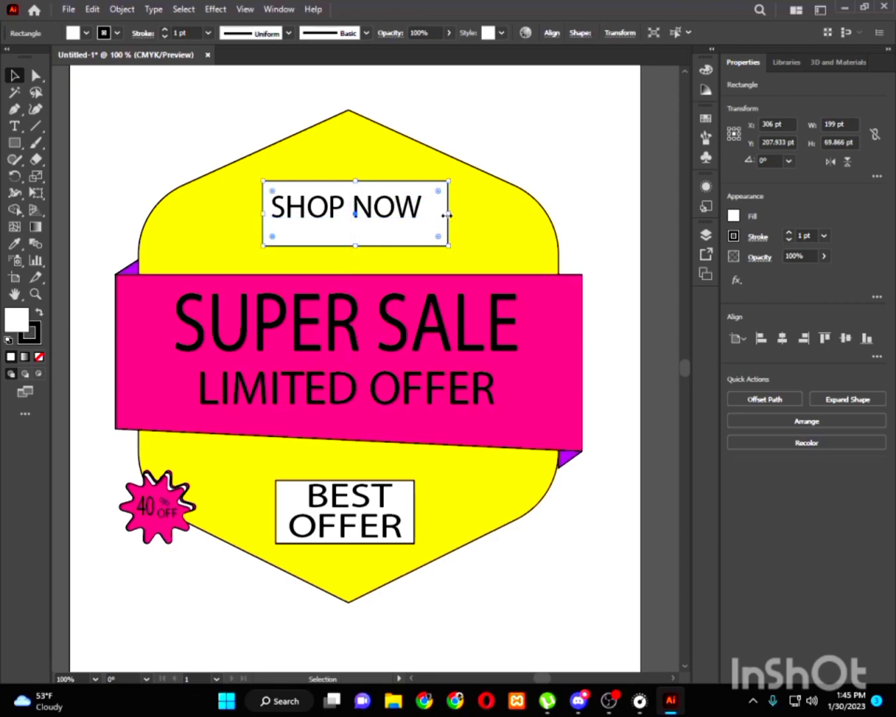
drag(450, 216, 434, 216)
drag(349, 245, 350, 234)
click(498, 150)
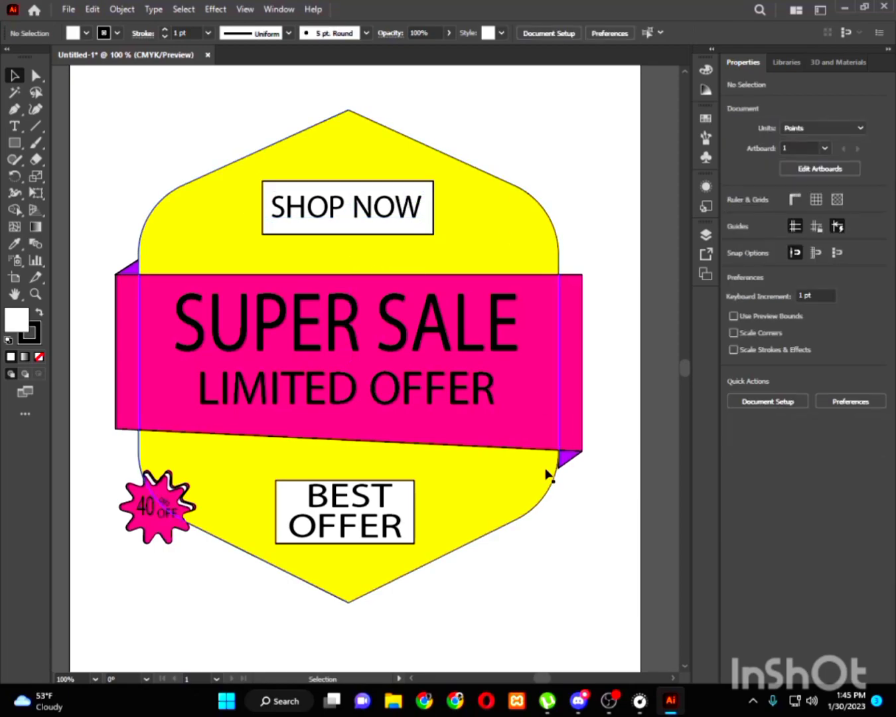
Draw a closed four-point kite shape about 65 by 35 pt with the Pen tool in the white area above the hexagon's upper-left edge.
scroll(549, 472, down, 1)
scroll(547, 483, down, 1)
scroll(486, 435, up, 2)
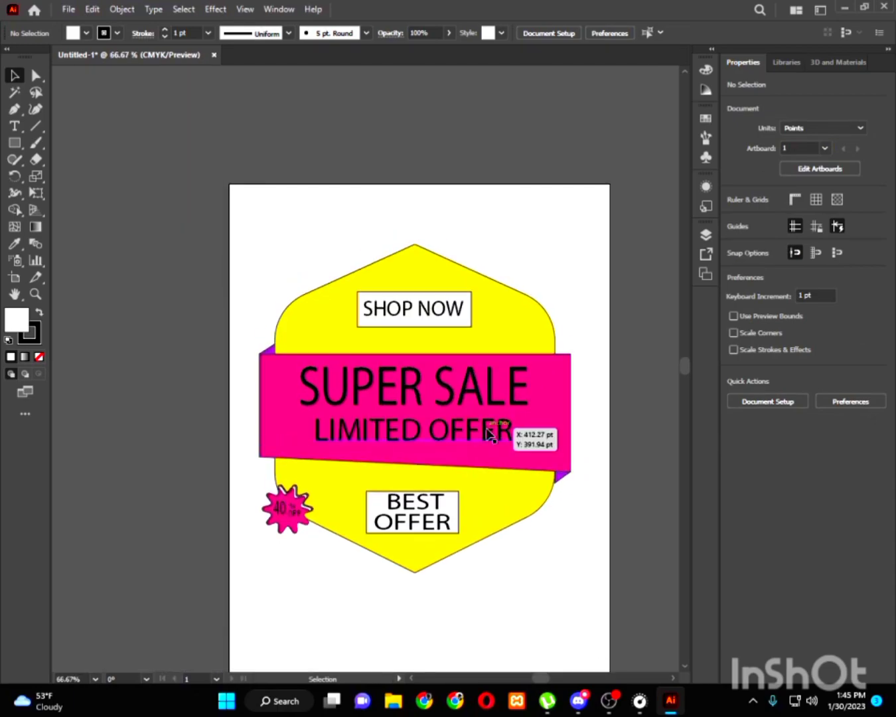
key(space)
drag(531, 414, 357, 352)
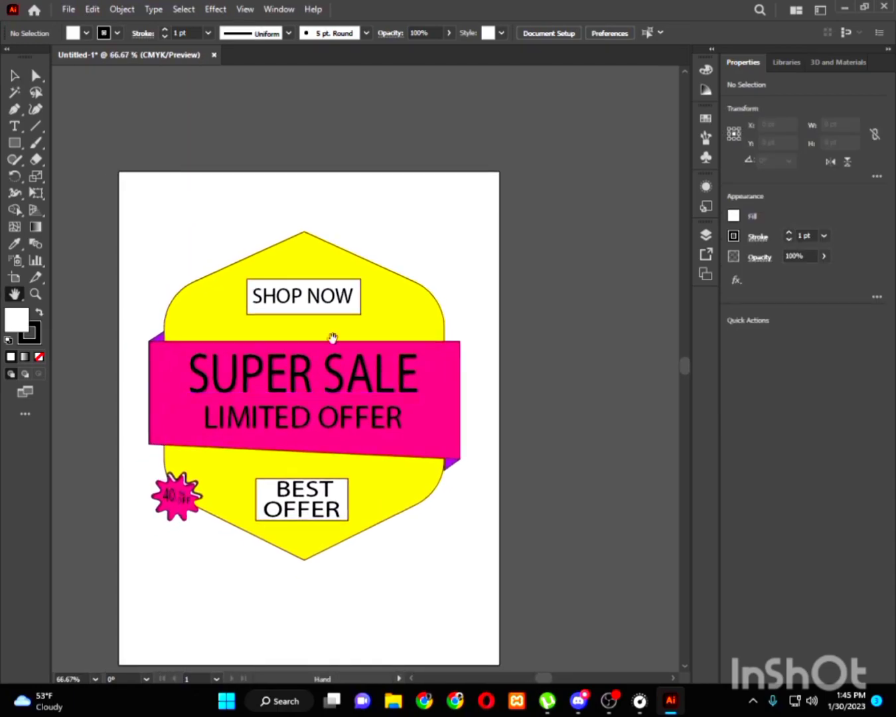
scroll(219, 230, up, 4)
drag(223, 243, 360, 410)
click(15, 110)
click(153, 296)
click(188, 338)
click(336, 310)
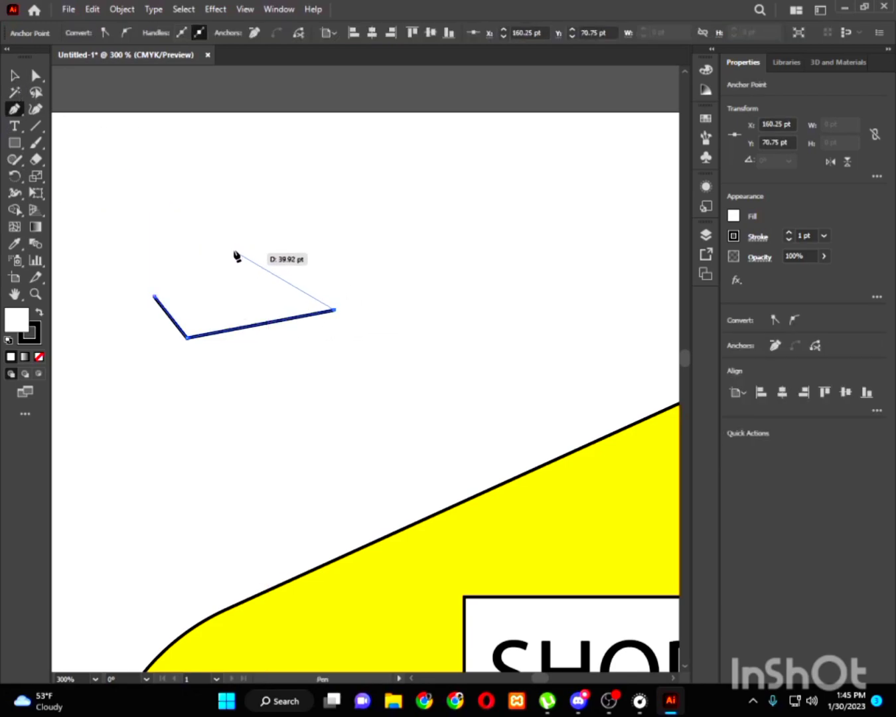
click(190, 242)
click(155, 298)
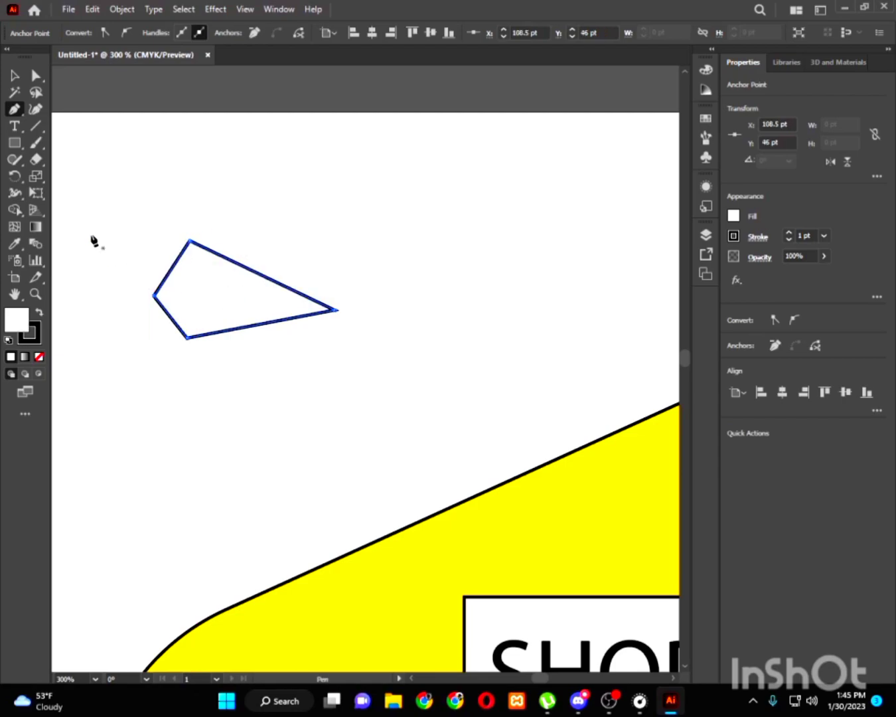
Fill the kite shape with the purple swatch.
click(15, 76)
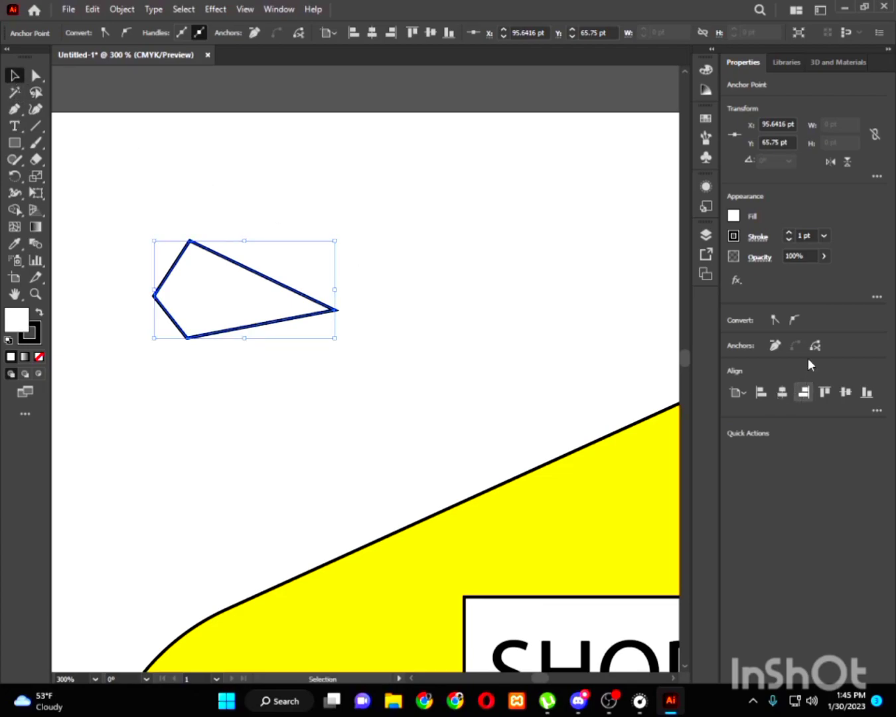
click(733, 216)
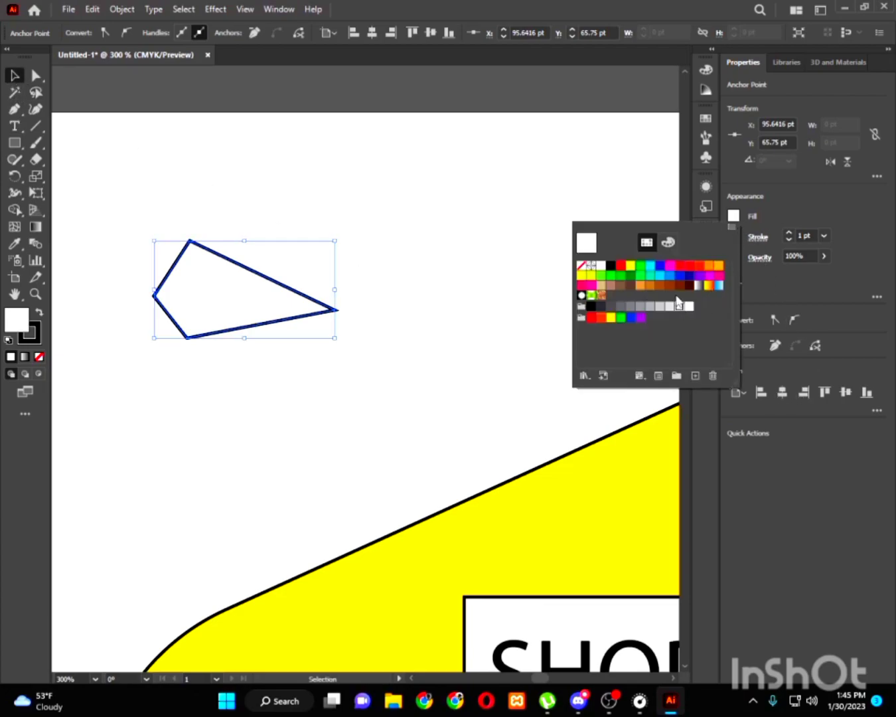
click(638, 317)
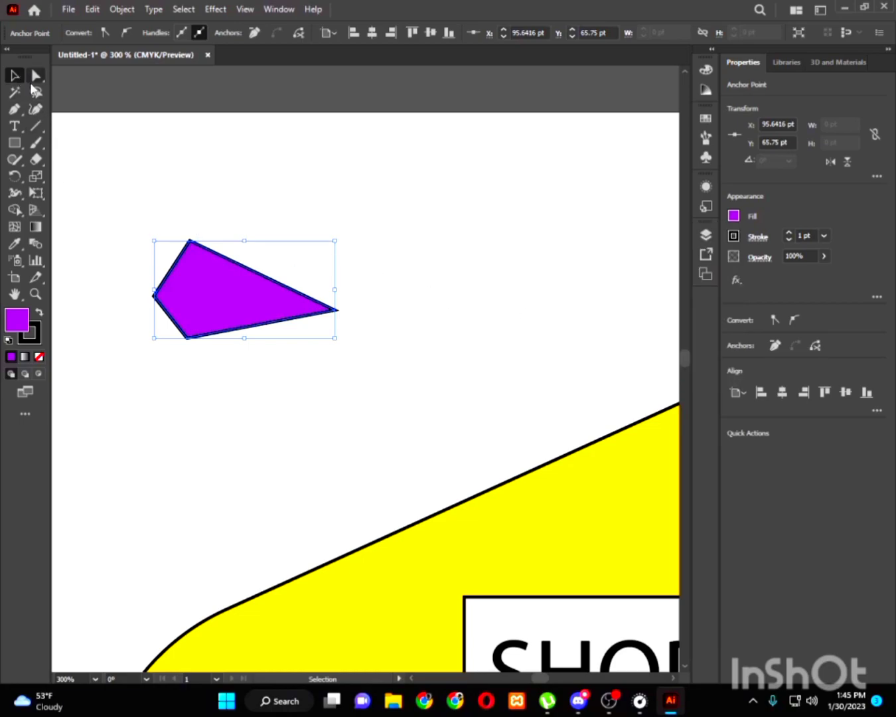
Duplicate the purple kite, shrink the copy to about 20 by 20 pt overall, rotate it to about 324° and place it above the original's tip.
drag(207, 296, 320, 259)
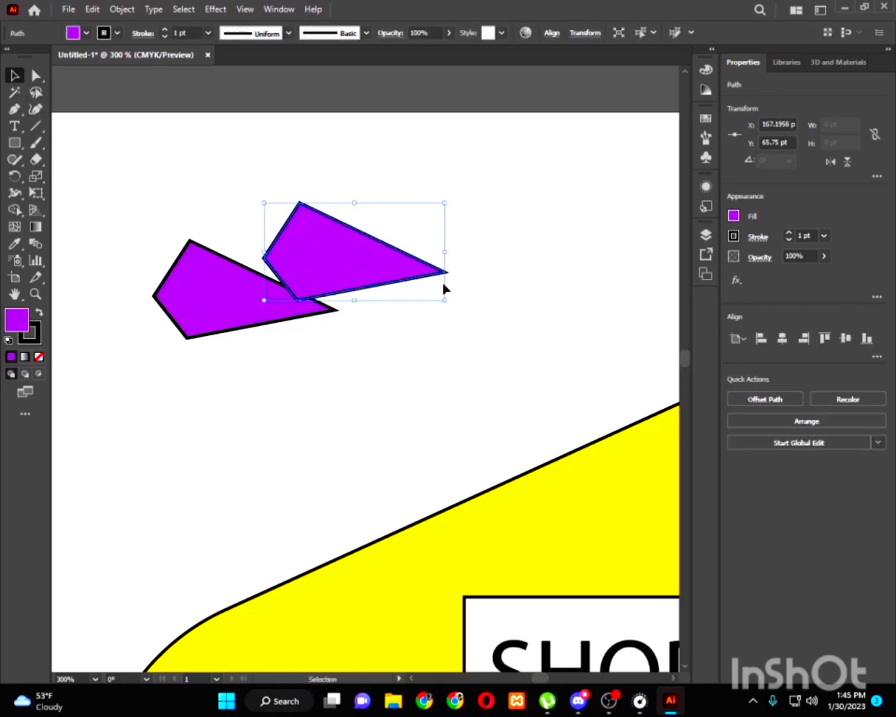
drag(450, 305, 406, 276)
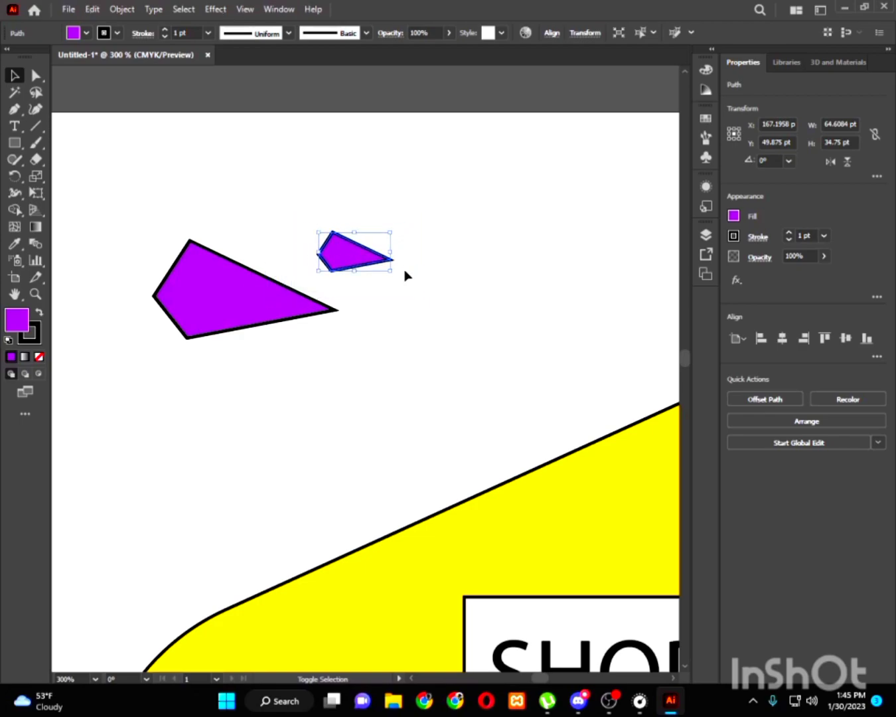
drag(399, 228, 318, 277)
Reflect a copy of the small kite across the horizontal axis, place it below the large kite's tip and rotate it to about 20°.
right_click(318, 277)
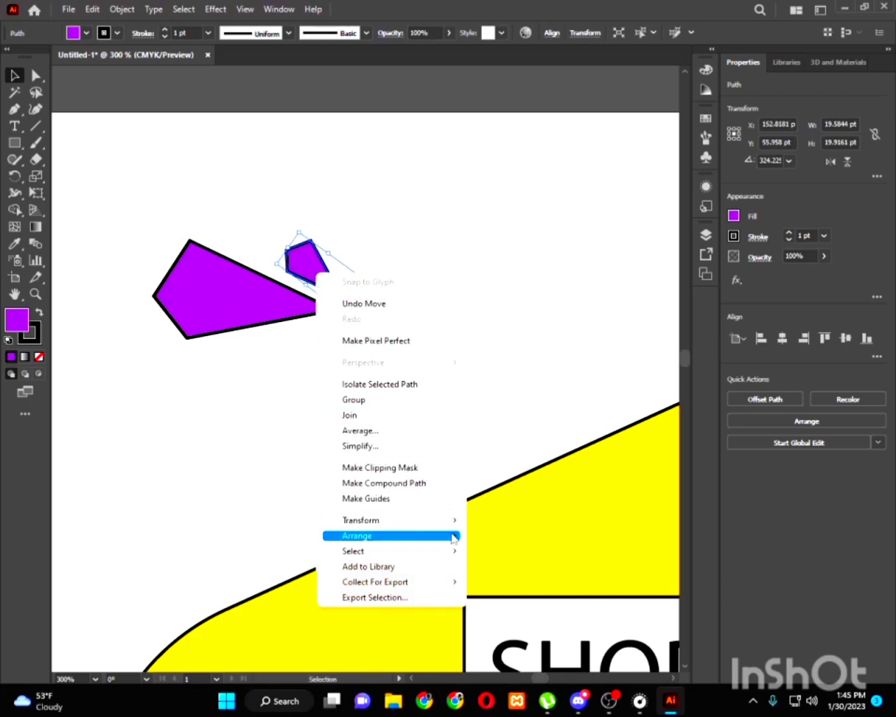
mouse_move(445, 520)
click(555, 573)
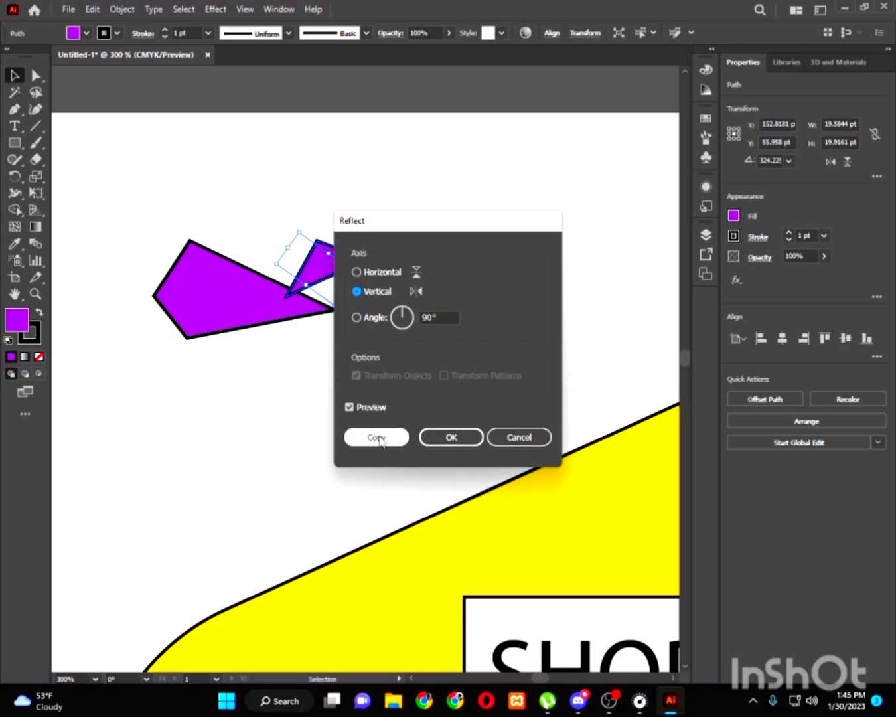
click(381, 276)
click(398, 439)
drag(330, 271, 329, 339)
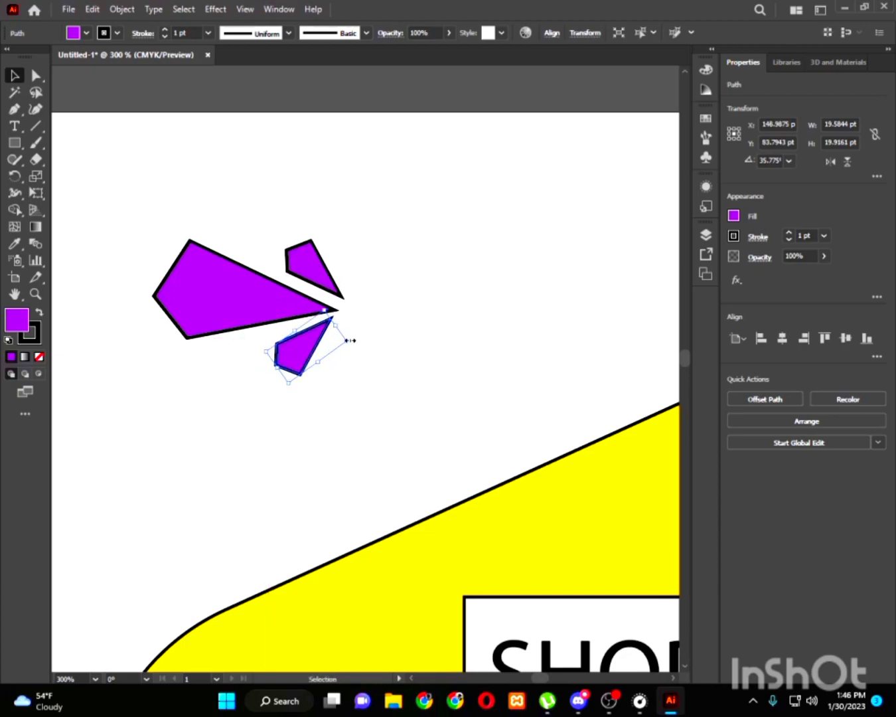
drag(352, 339, 322, 350)
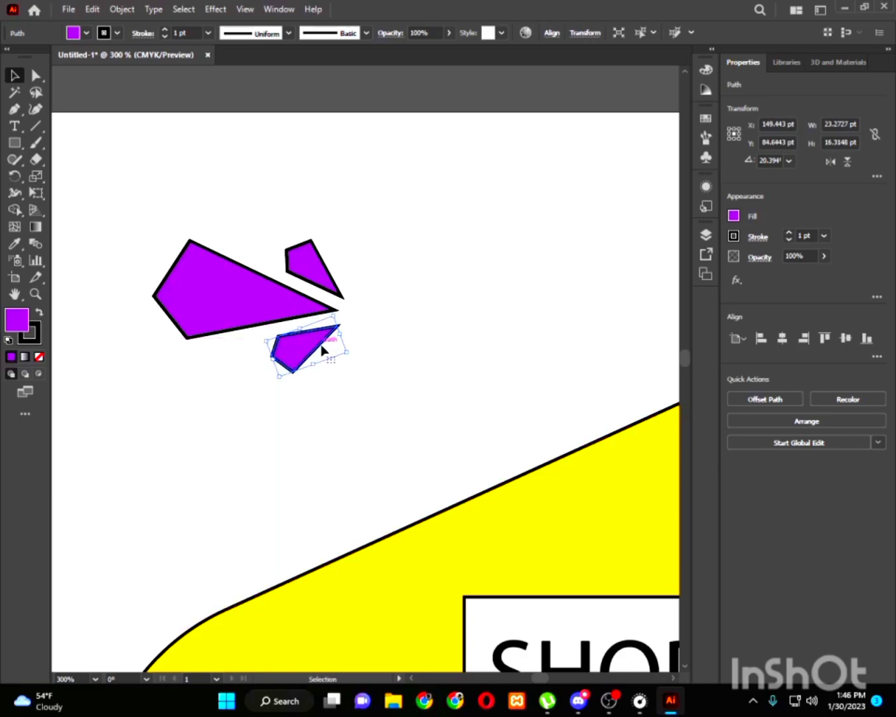
click(367, 339)
Fill both small kite shapes with bright magenta.
click(315, 352)
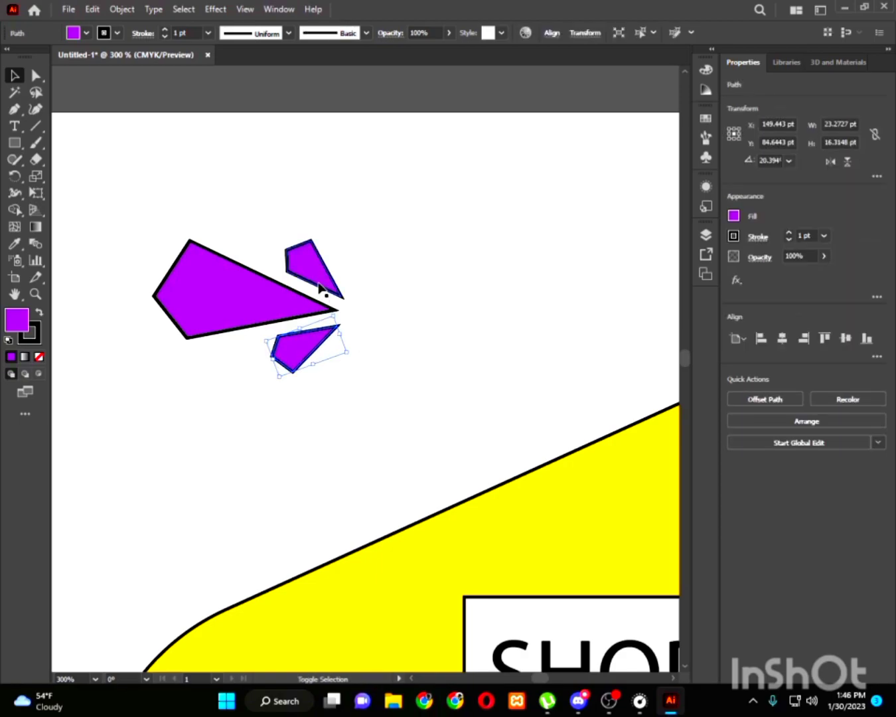
shift+click(325, 290)
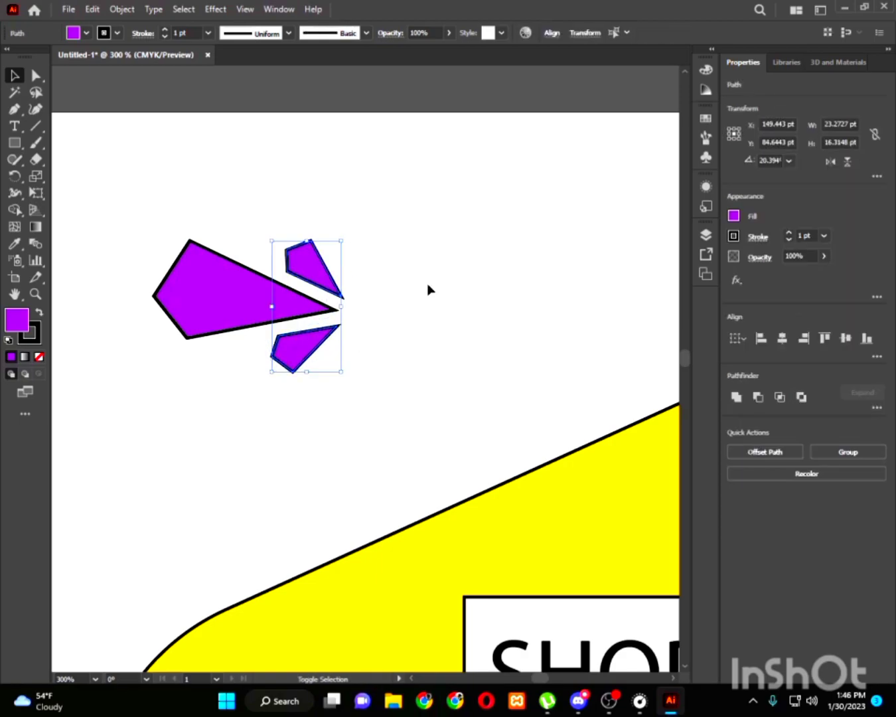
click(734, 216)
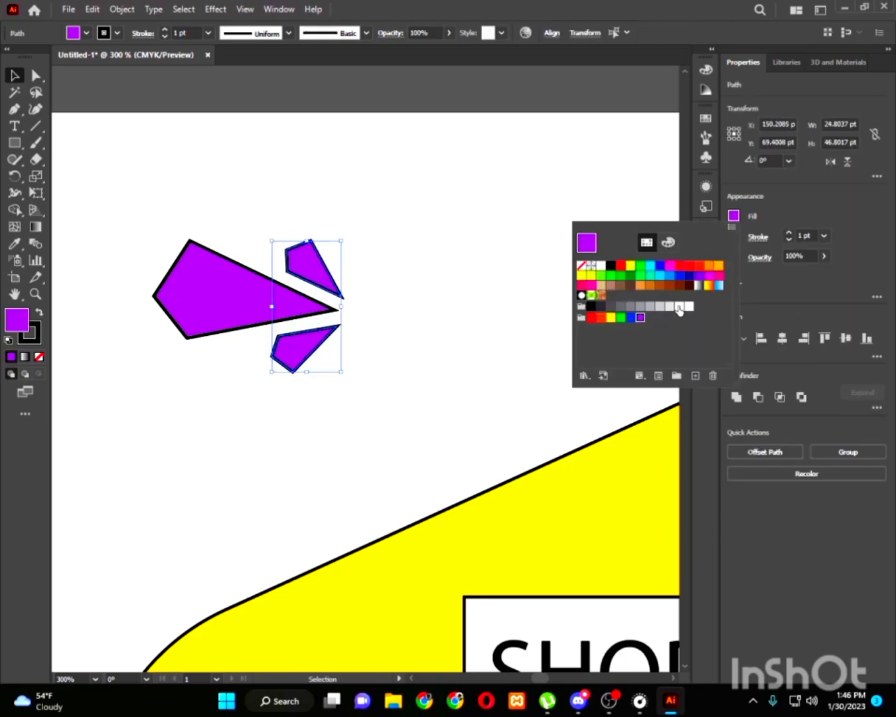
click(719, 275)
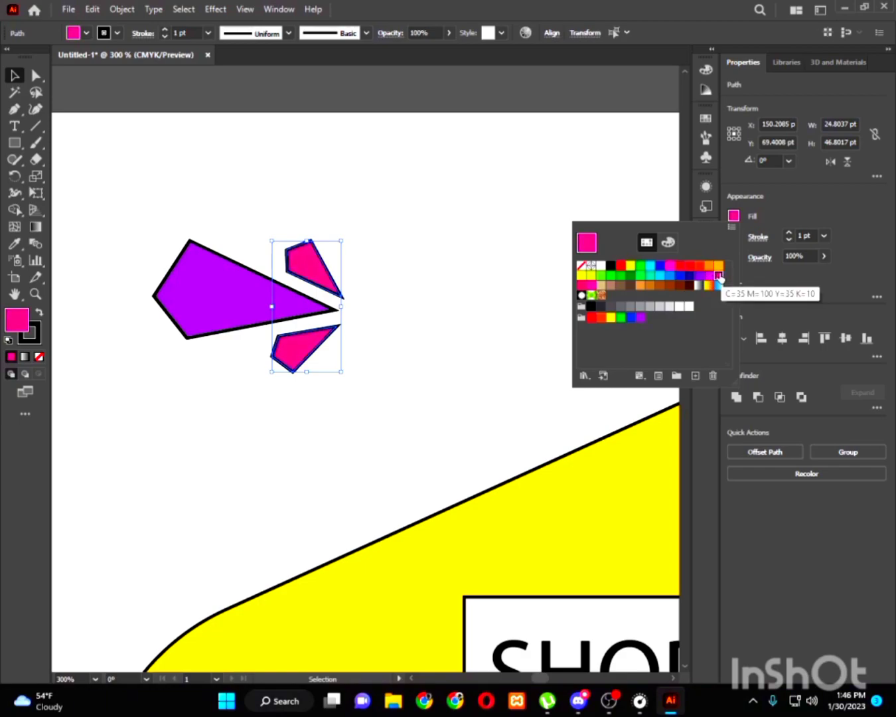
click(710, 276)
click(438, 376)
Enlarge all three kite shapes together to about 155 by 108 pt and rotate them clockwise so their tips point toward the hexagon.
scroll(439, 378, down, 4)
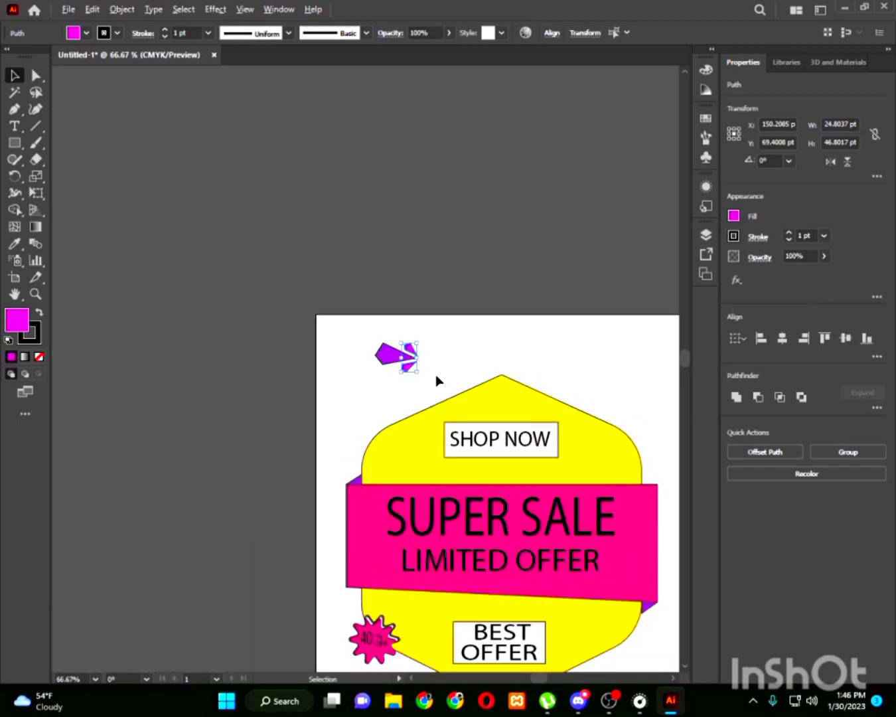
drag(346, 337, 480, 386)
click(439, 341)
click(397, 357)
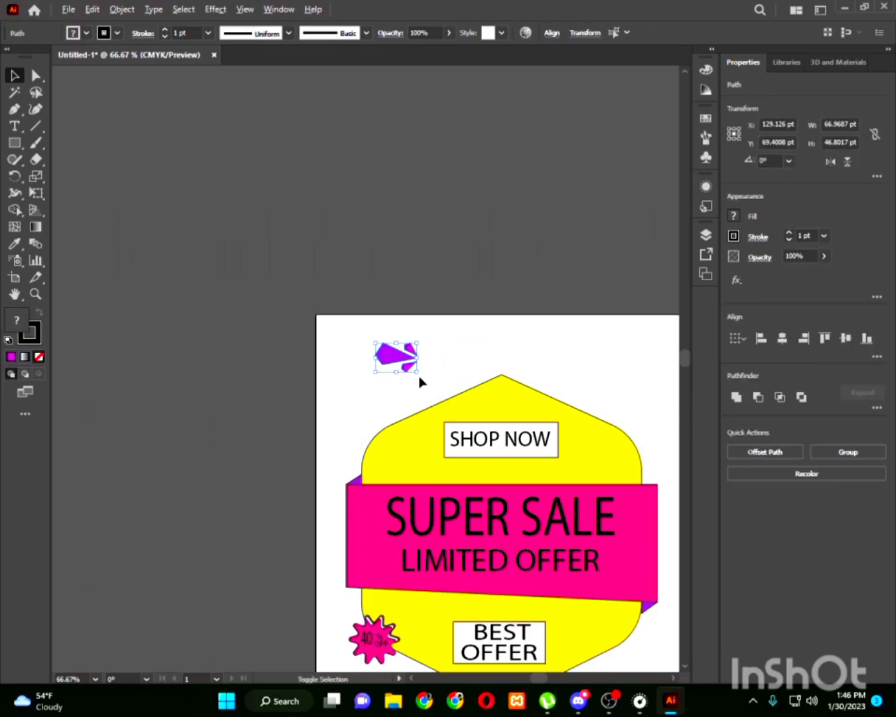
drag(420, 376, 445, 392)
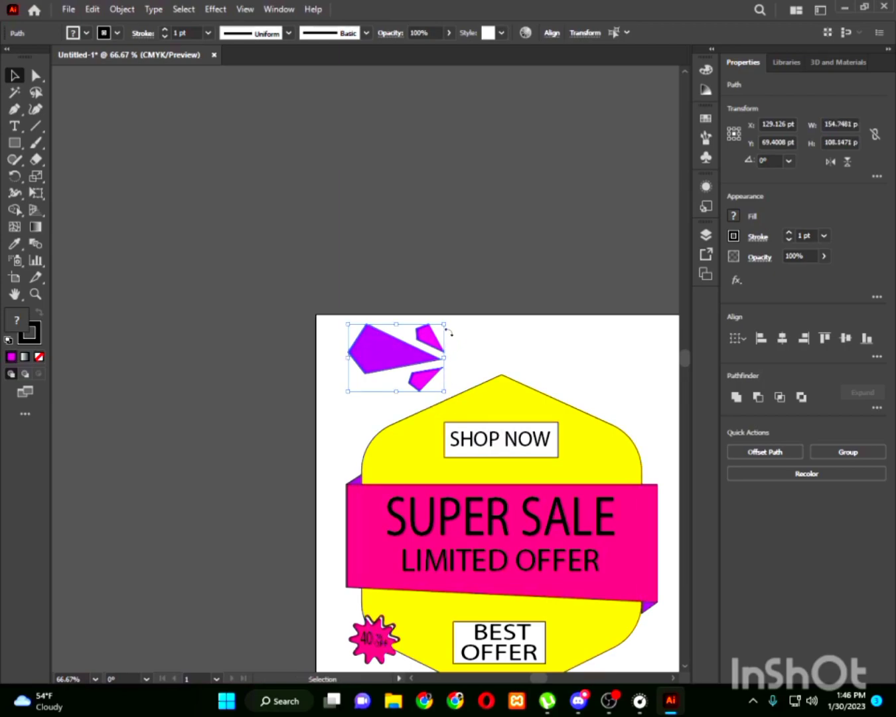
drag(449, 322, 466, 379)
Reduce the overall height of the three kite shapes to about 120 pt so they fit within the artboard.
drag(538, 424, 334, 264)
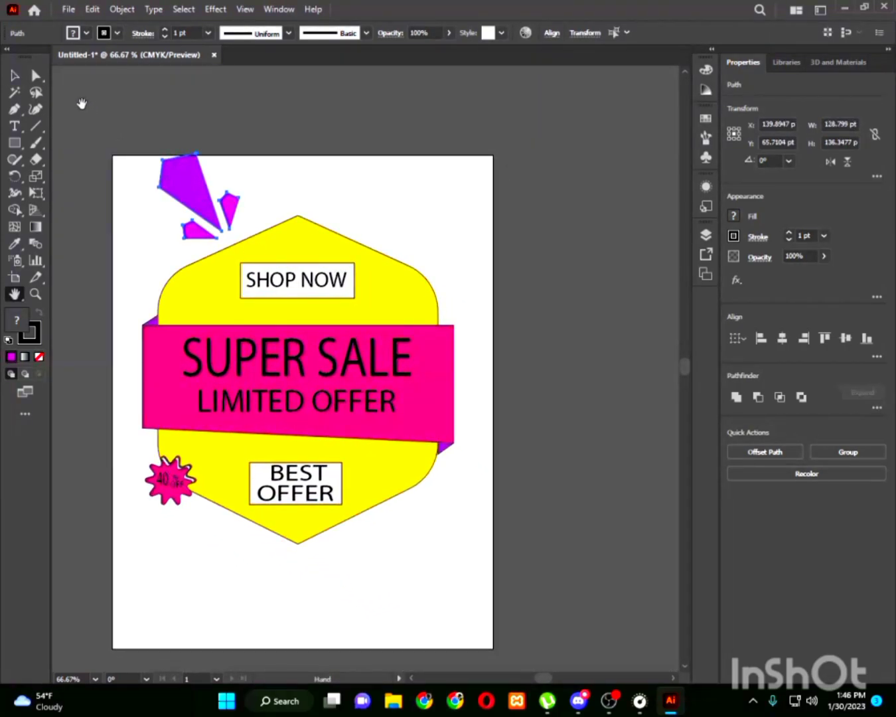
click(13, 76)
drag(191, 152, 200, 165)
Group the large purple kite with the two small magenta kites.
click(282, 195)
click(199, 203)
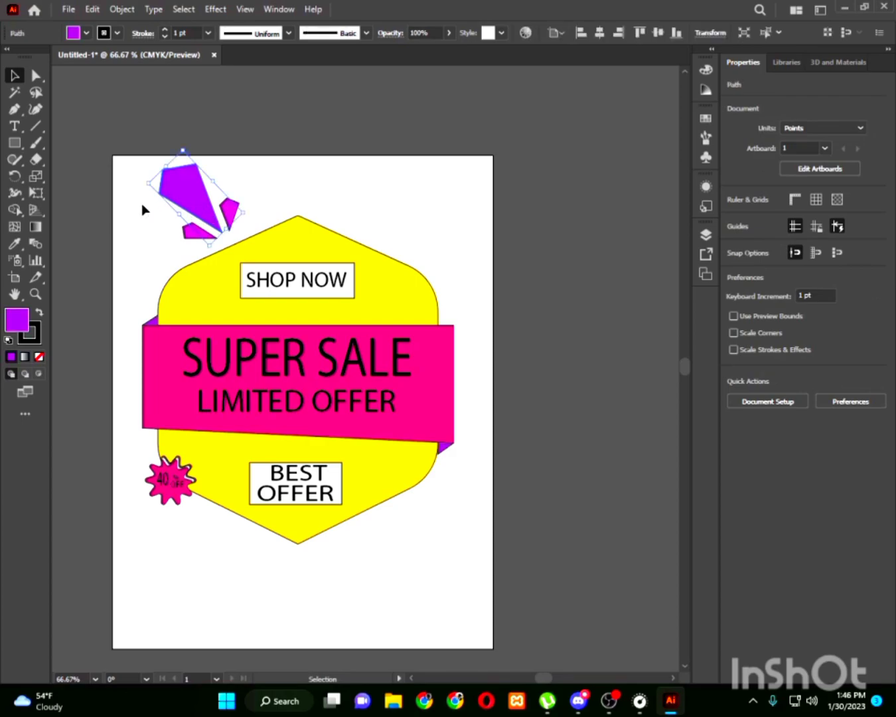
shift+click(232, 217)
key(ctrl+g)
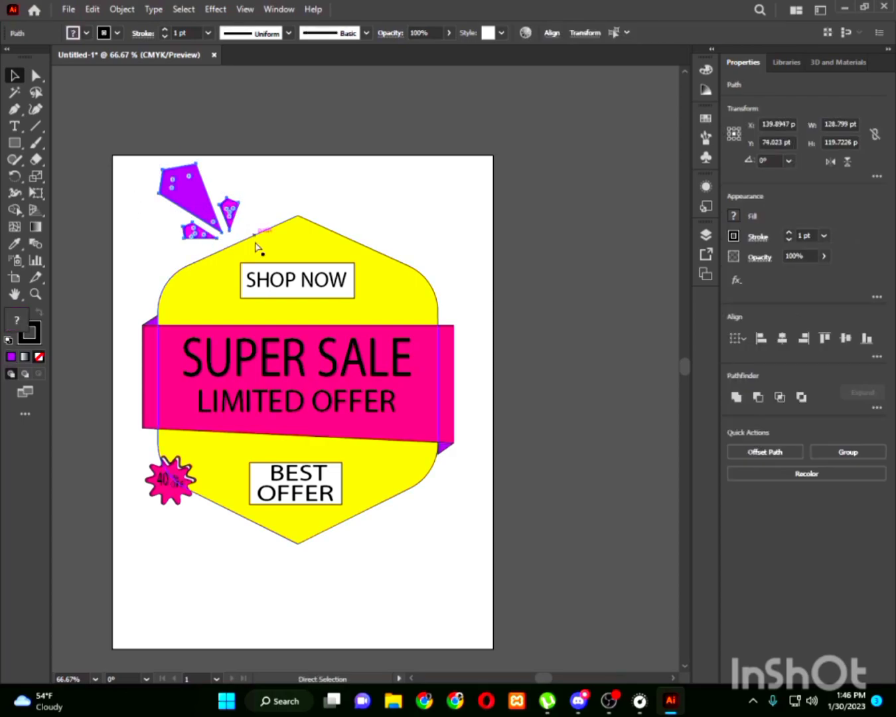
click(255, 168)
Duplicate the kite group, rotate the copy by half a turn and place it beside the hexagon's lower-right edge.
drag(161, 180, 381, 194)
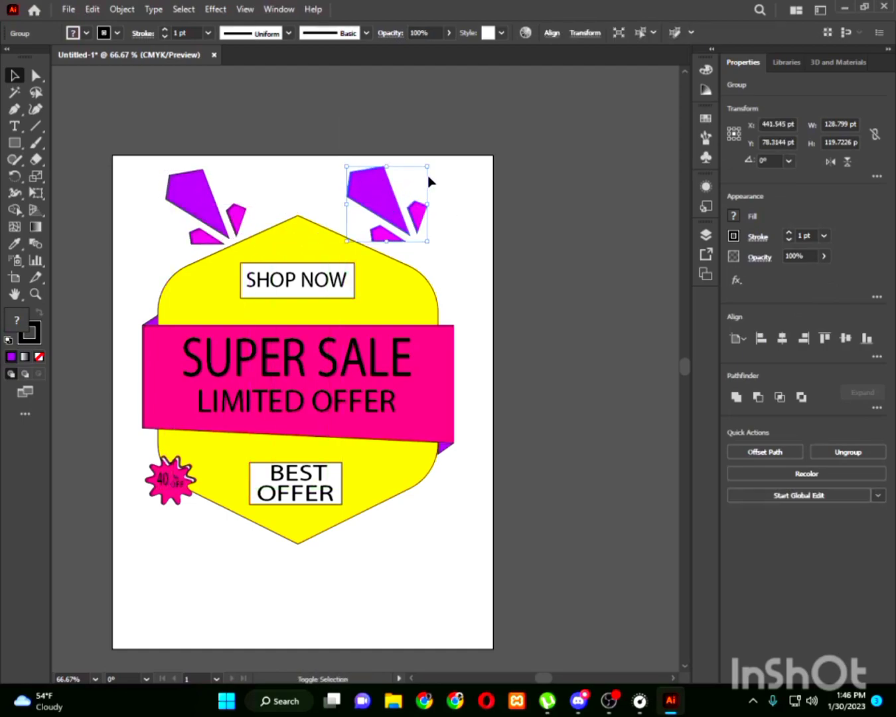
drag(431, 162, 404, 562)
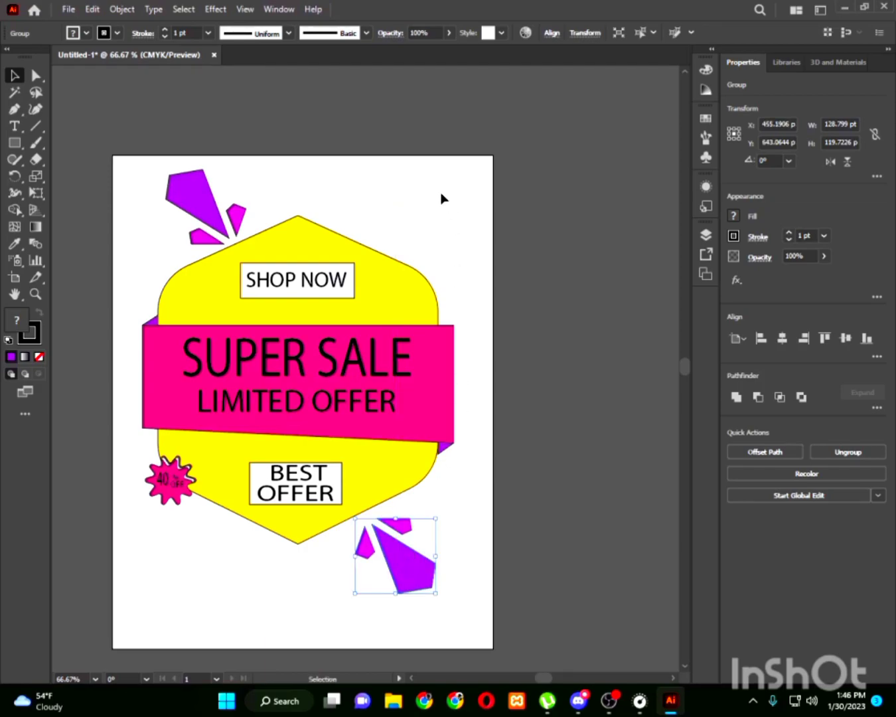
click(452, 477)
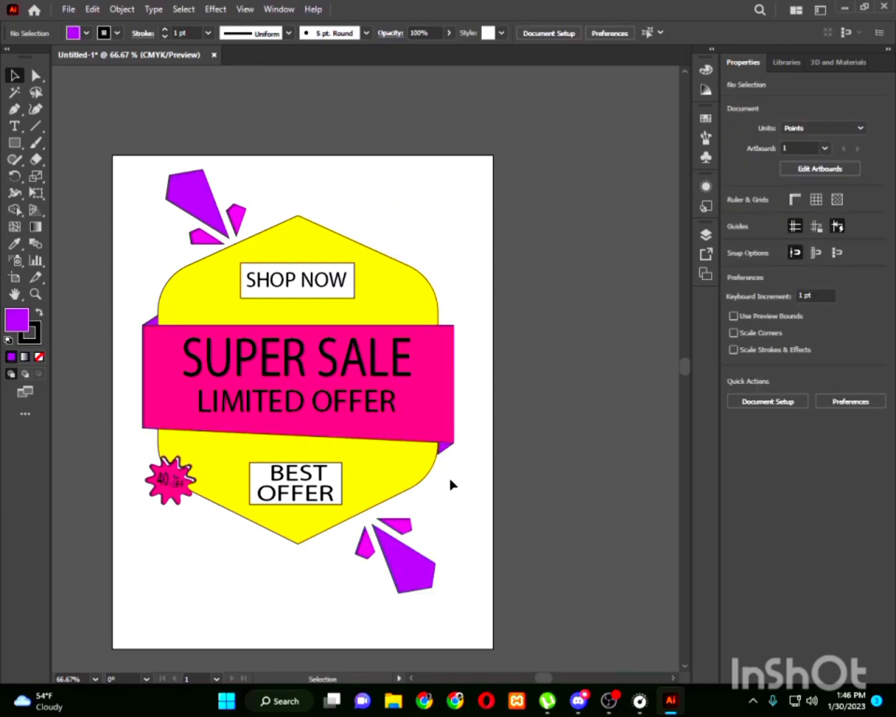